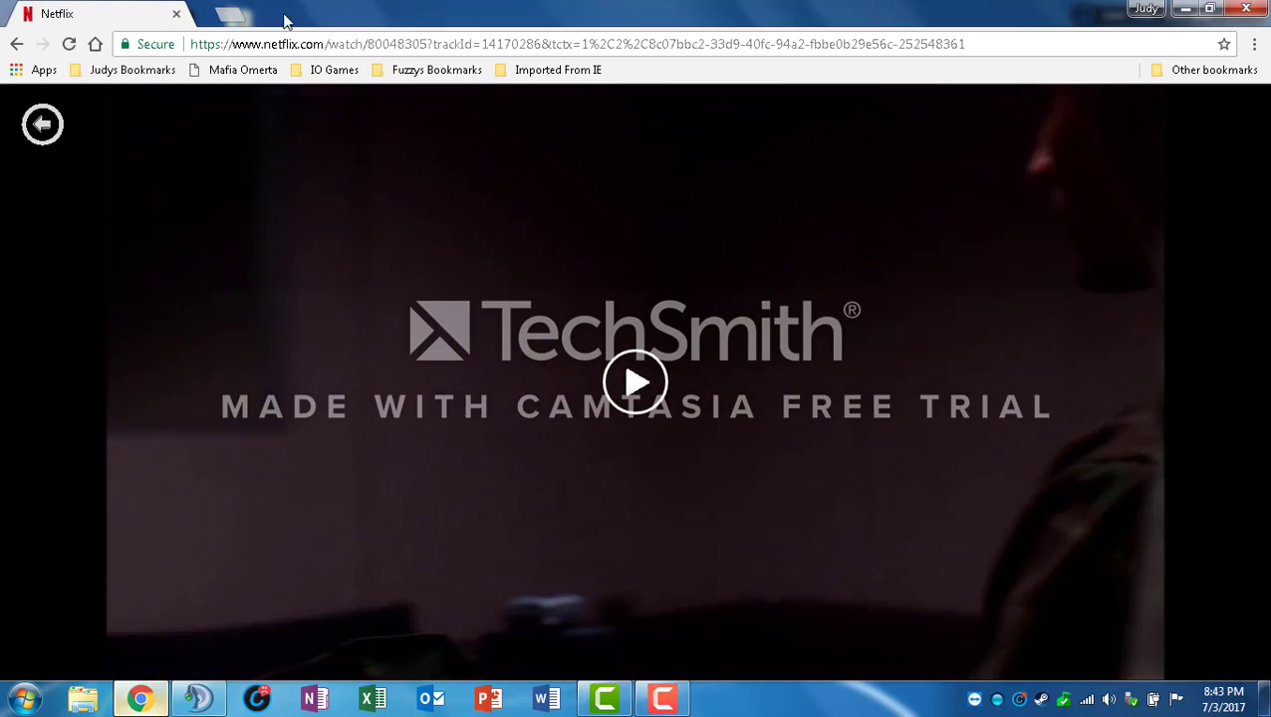
Replace the Netflix tab with the Official SADOPJ CAD System spreadsheet and clear the web address shown for it.
left_click(195, 20)
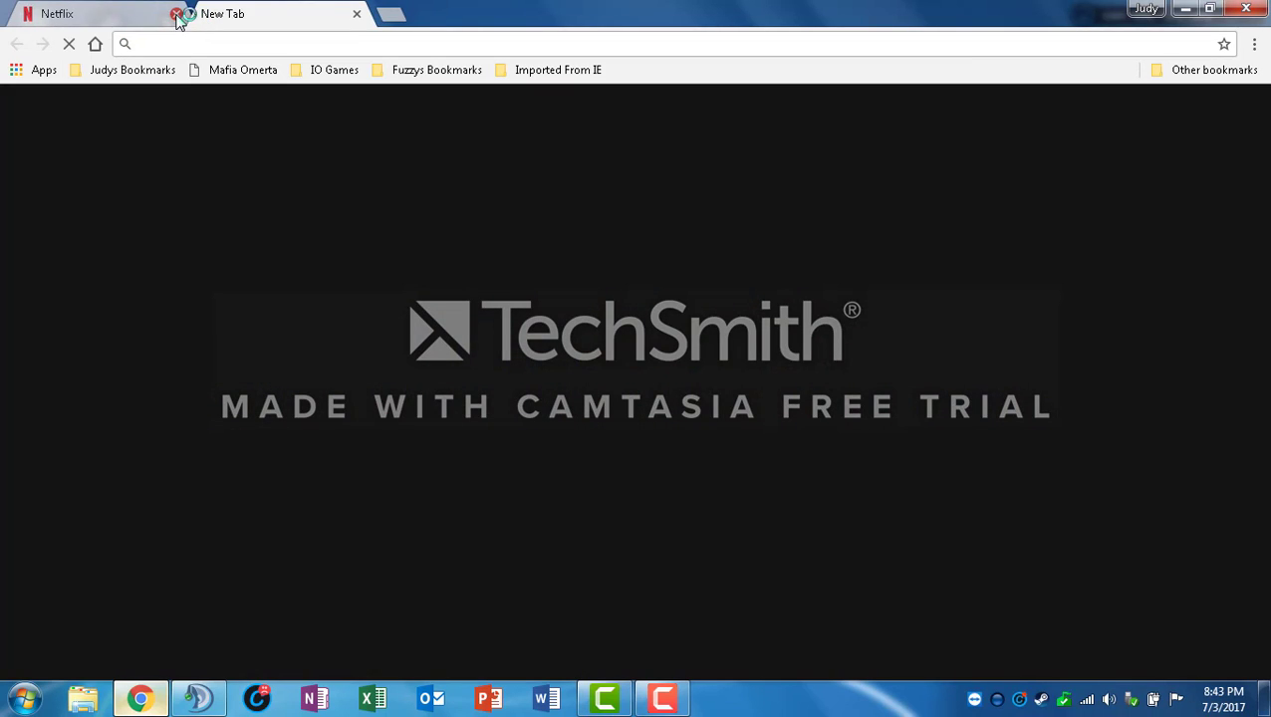
left_click(176, 14)
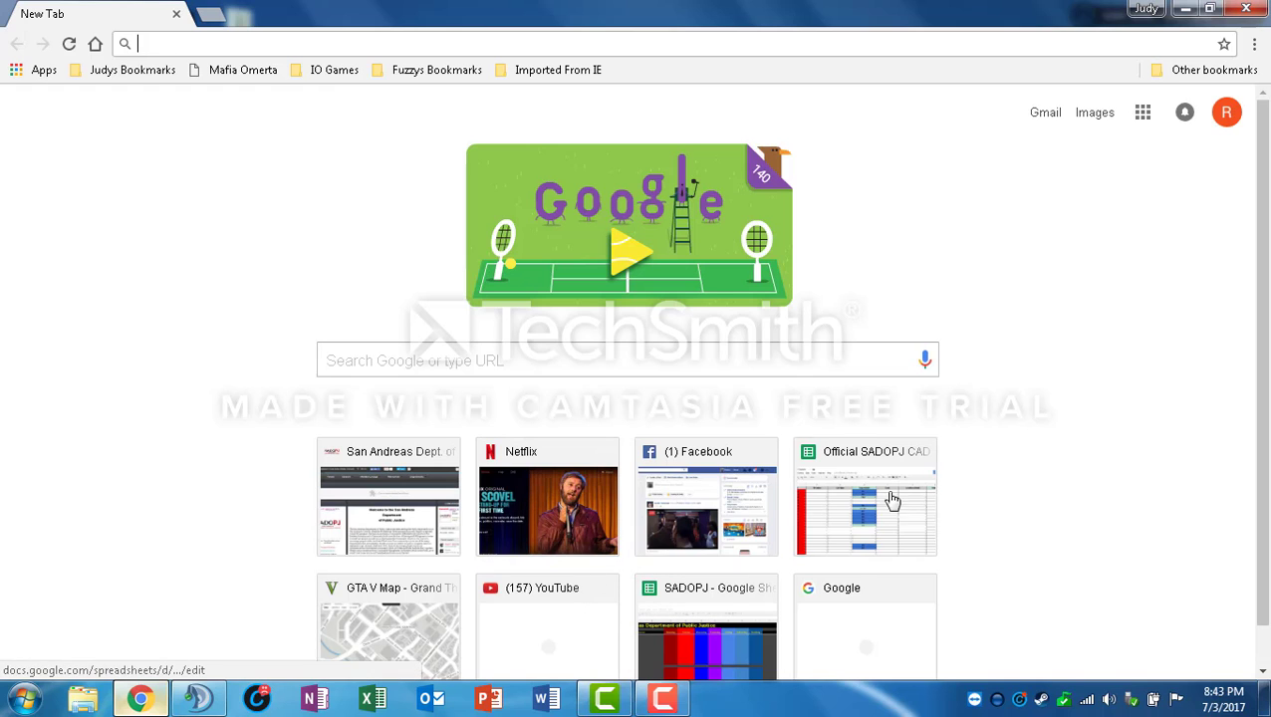
left_click(857, 500)
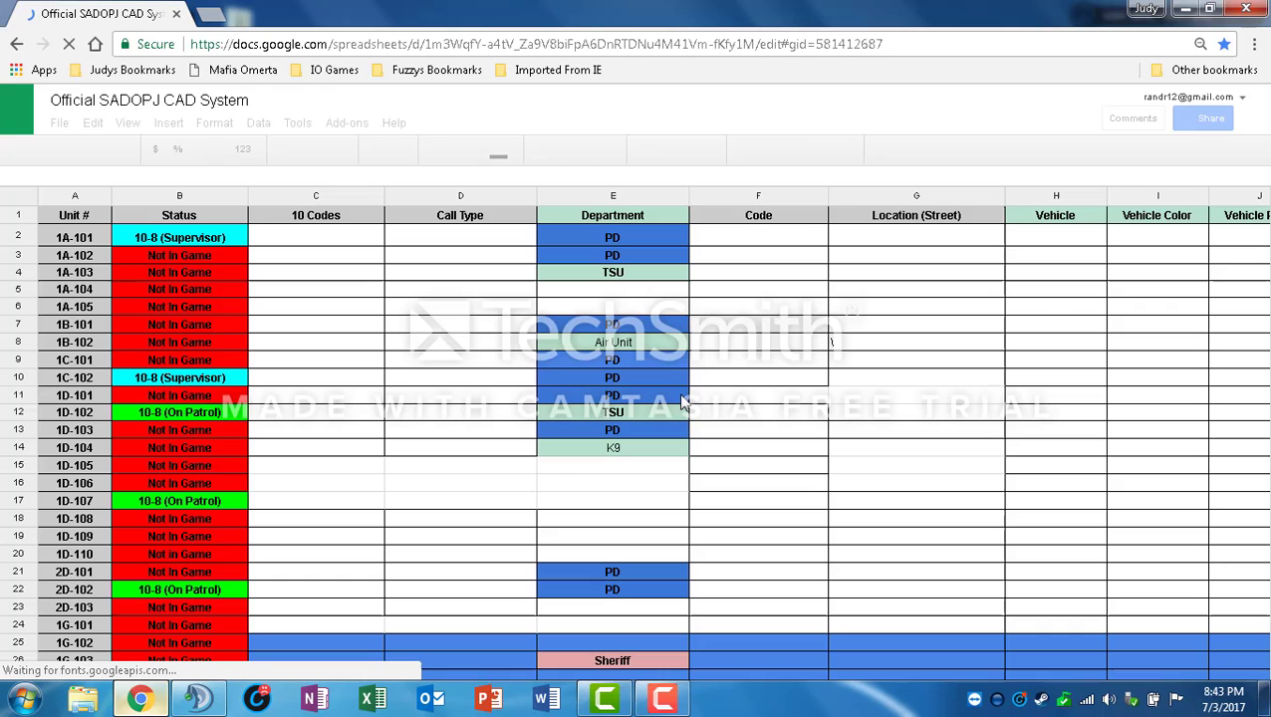
left_click_drag(881, 44, 192, 44)
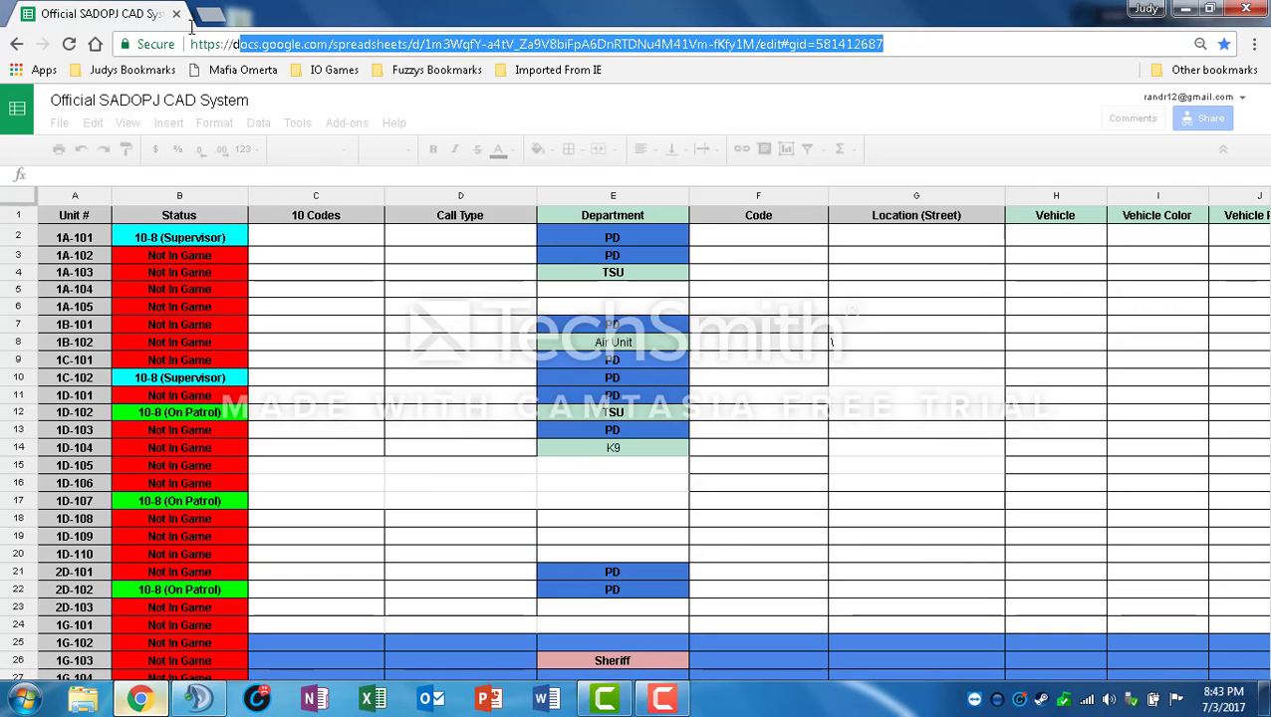
key("BackSpace")
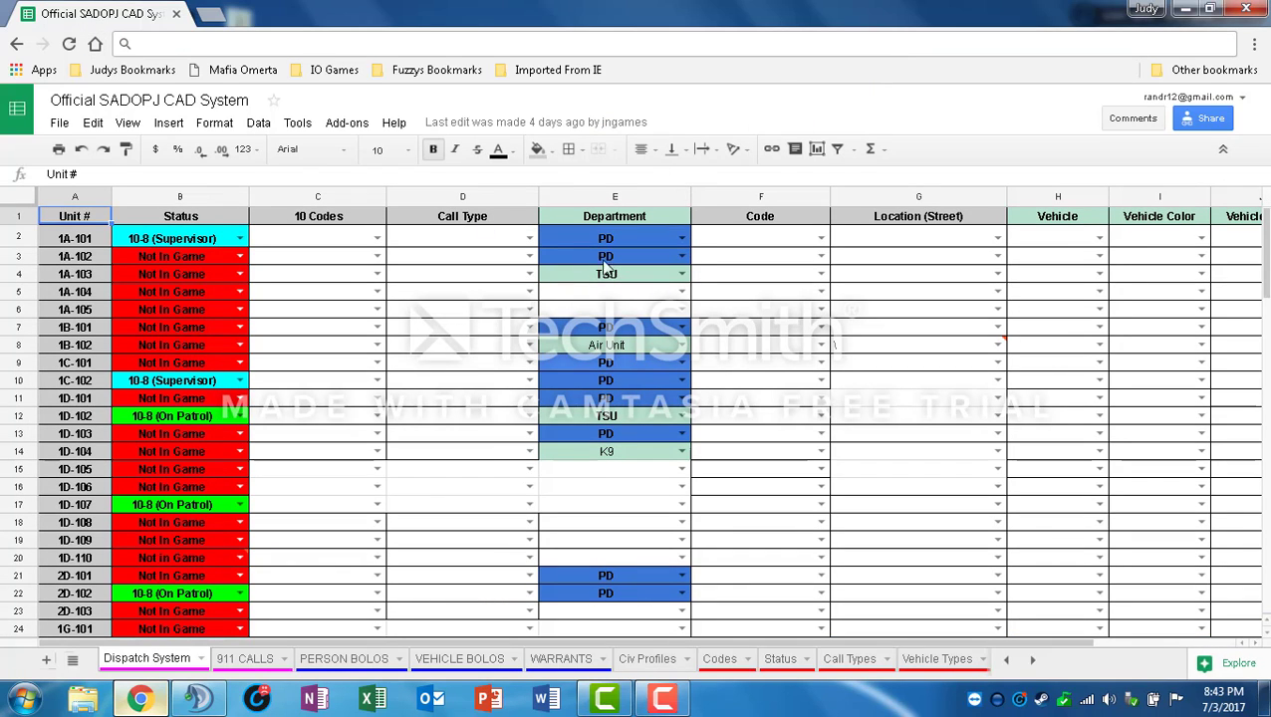
Examine the unit numbers, statuses and departments listed throughout the Dispatch System sheet.
scroll(434, 377, "down", 15)
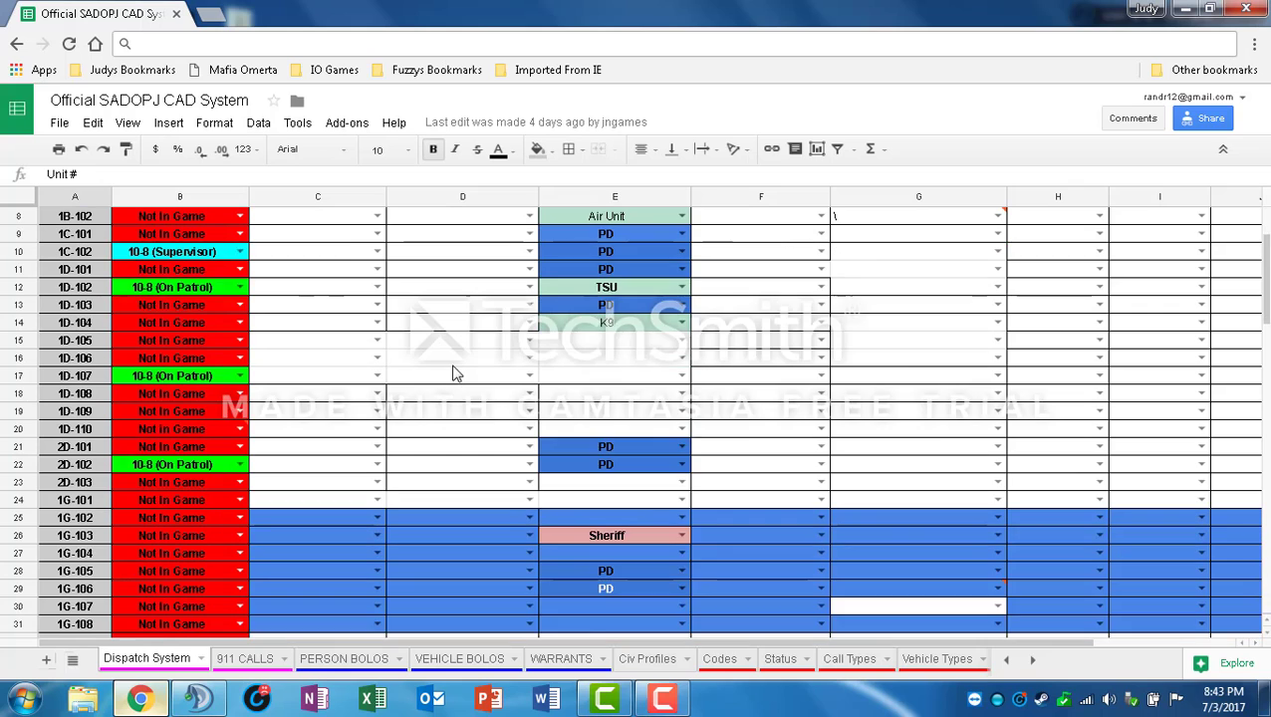
scroll(453, 403, "up", 15)
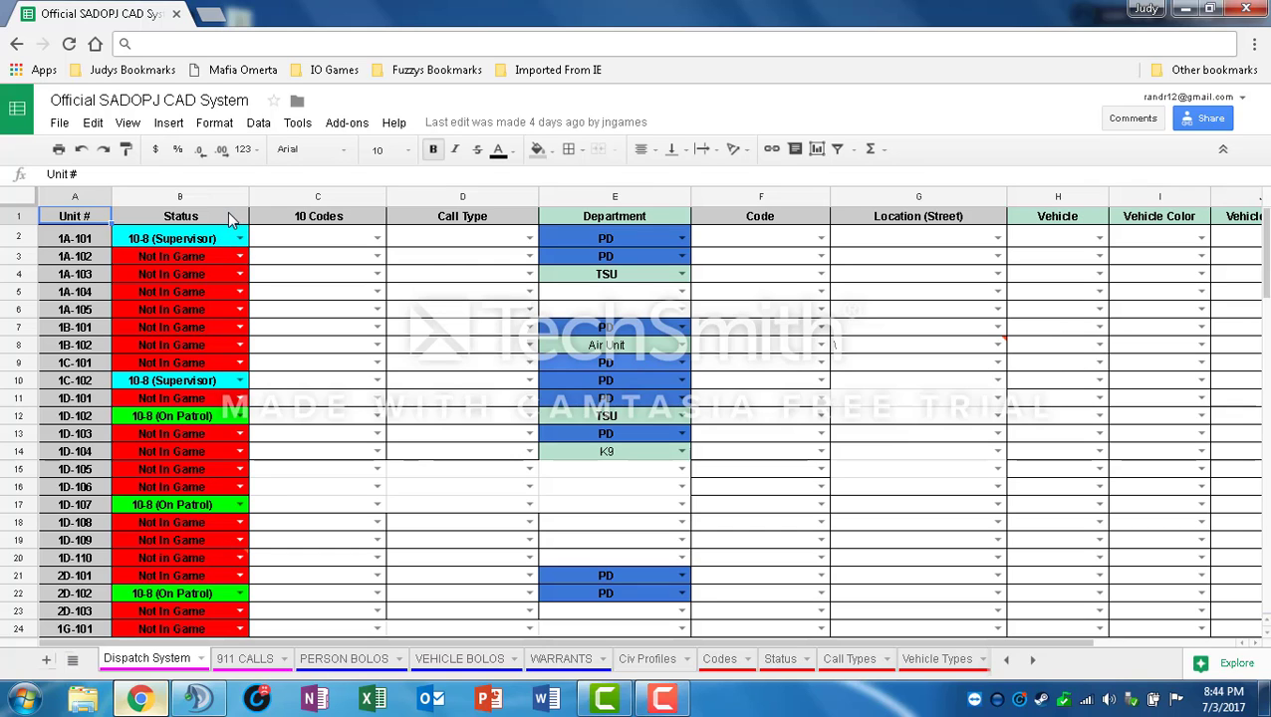
scroll(84, 250, "down", 8)
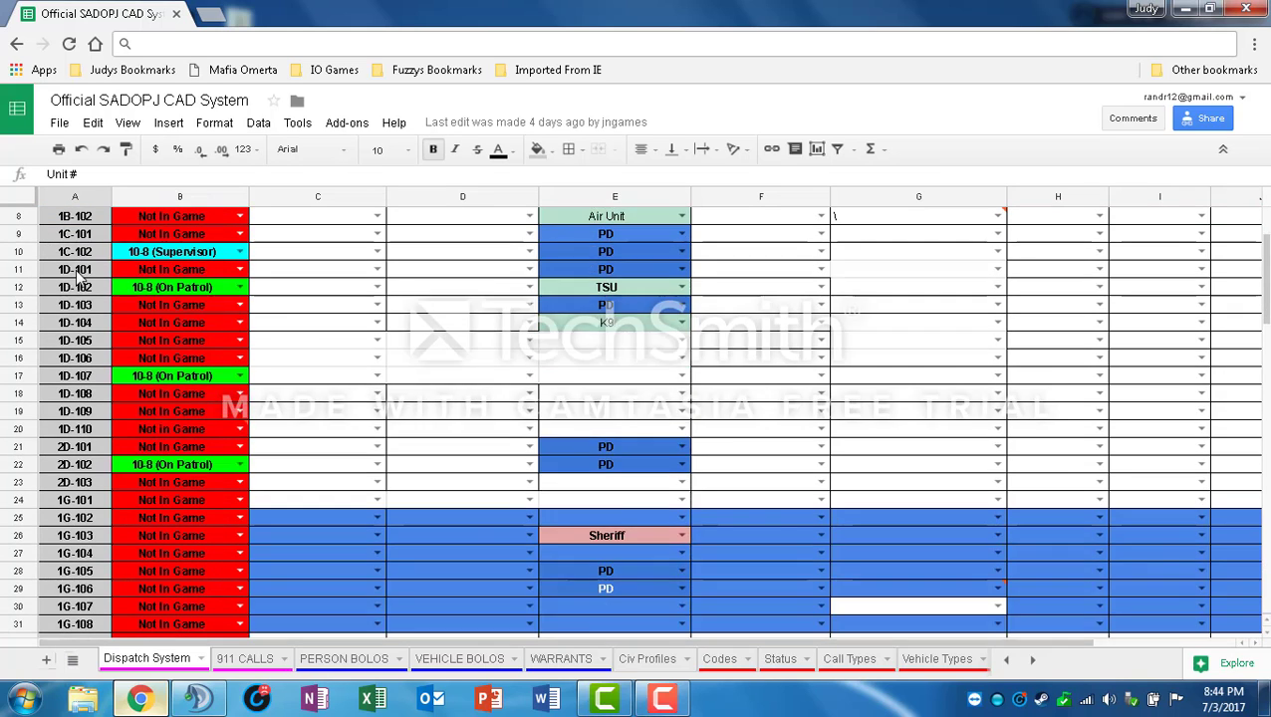
scroll(75, 294, "down", 2)
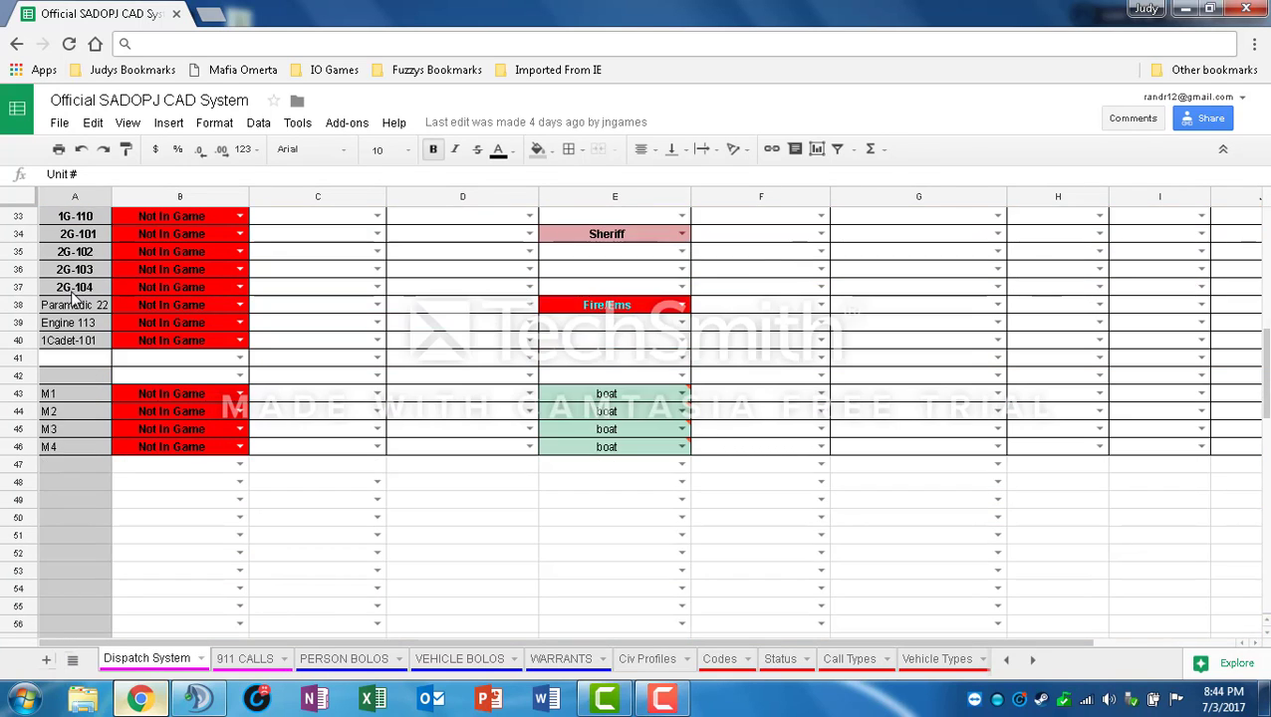
scroll(75, 294, "up", 2)
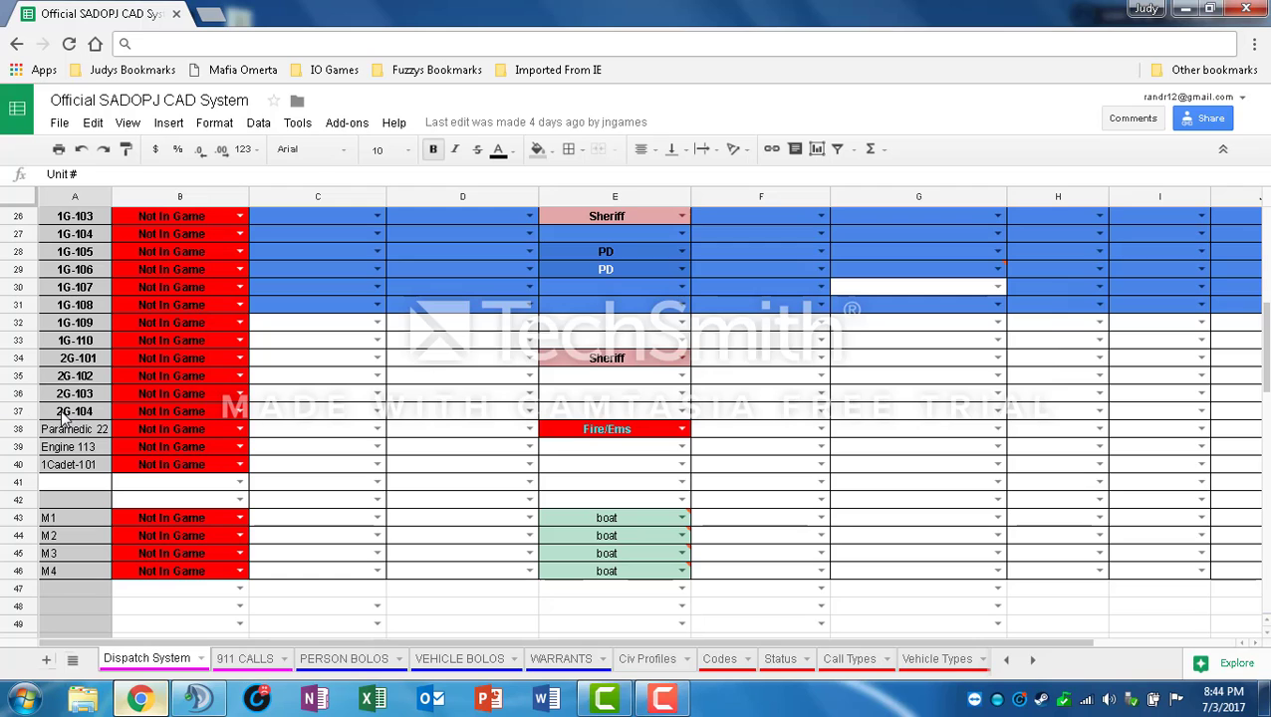
scroll(62, 418, "up", 8)
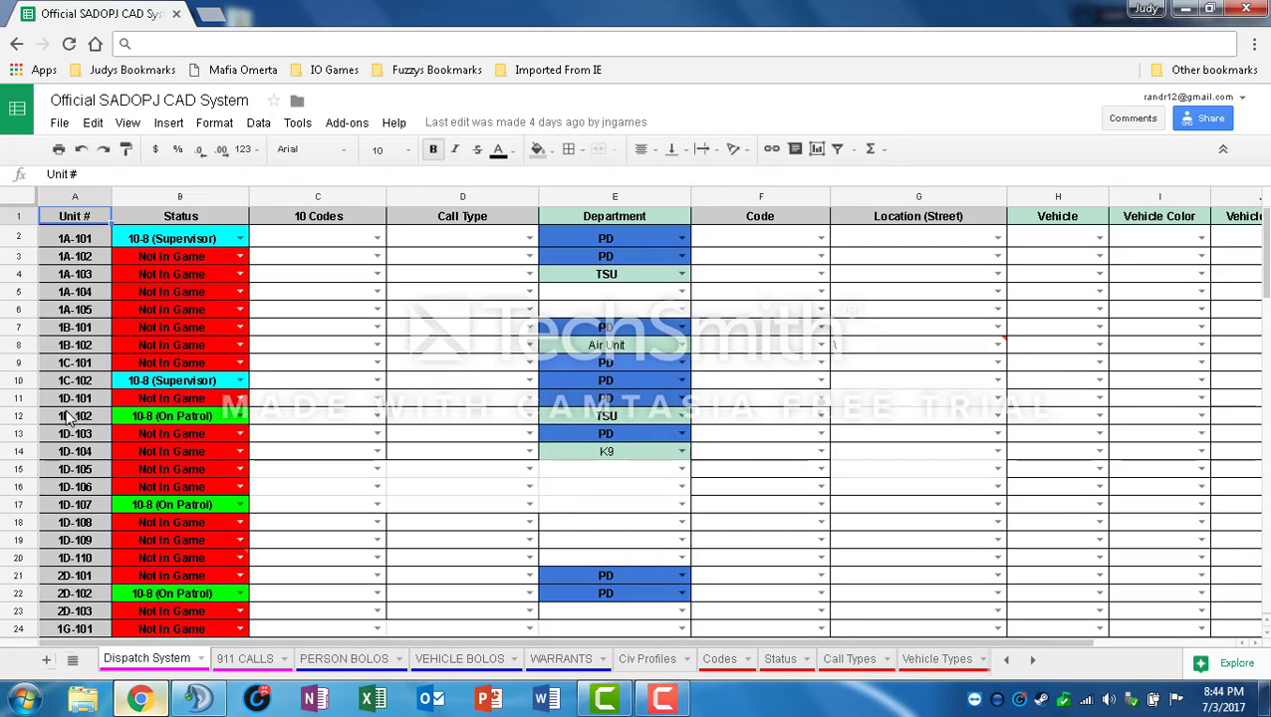
scroll(108, 380, "down", 10)
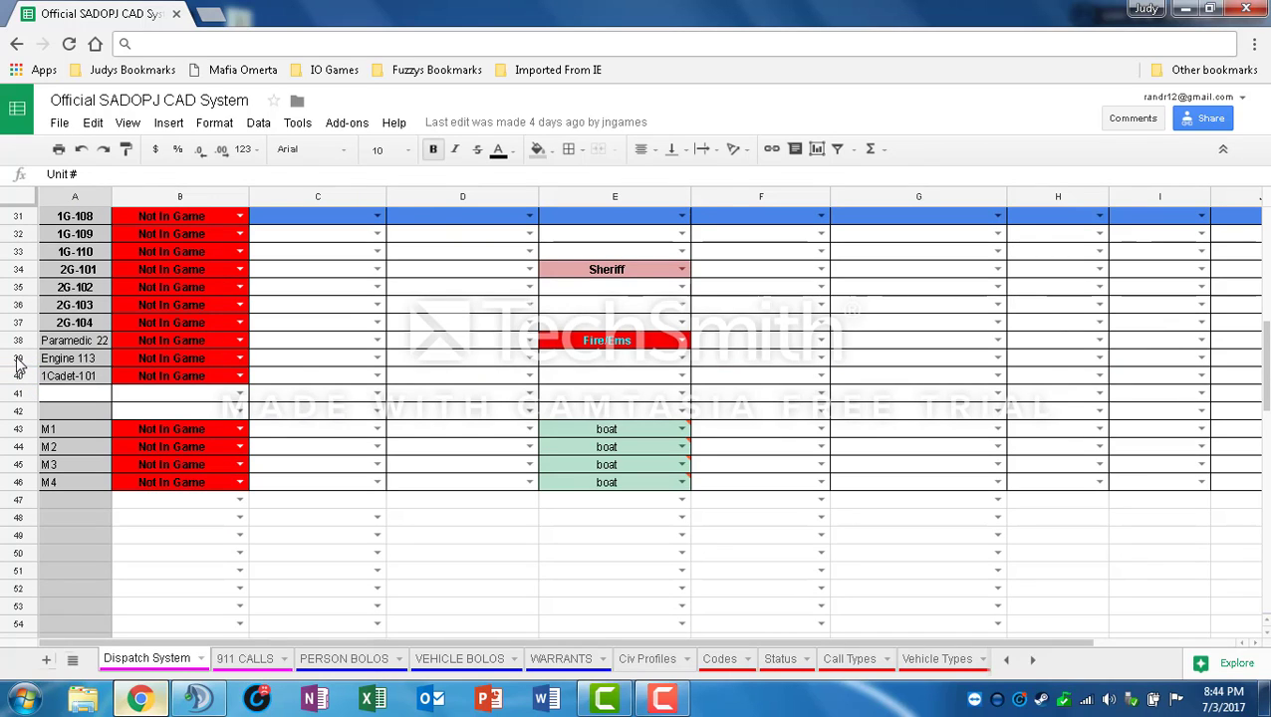
scroll(284, 373, "up", 10)
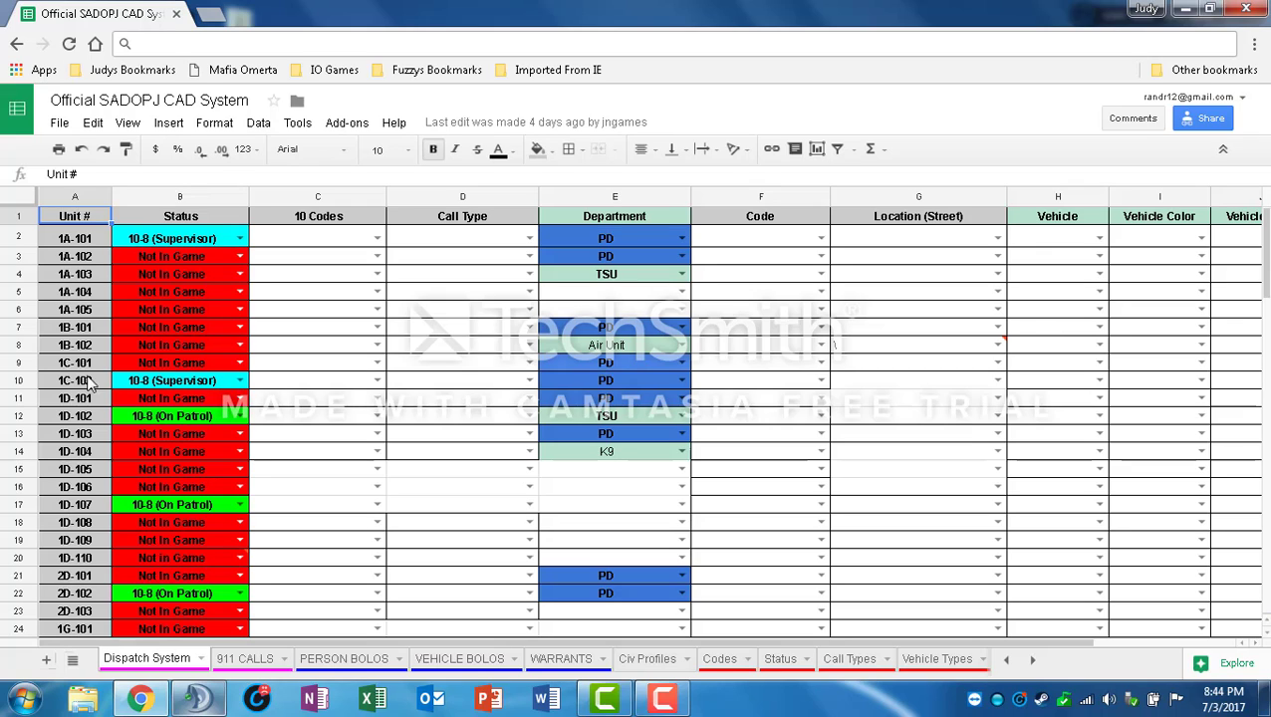
Set unit 1C-102's status to 10-6 (Busy) and its 10 code to 10-11 - Traffic Stop.
double_click(188, 380)
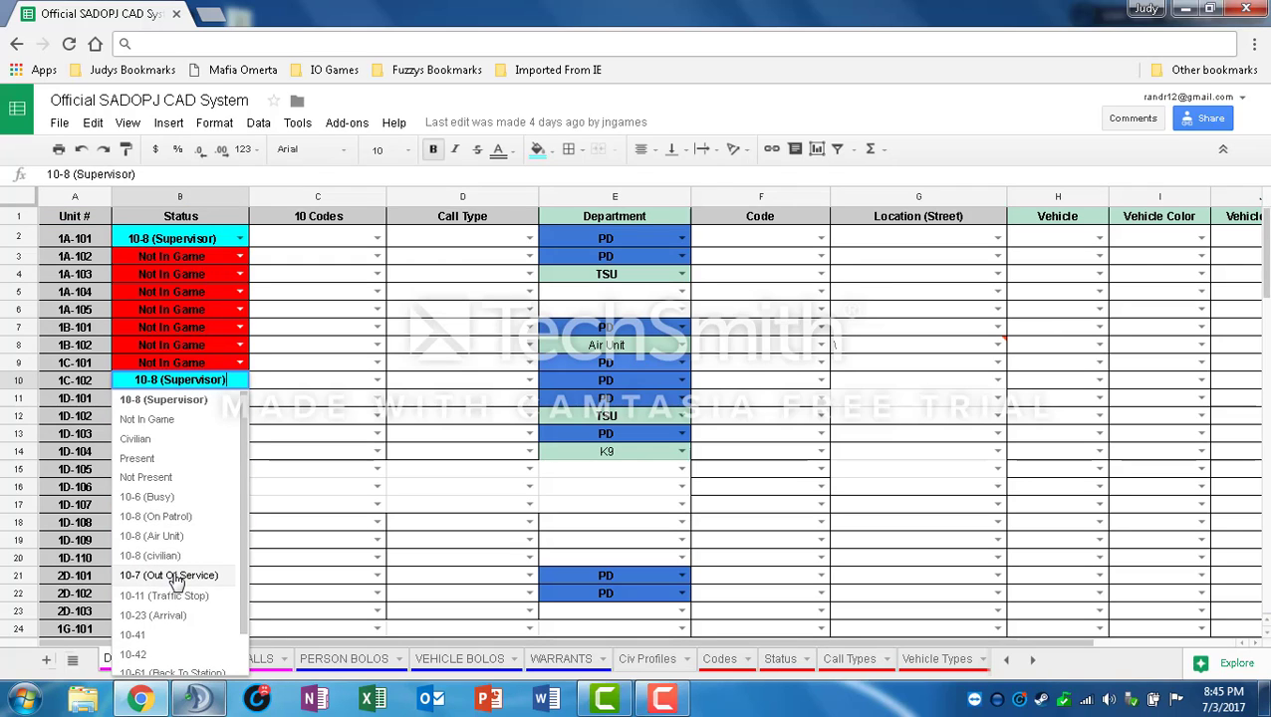
left_click(172, 495)
double_click(328, 387)
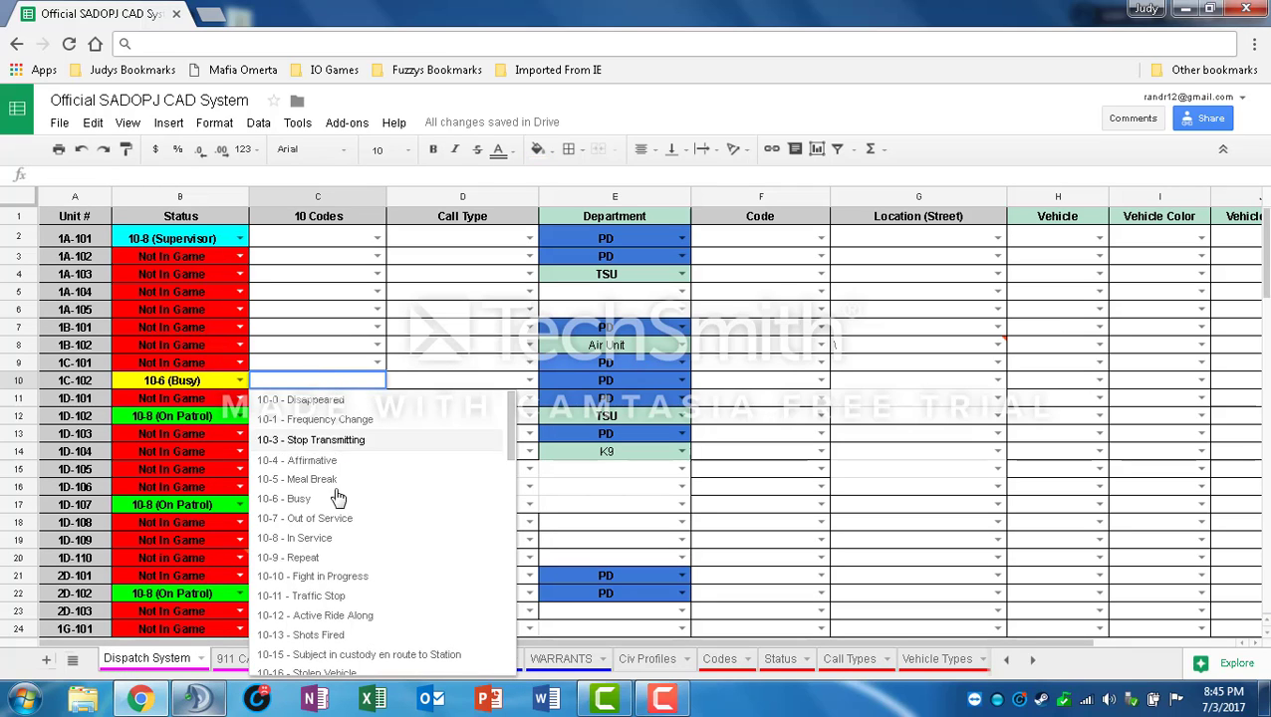
left_click(339, 594)
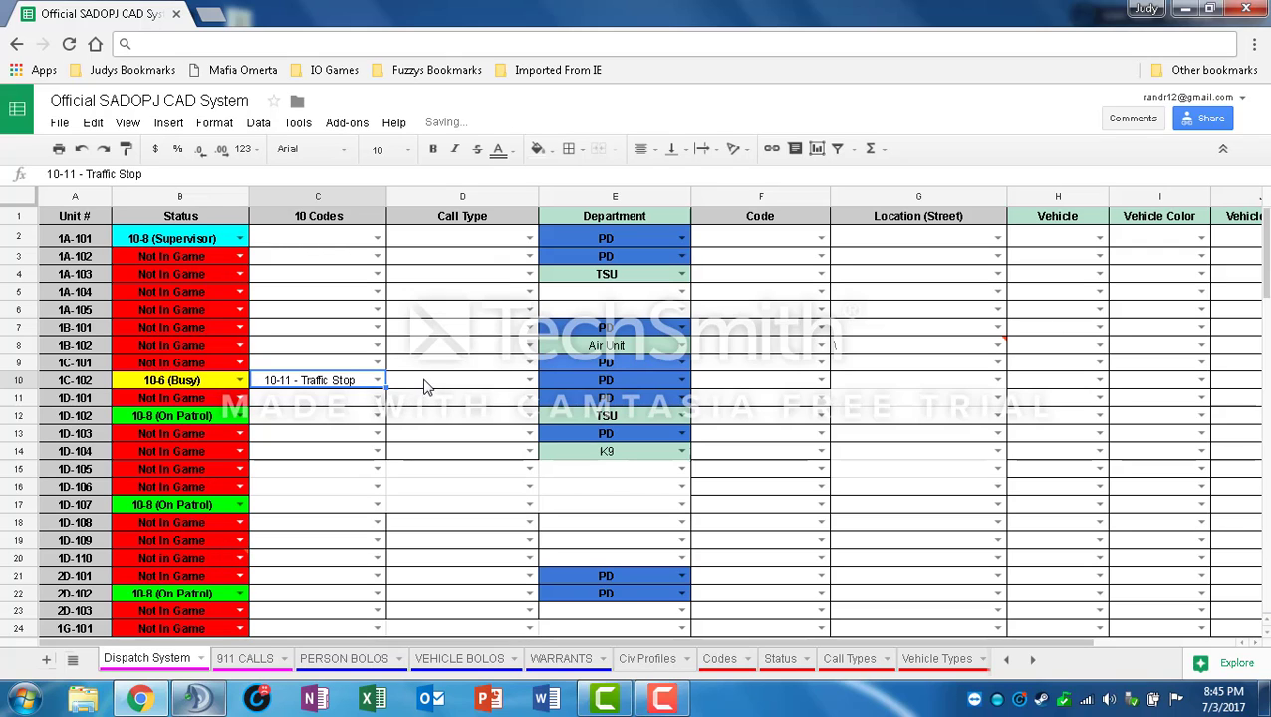
Filter the call types for unit 1C-102 by "traf" and choose TRAFF-TRAFFIC STOP.
left_click(425, 387)
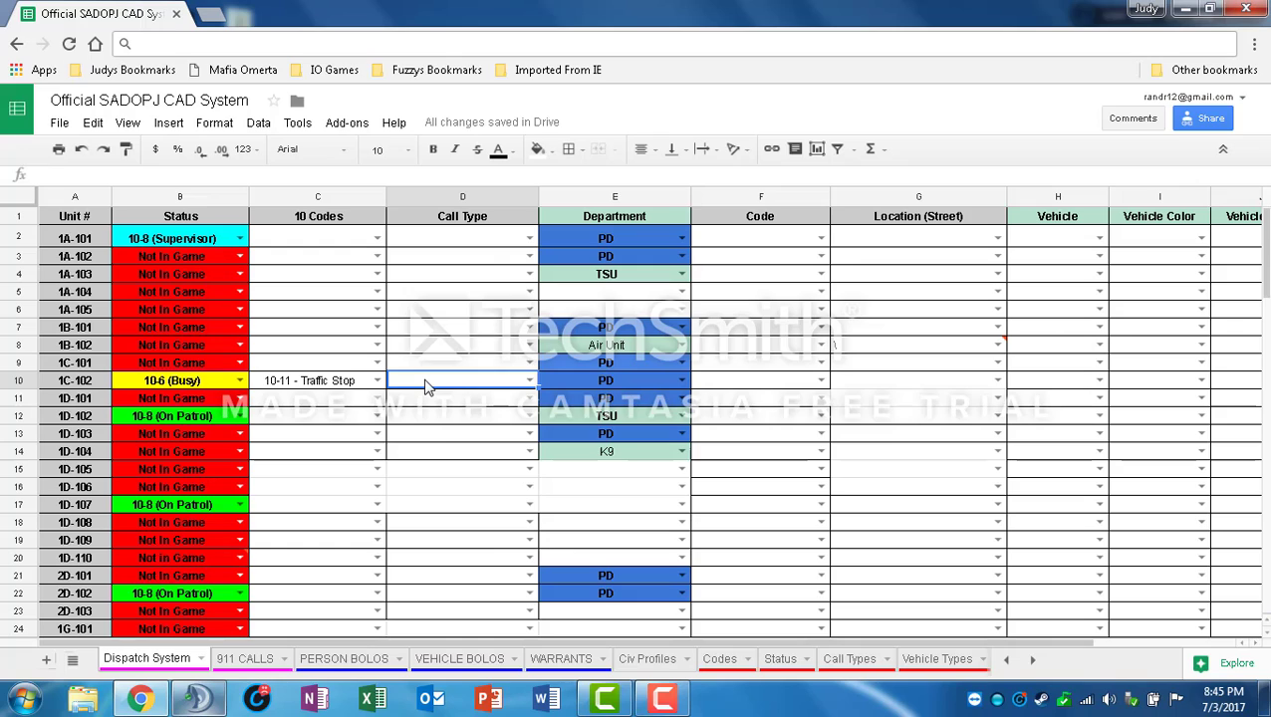
type("tr")
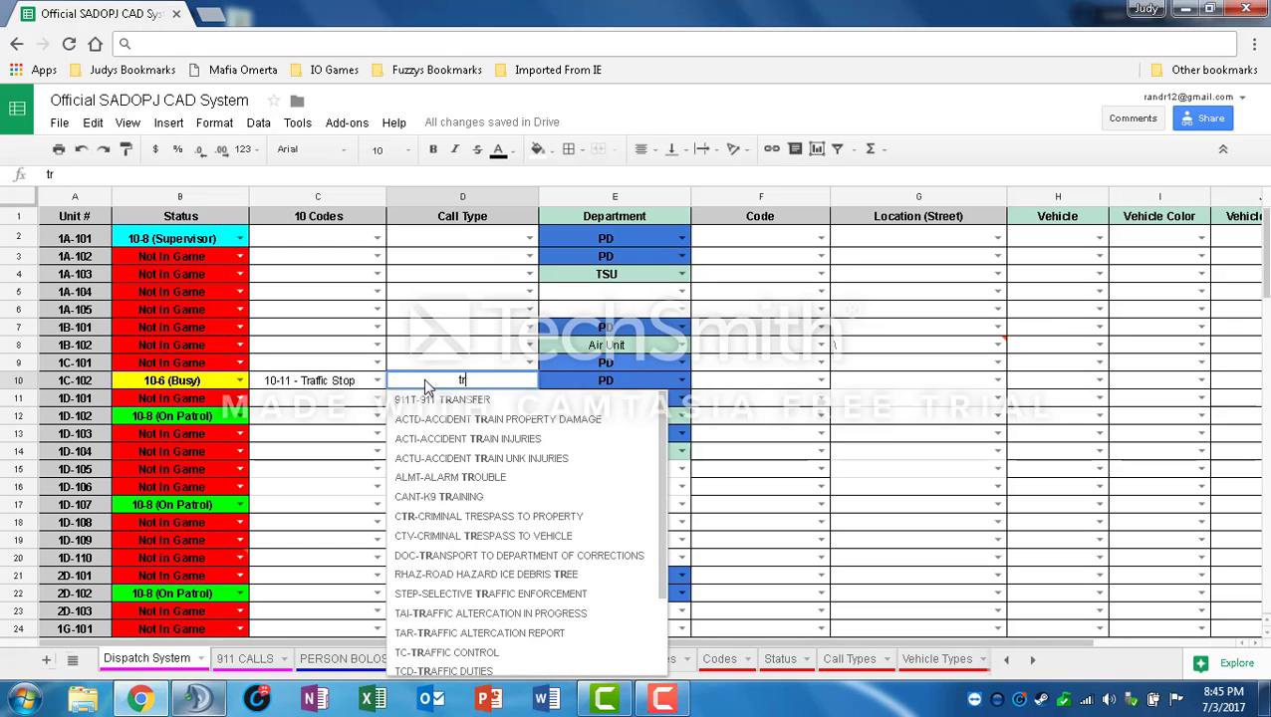
type("a")
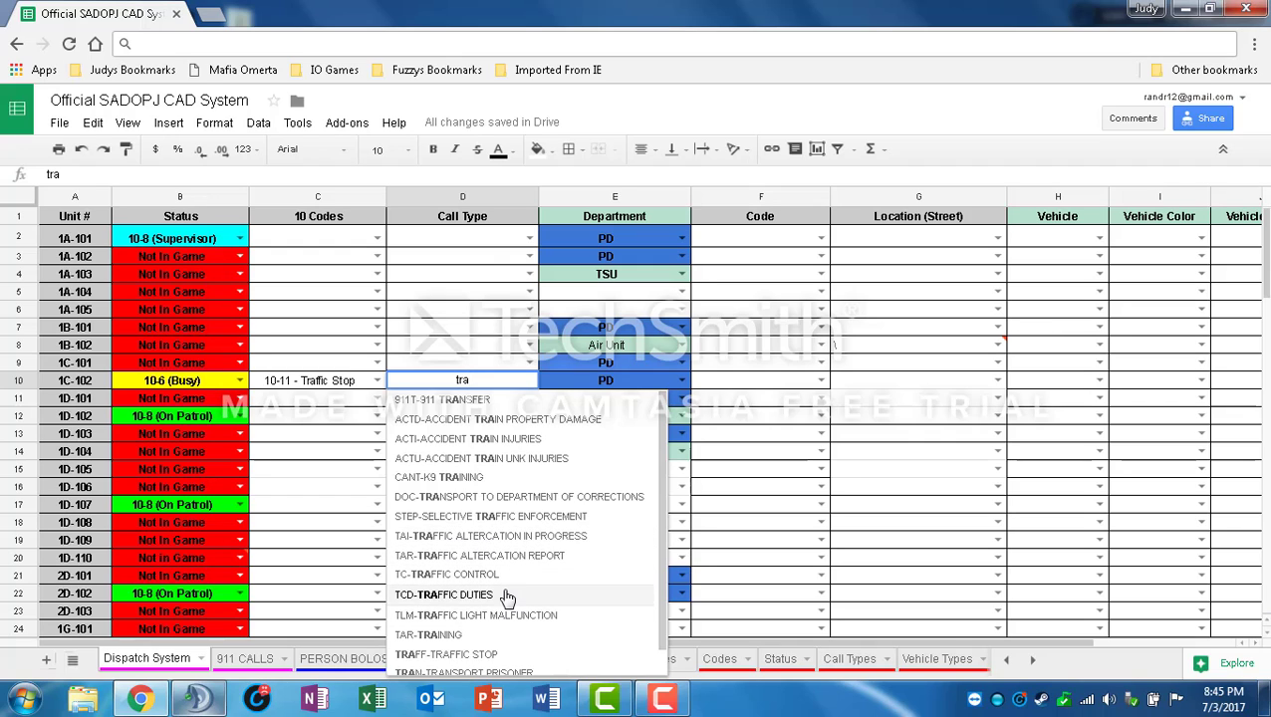
scroll(506, 596, "down", 1)
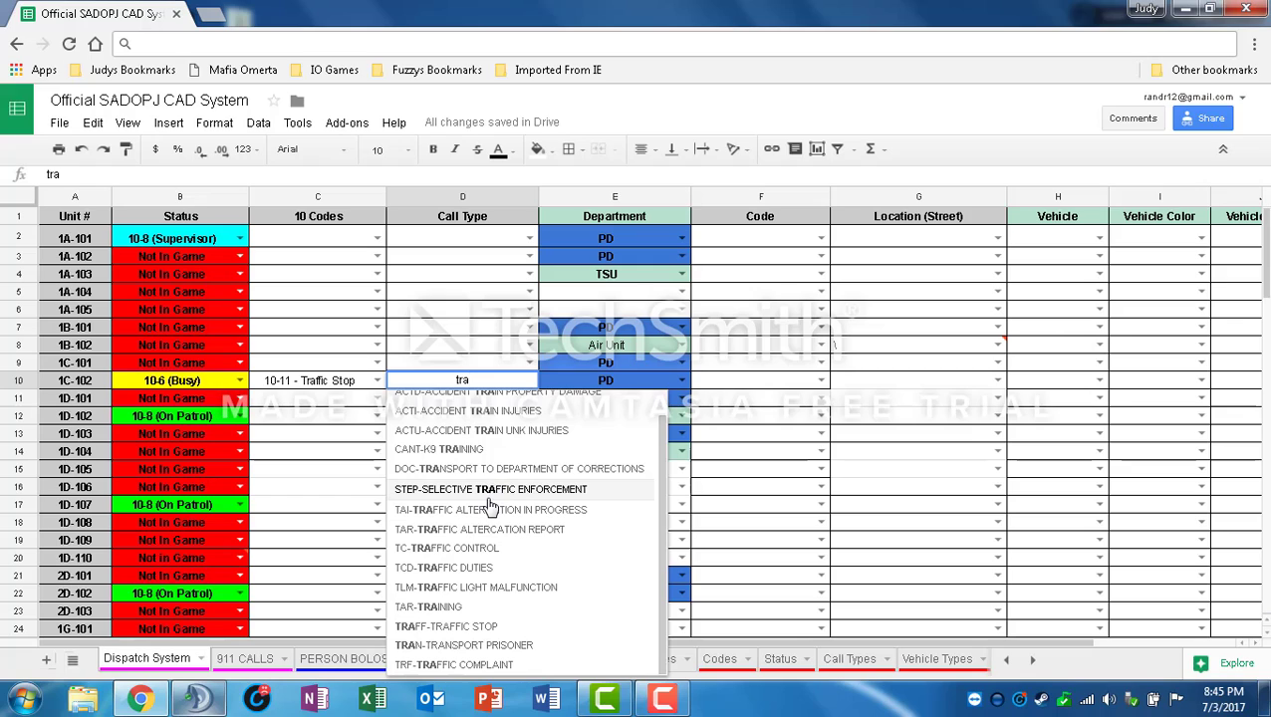
type("fi")
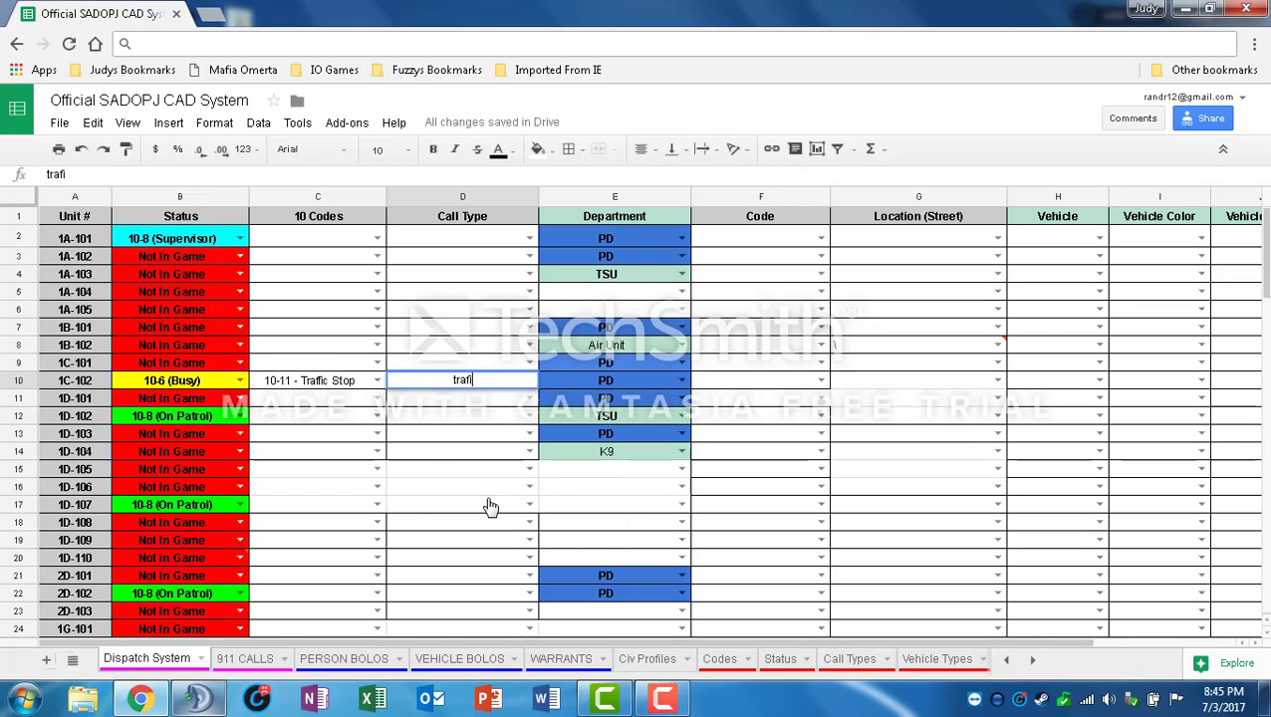
key("BackSpace")
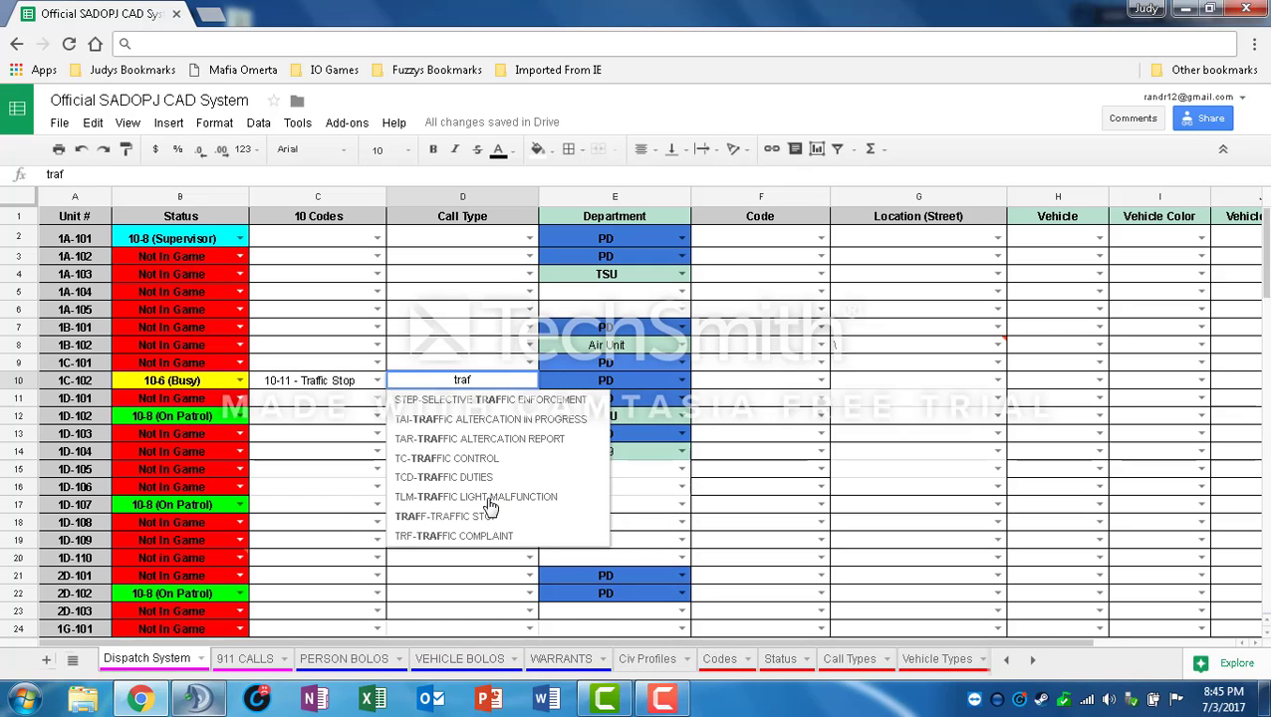
left_click(551, 529)
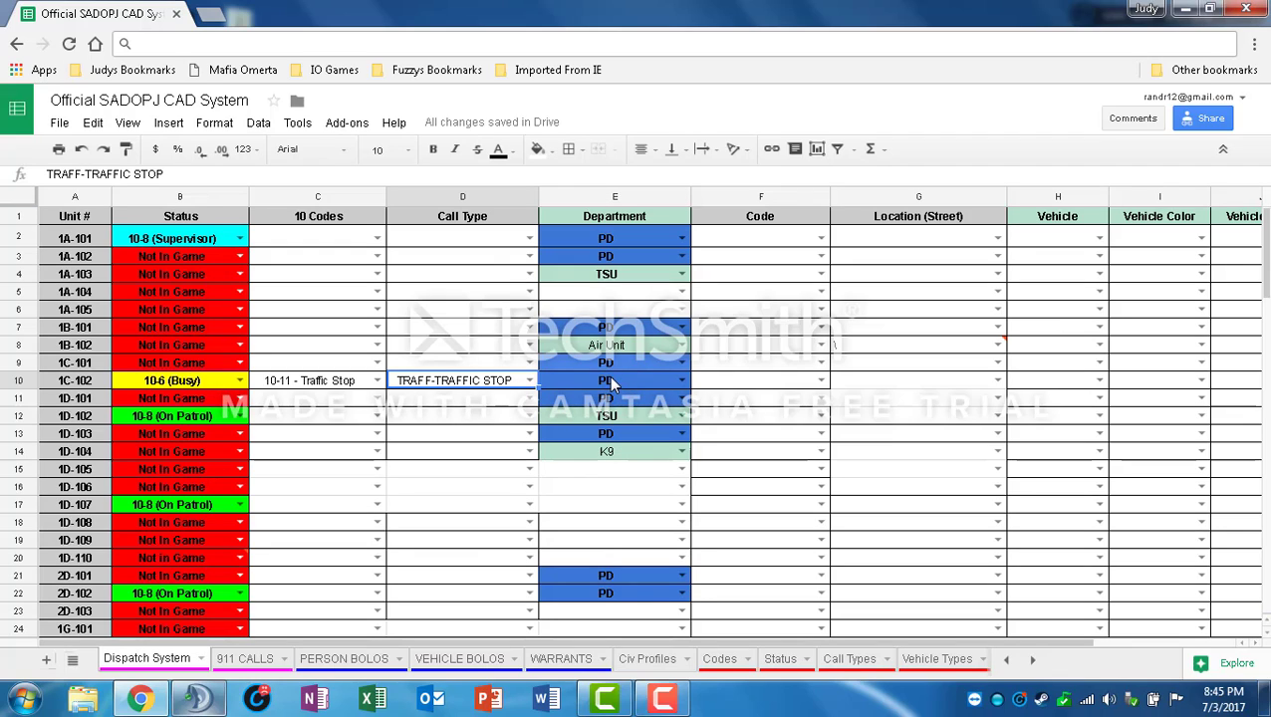
Set unit 1C-102's code to Code 4-Under Control and its street location to Alta St.
double_click(772, 387)
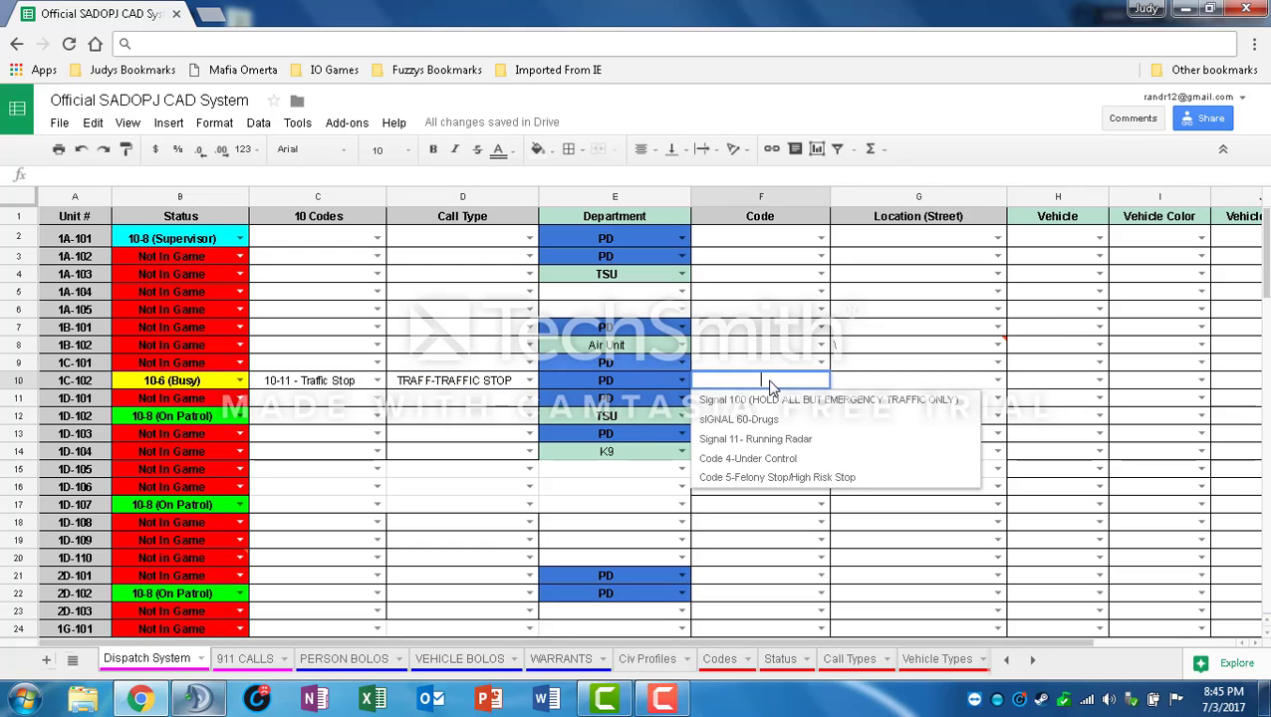
left_click(775, 460)
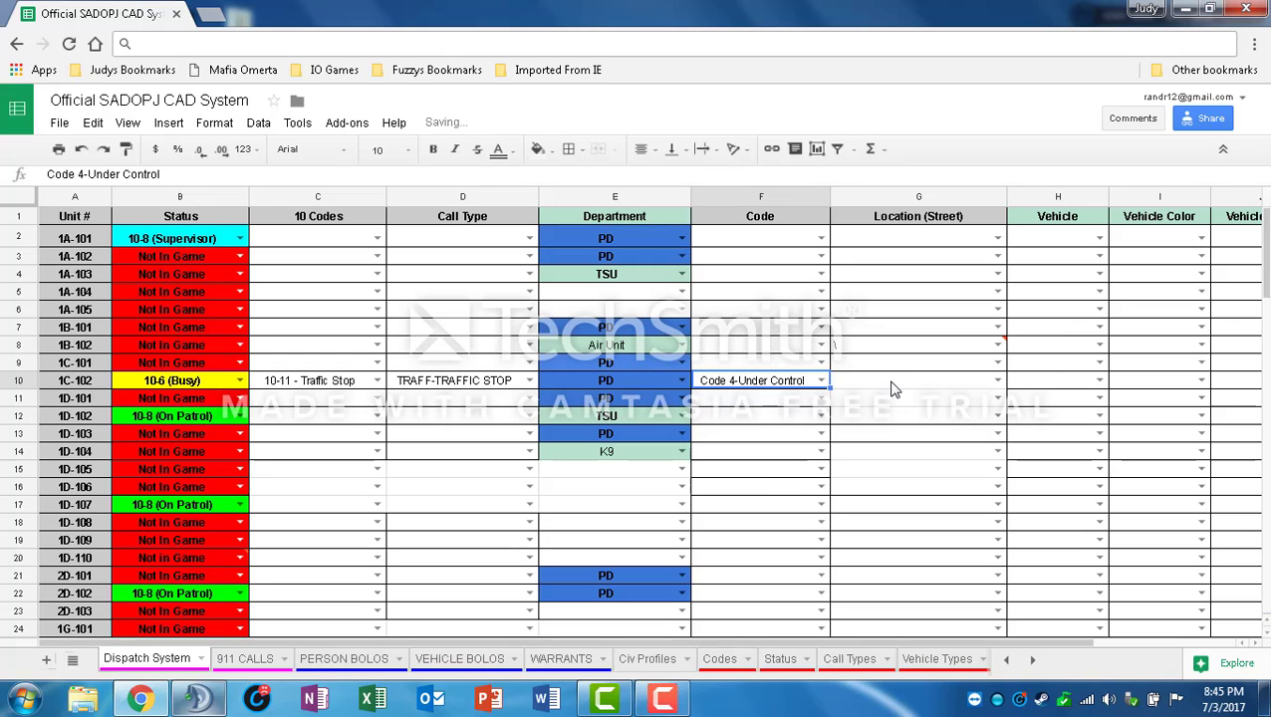
left_click(894, 390)
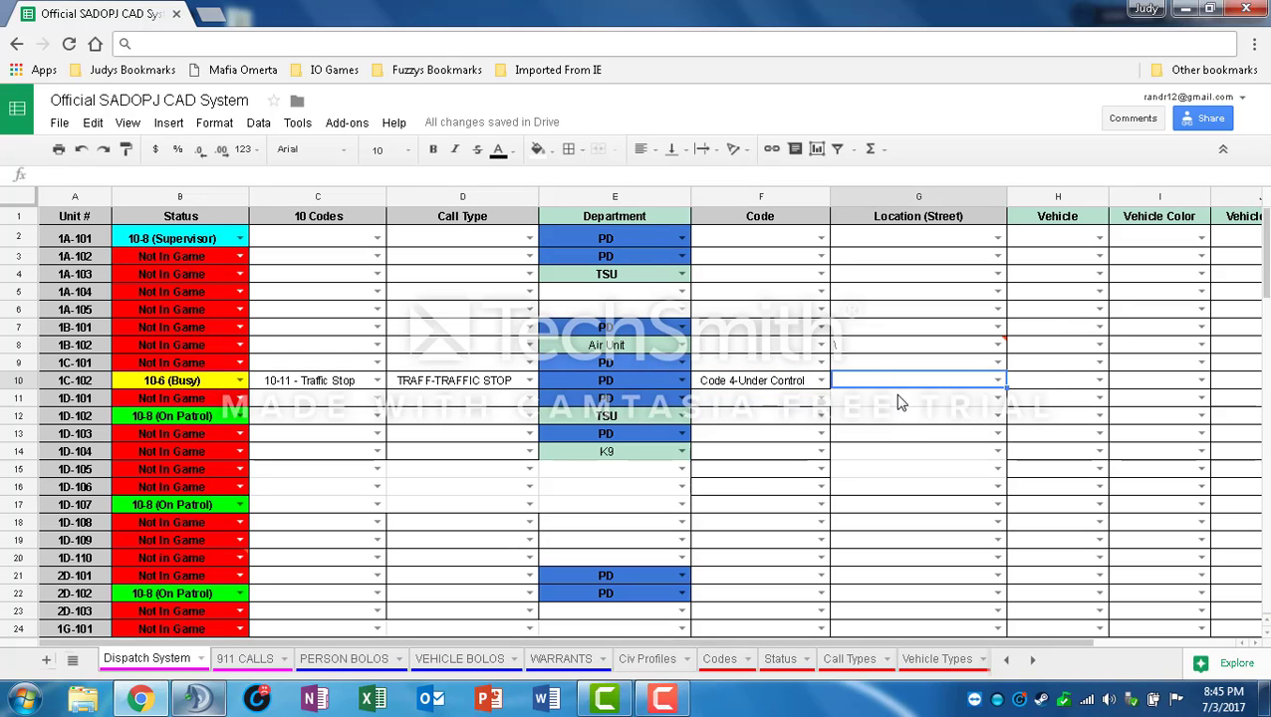
double_click(922, 386)
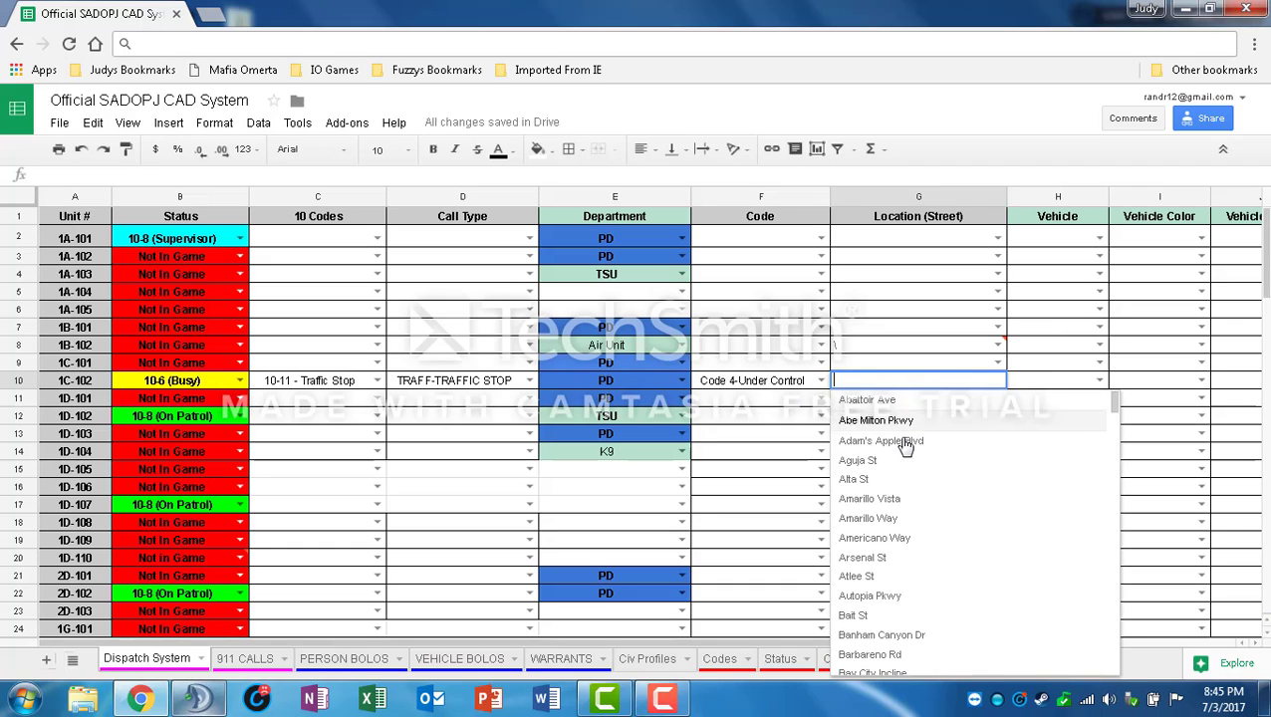
left_click(928, 480)
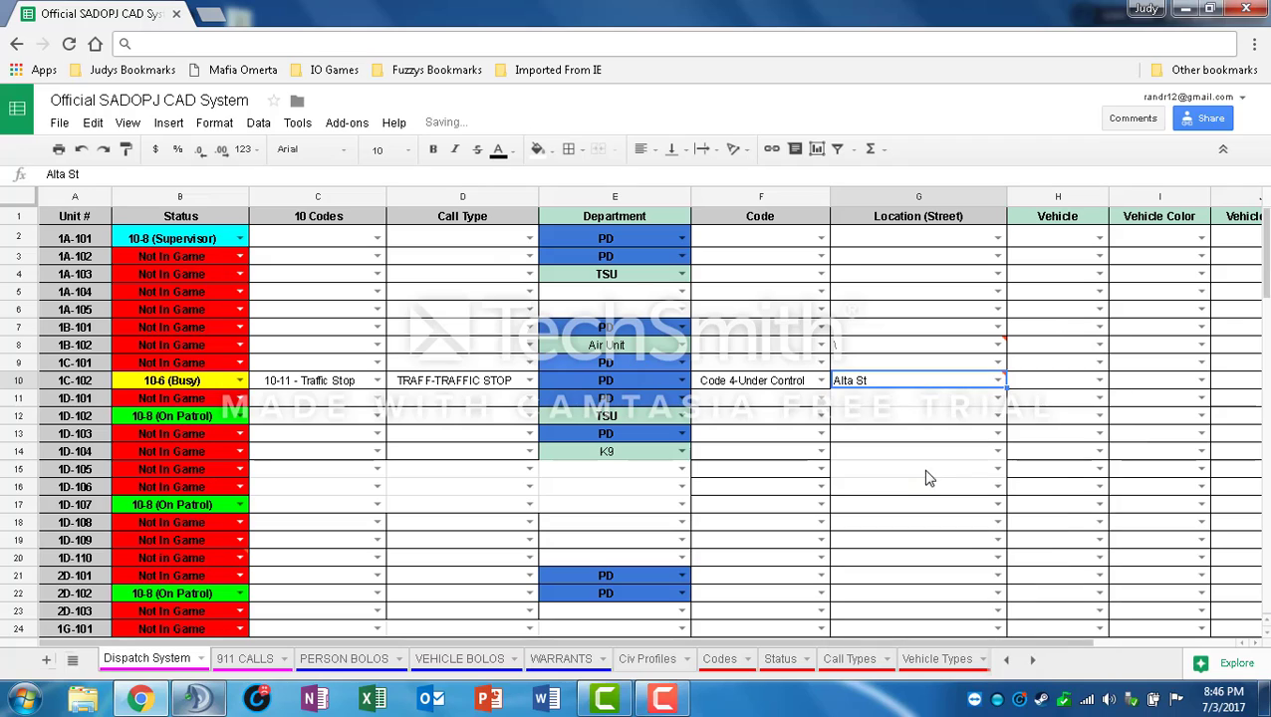
Set the vehicle for unit 1C-102's traffic stop to Bus and the vehicle color to White.
double_click(1054, 385)
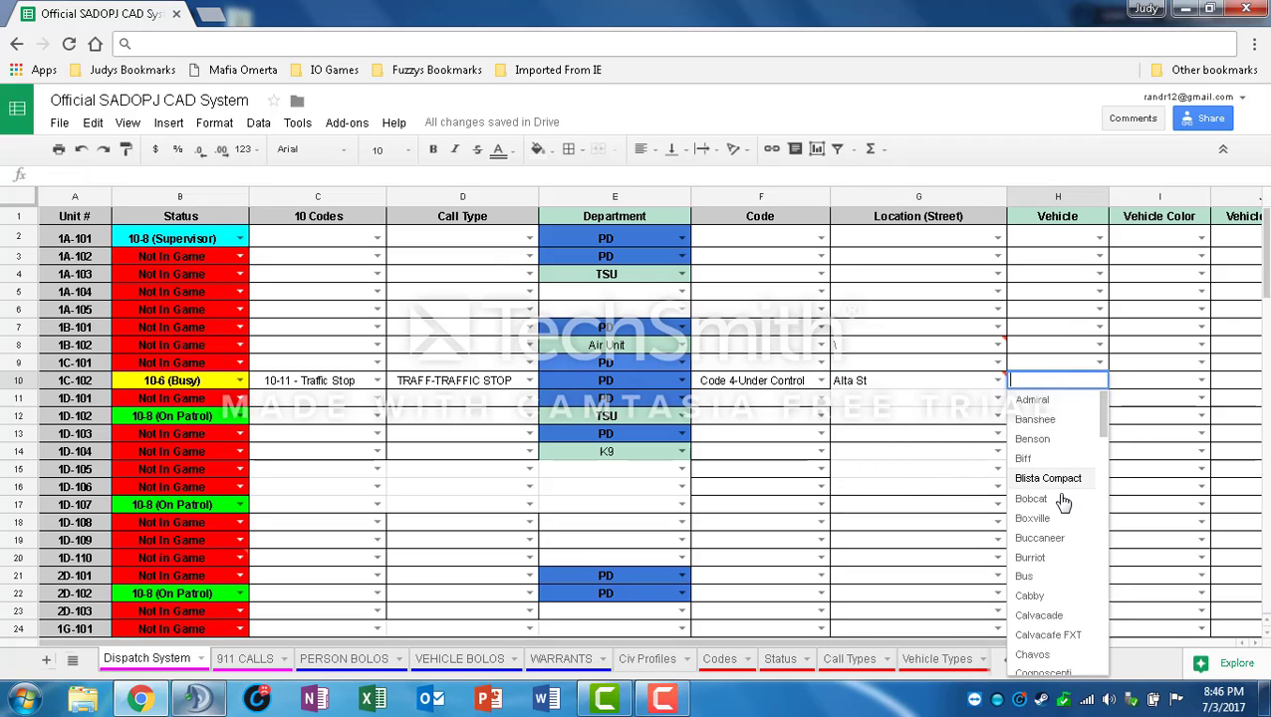
left_click(1060, 578)
double_click(1154, 380)
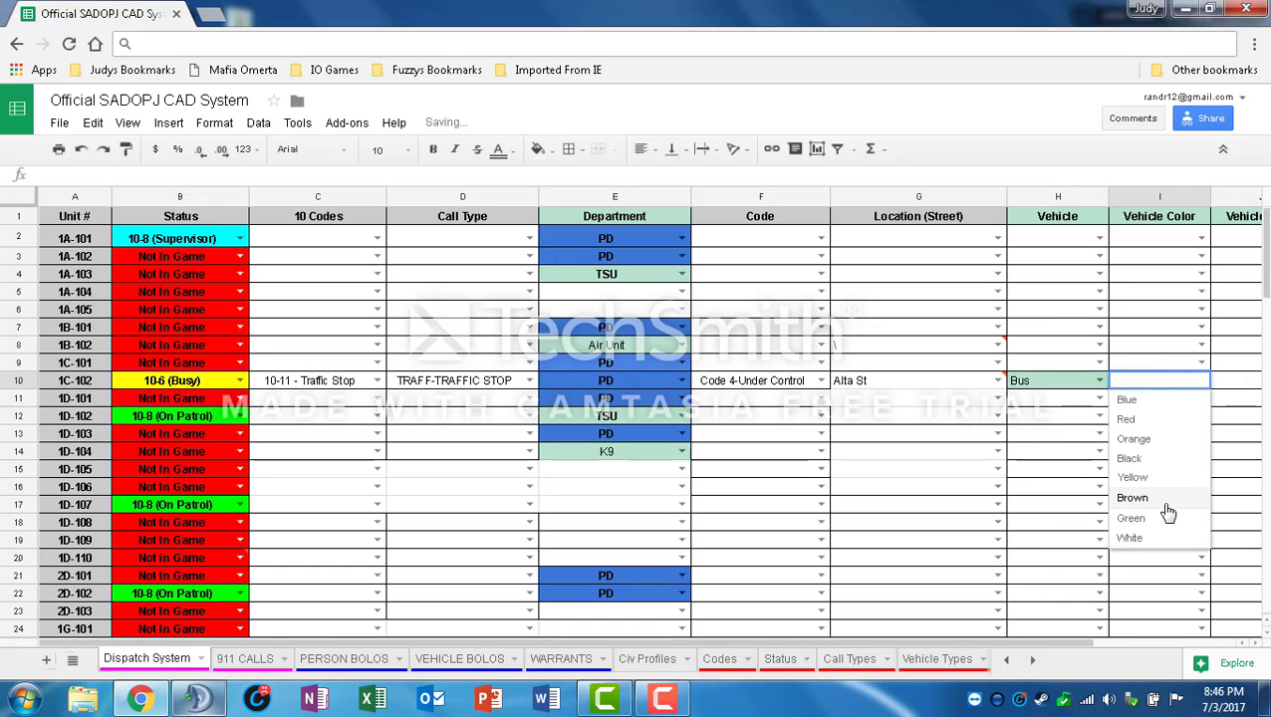
left_click(1130, 536)
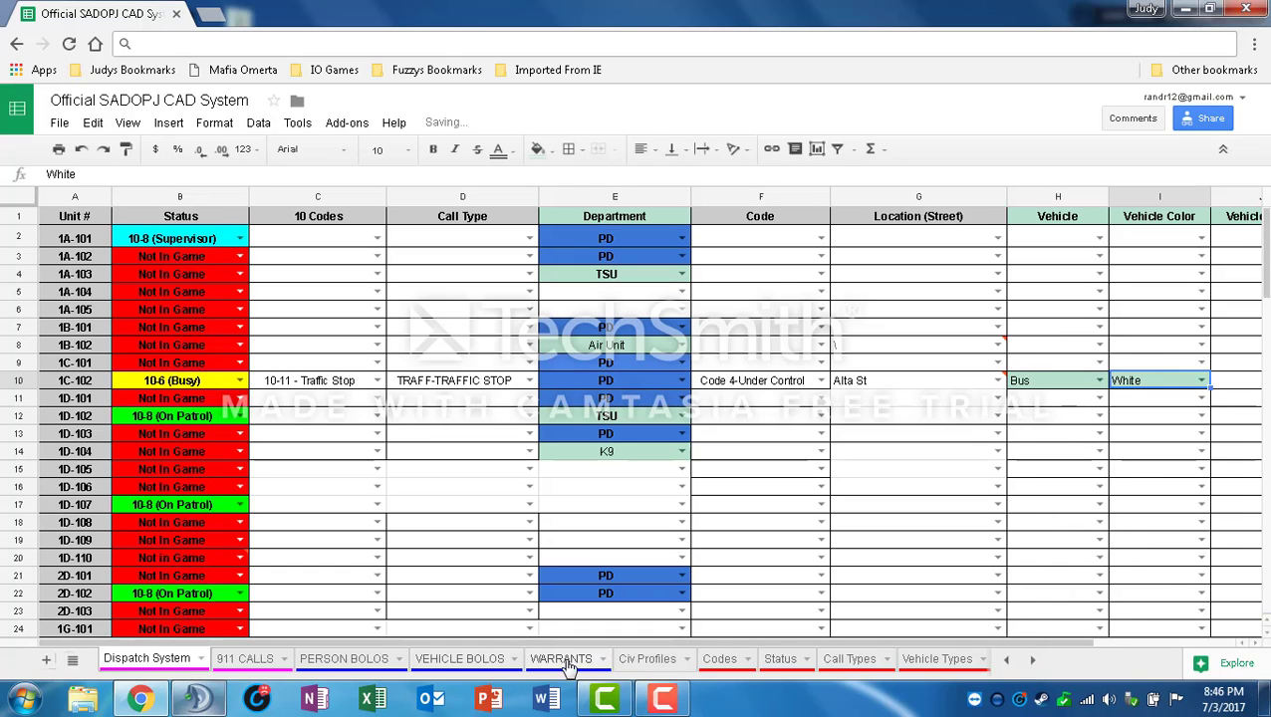
Enter 123abd as the vehicle plate in unit 1C-102's row.
left_click_drag(613, 643, 688, 642)
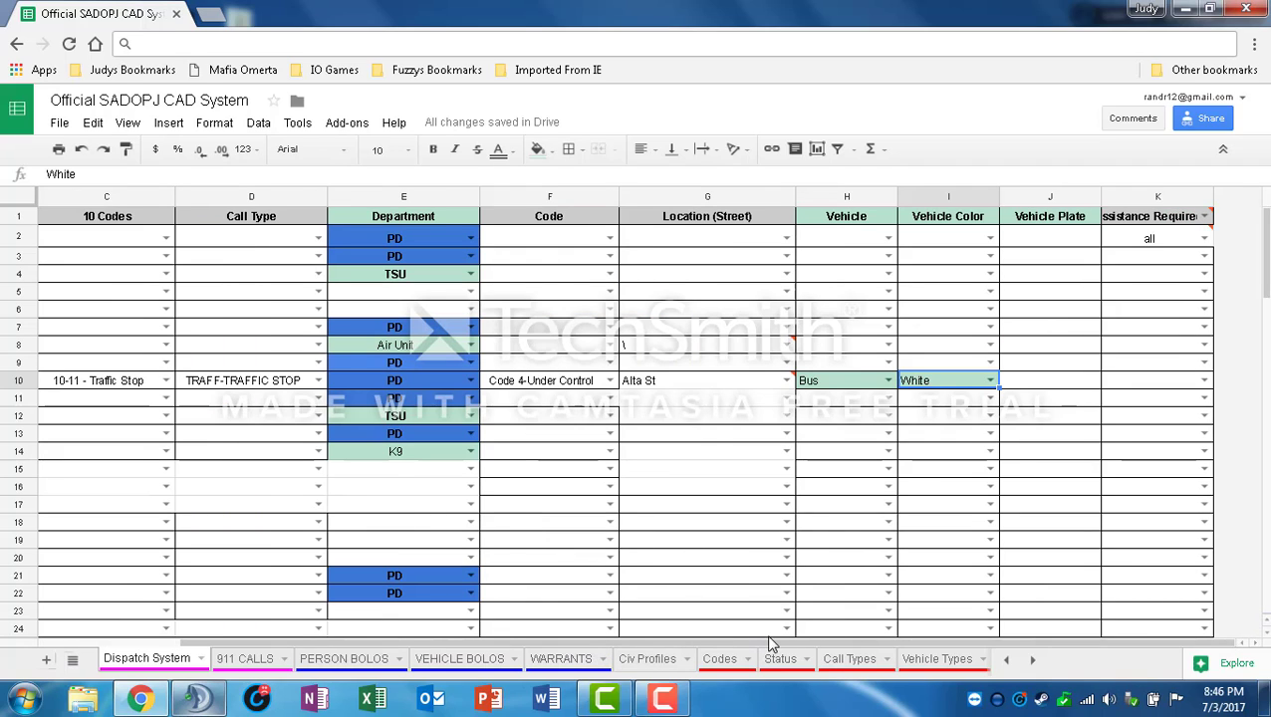
left_click(1062, 386)
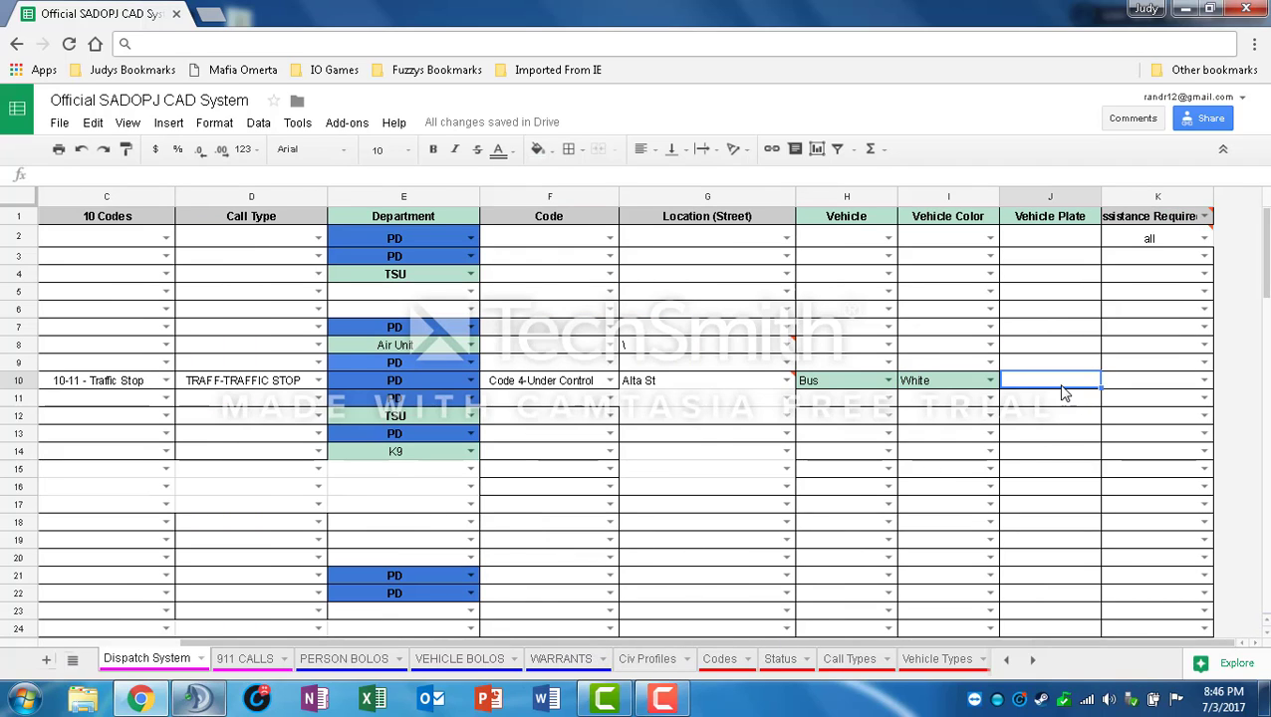
type("123abd")
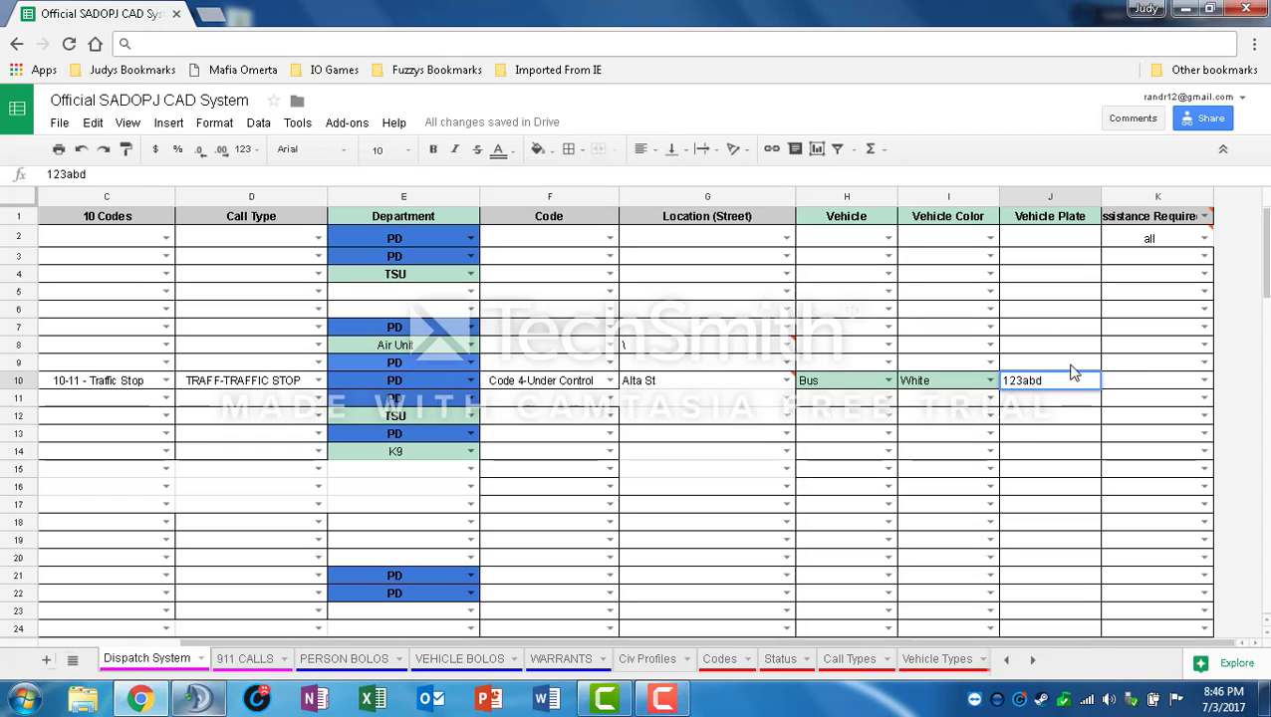
Set the assistance required for unit 1C-102's traffic stop to None.
left_click(1181, 387)
double_click(1181, 386)
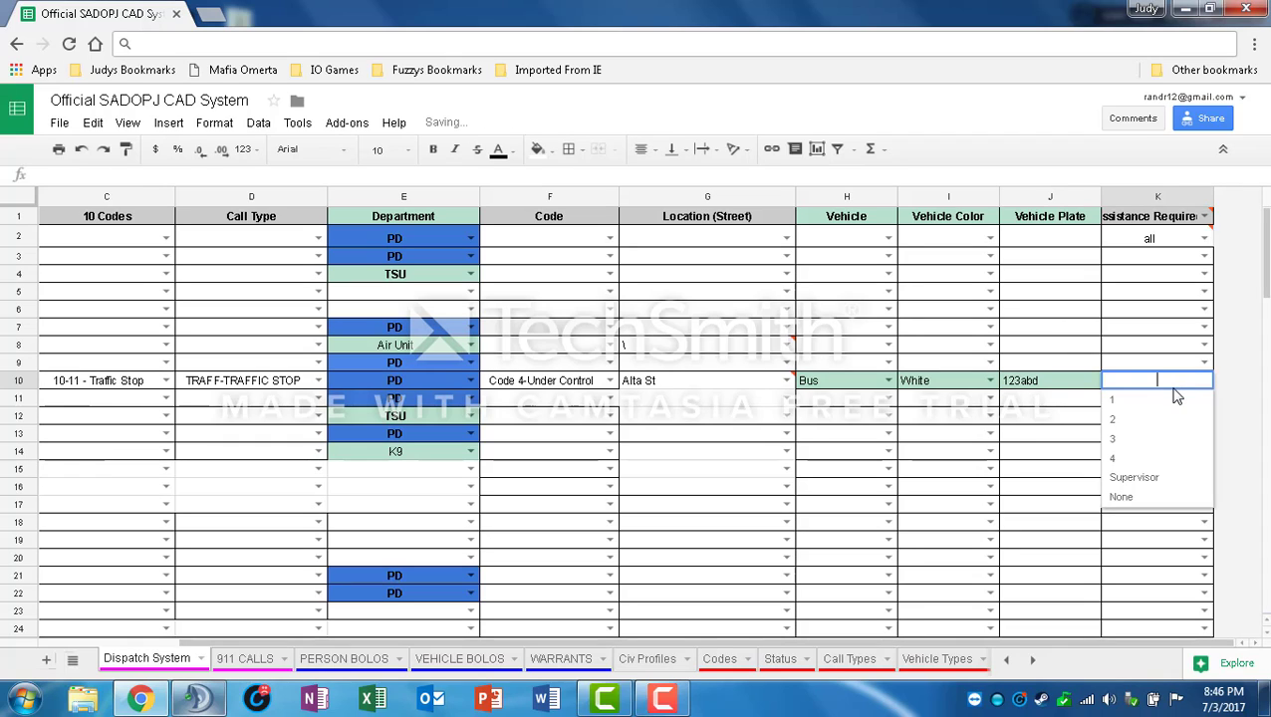
left_click(1153, 500)
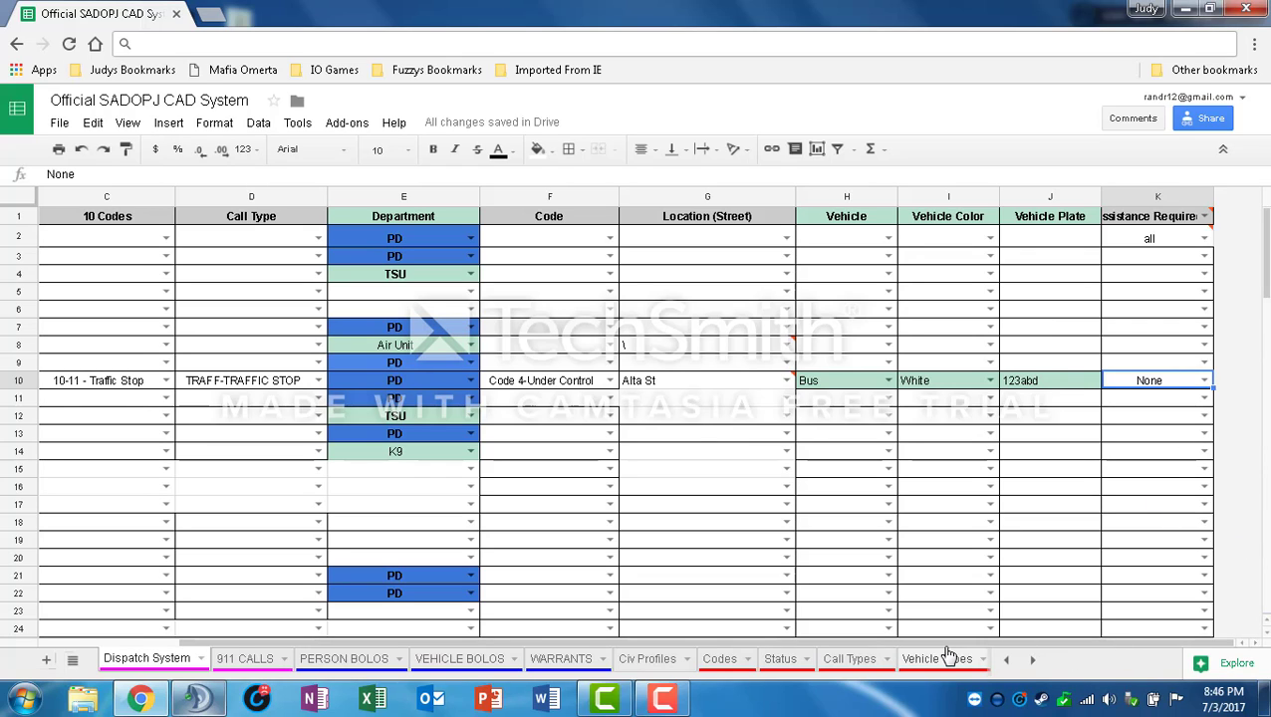
left_click_drag(1102, 644, 958, 643)
left_click_drag(1061, 643, 819, 620)
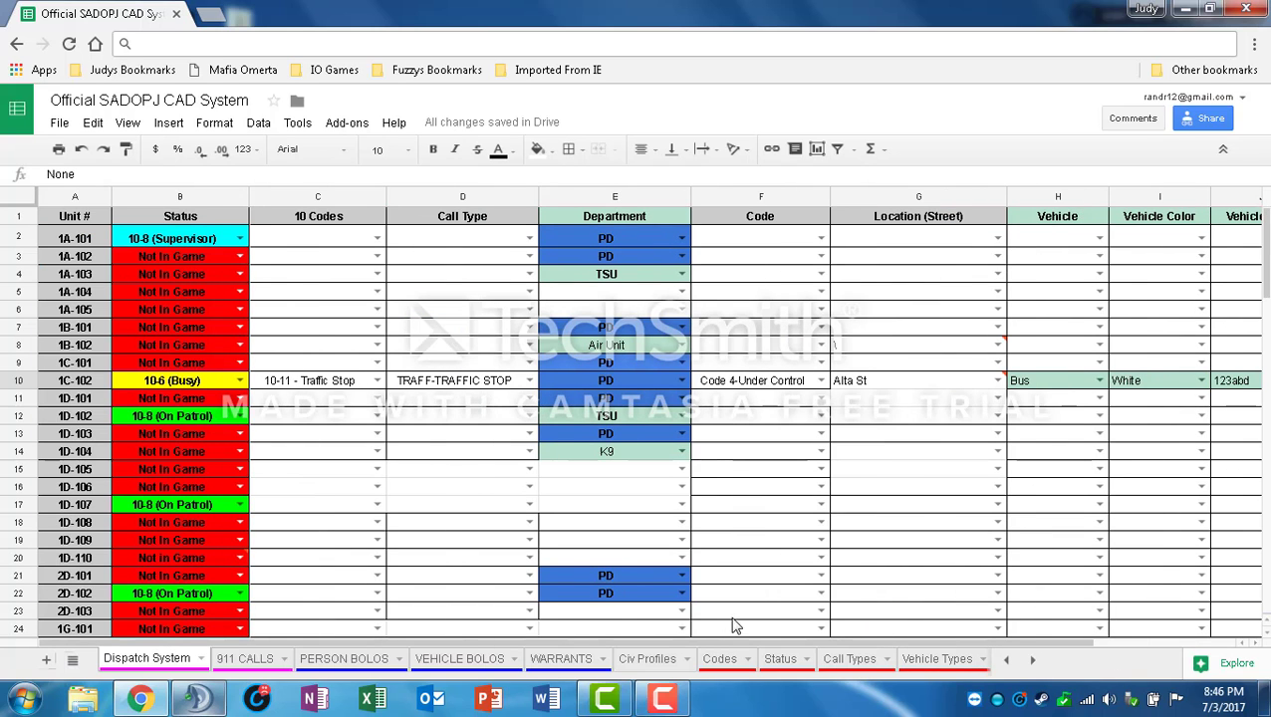
Switch to GTA-CAD Offline by launching it from the desktop, allowing it to run and dismissing its welcome message.
left_click(1186, 10)
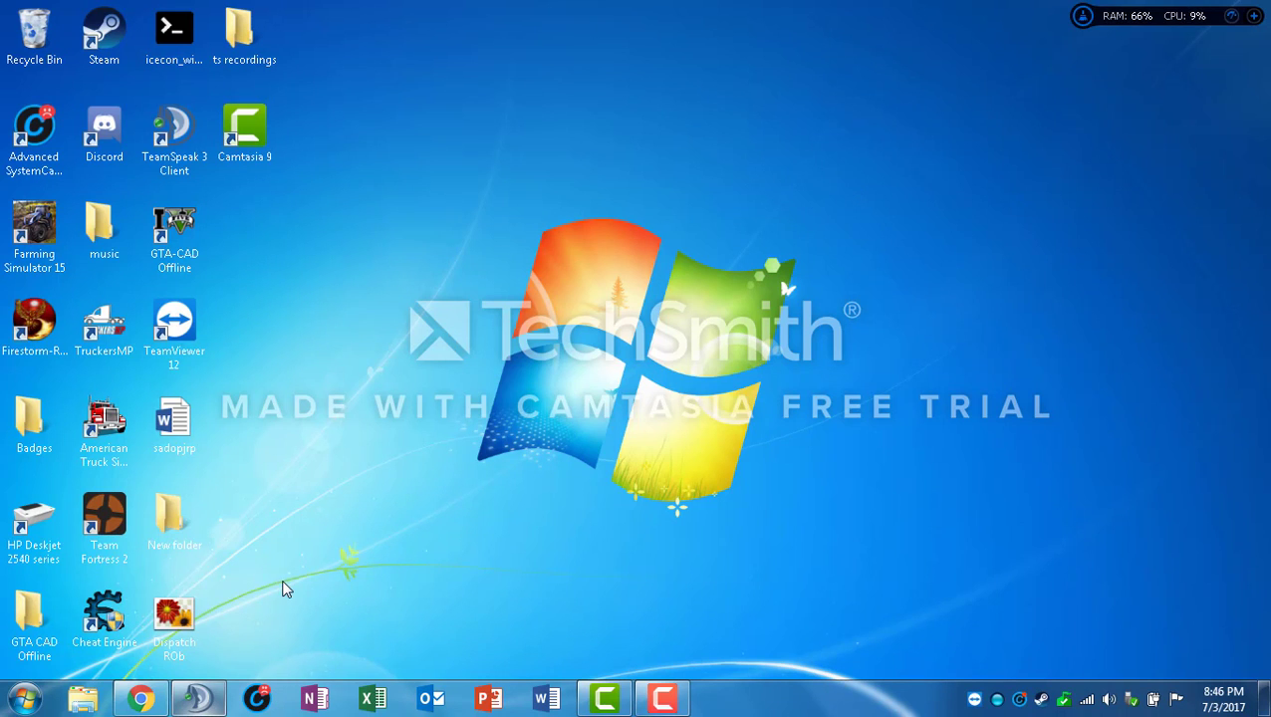
double_click(33, 610)
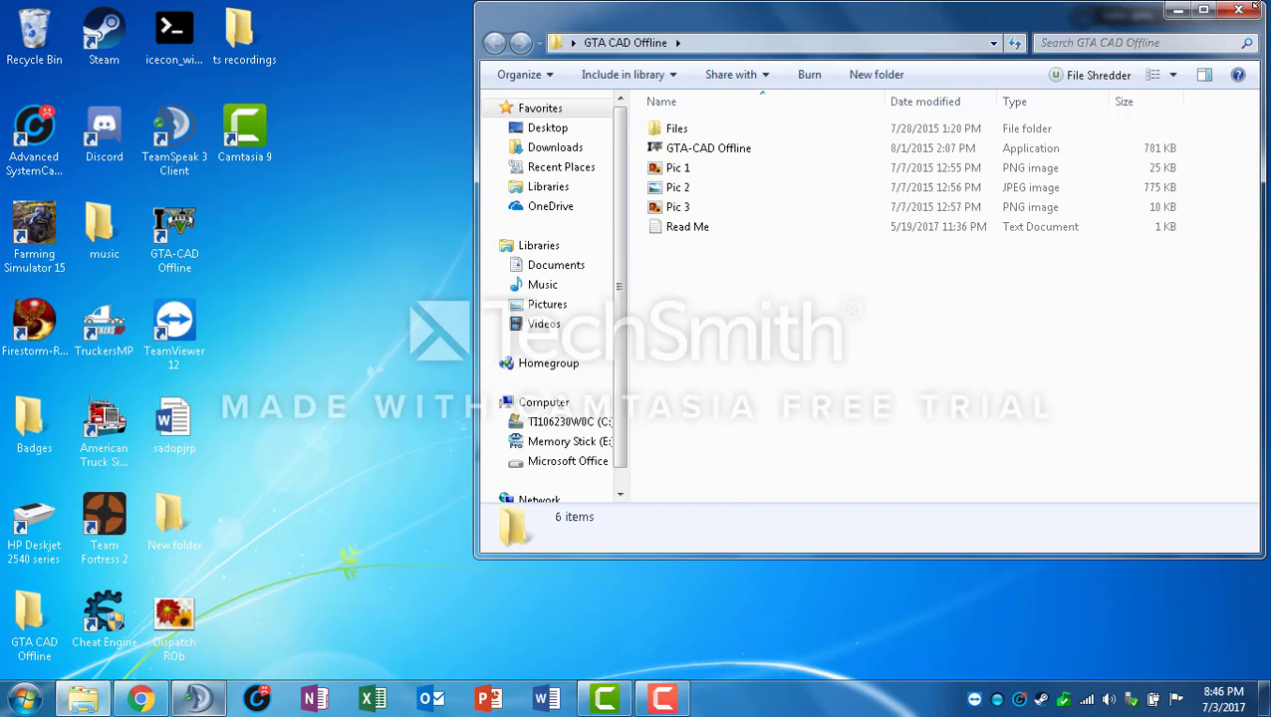
left_click(1239, 9)
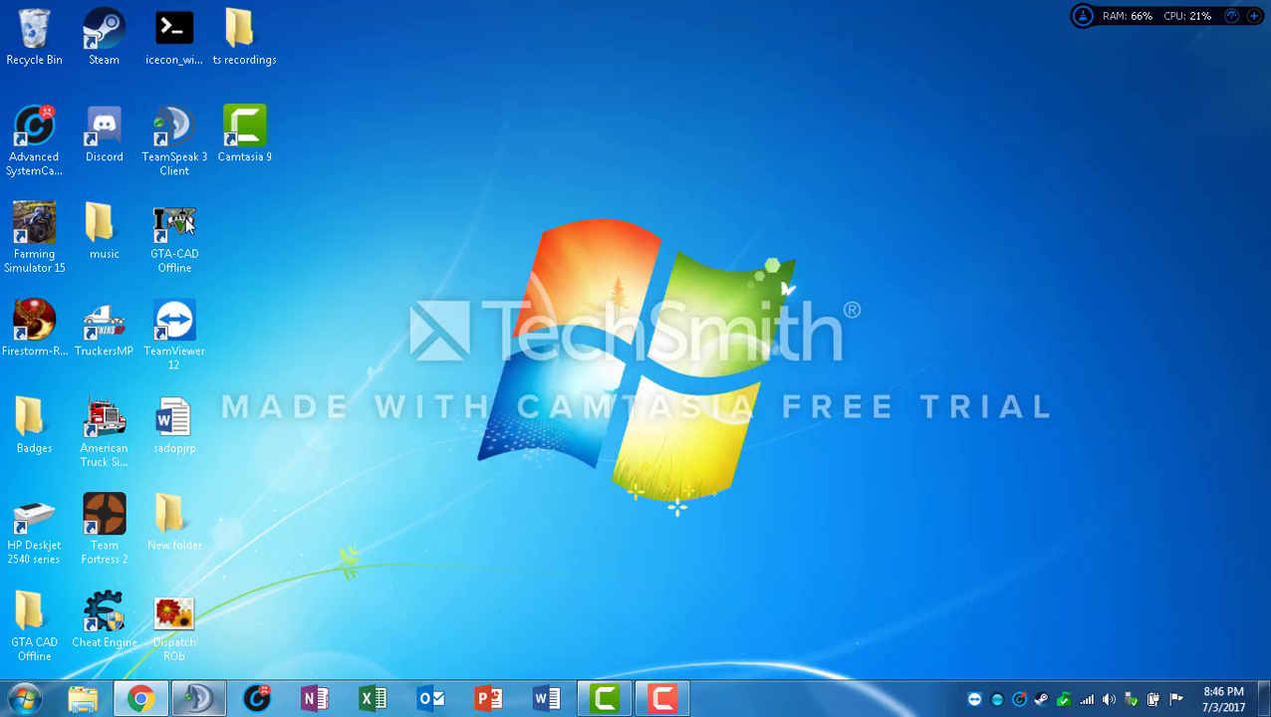
double_click(179, 224)
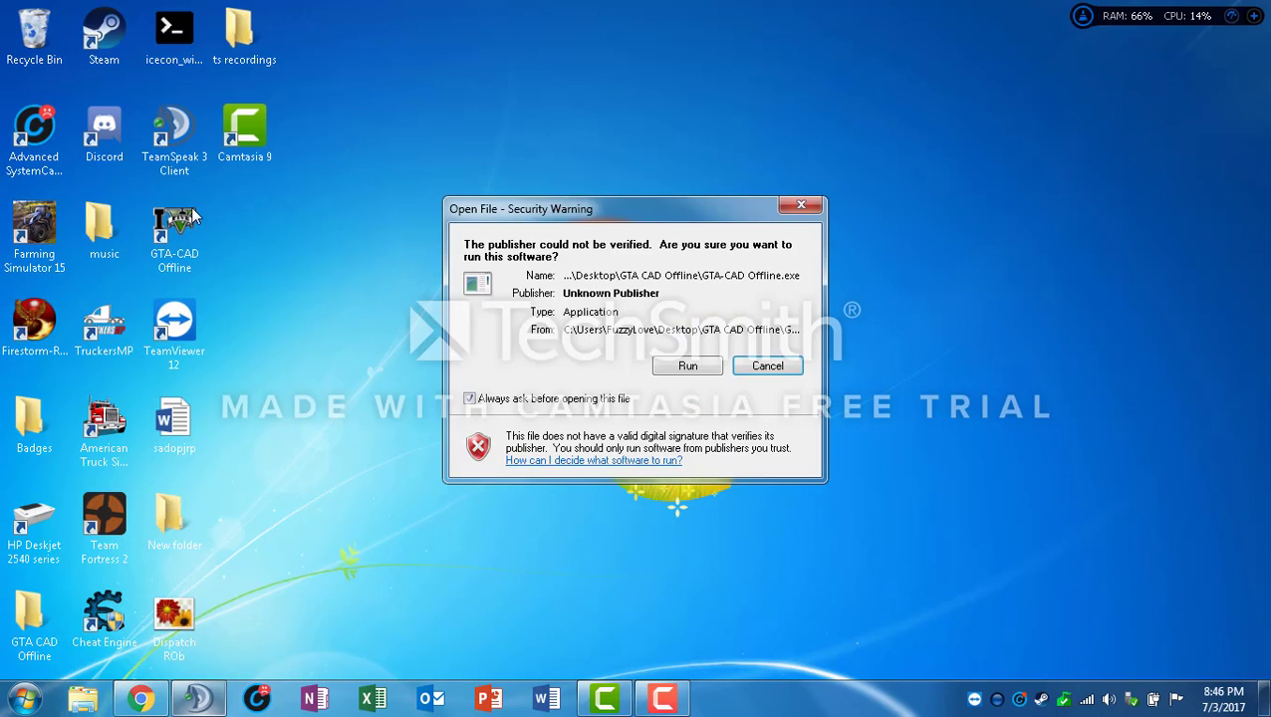
left_click(701, 368)
right_click(702, 368)
left_click(731, 287)
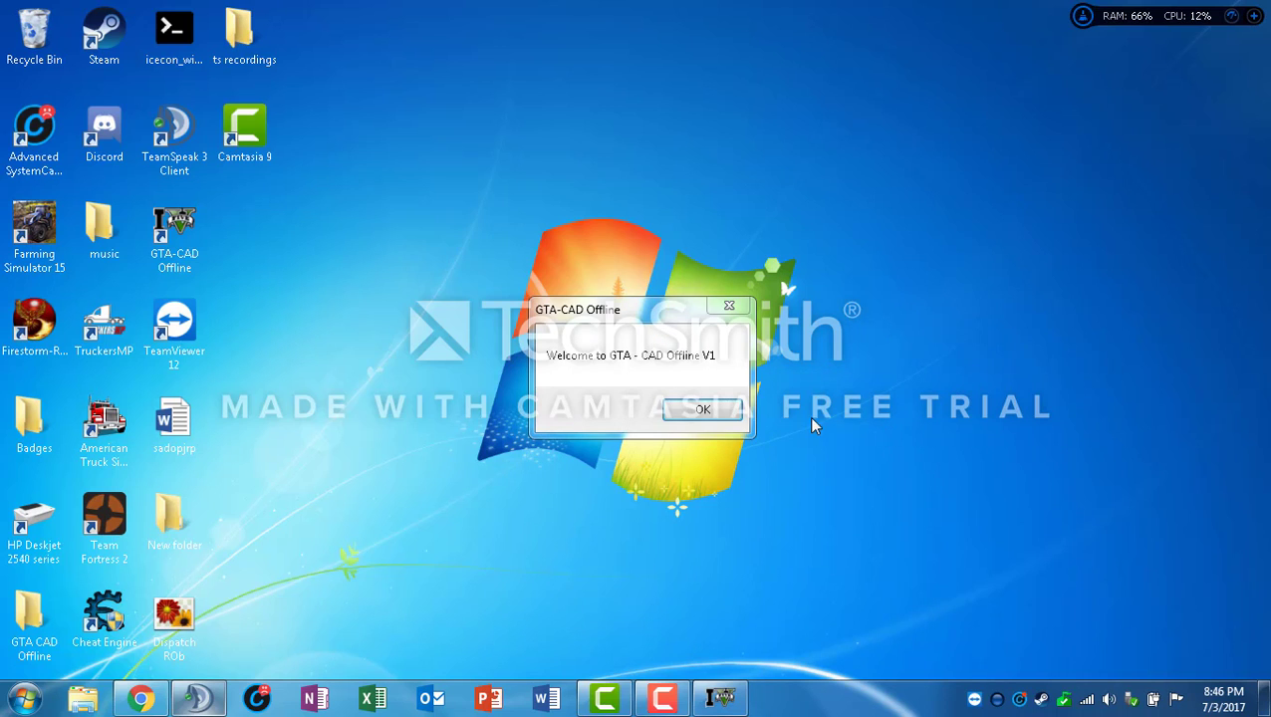
left_click(702, 411)
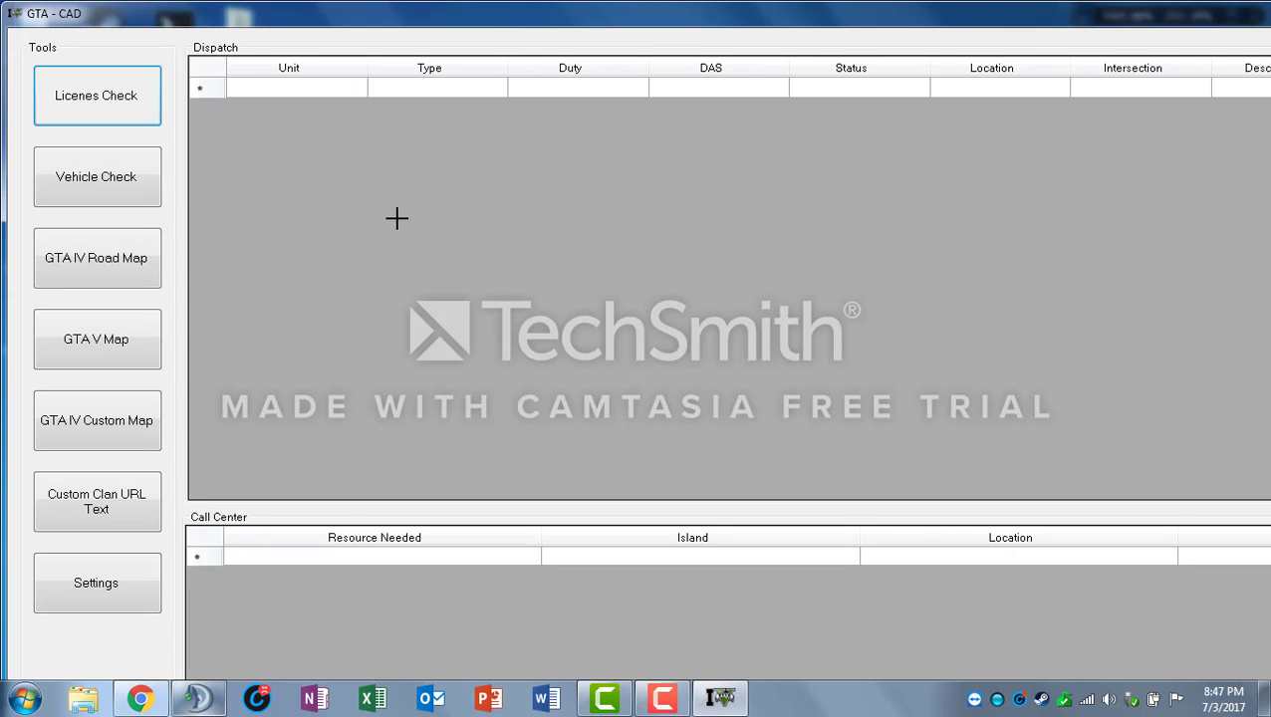
Enter 1C-102 as the unit in the first row of the Dispatch table.
left_click(265, 89)
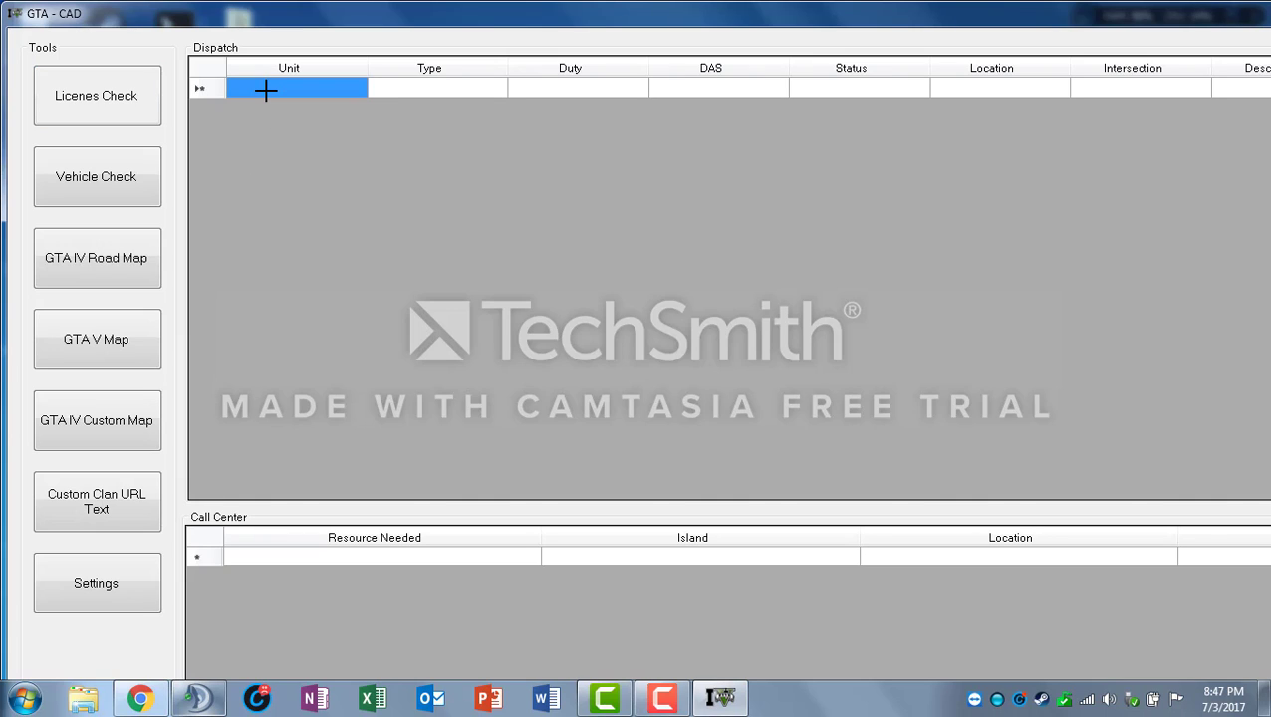
type("10-")
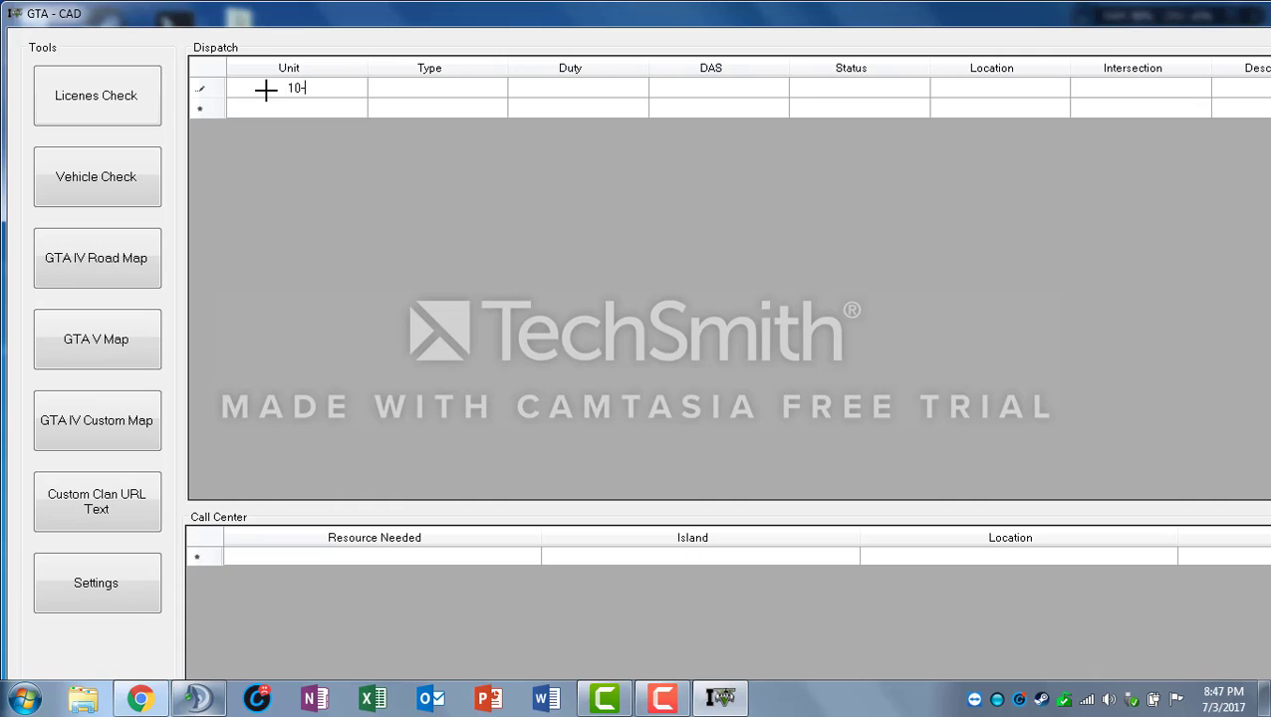
key("BackSpace")
type("c")
key("BackSpace")
type("C-102")
Open a driver's license check beside the tools and enter the driver's first and last name.
left_click(111, 120)
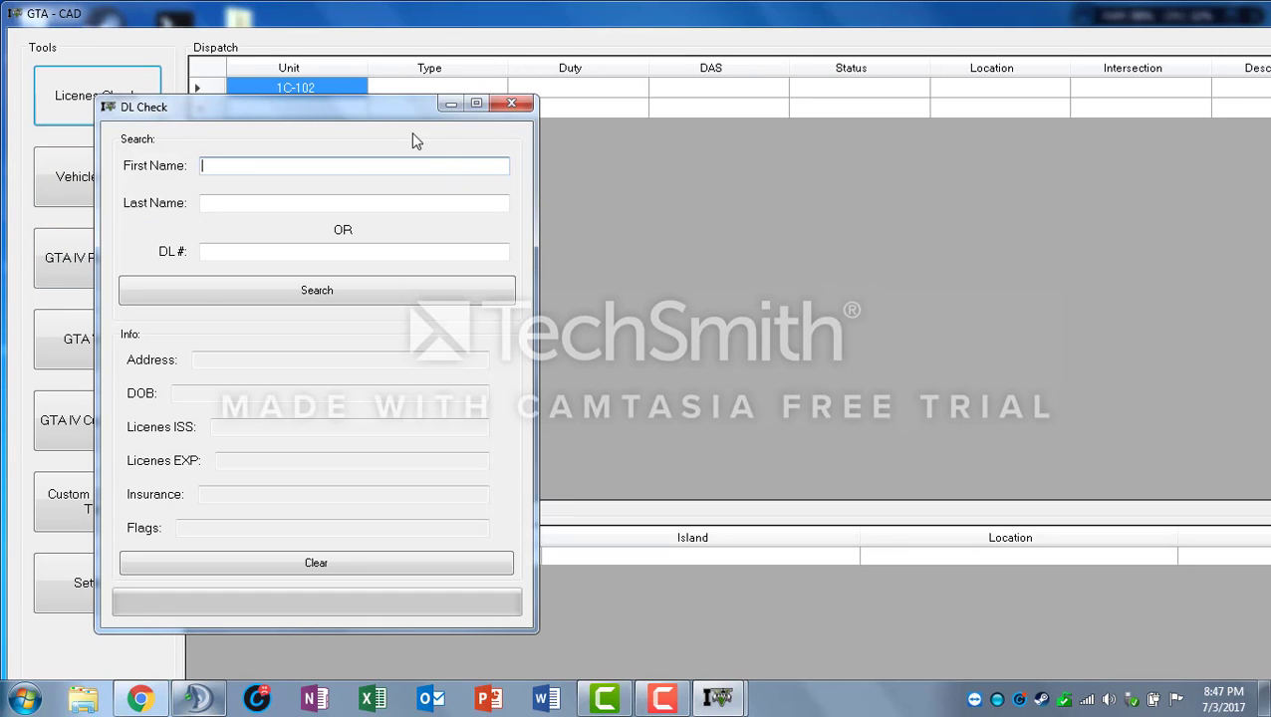
left_click_drag(377, 122, 771, 80)
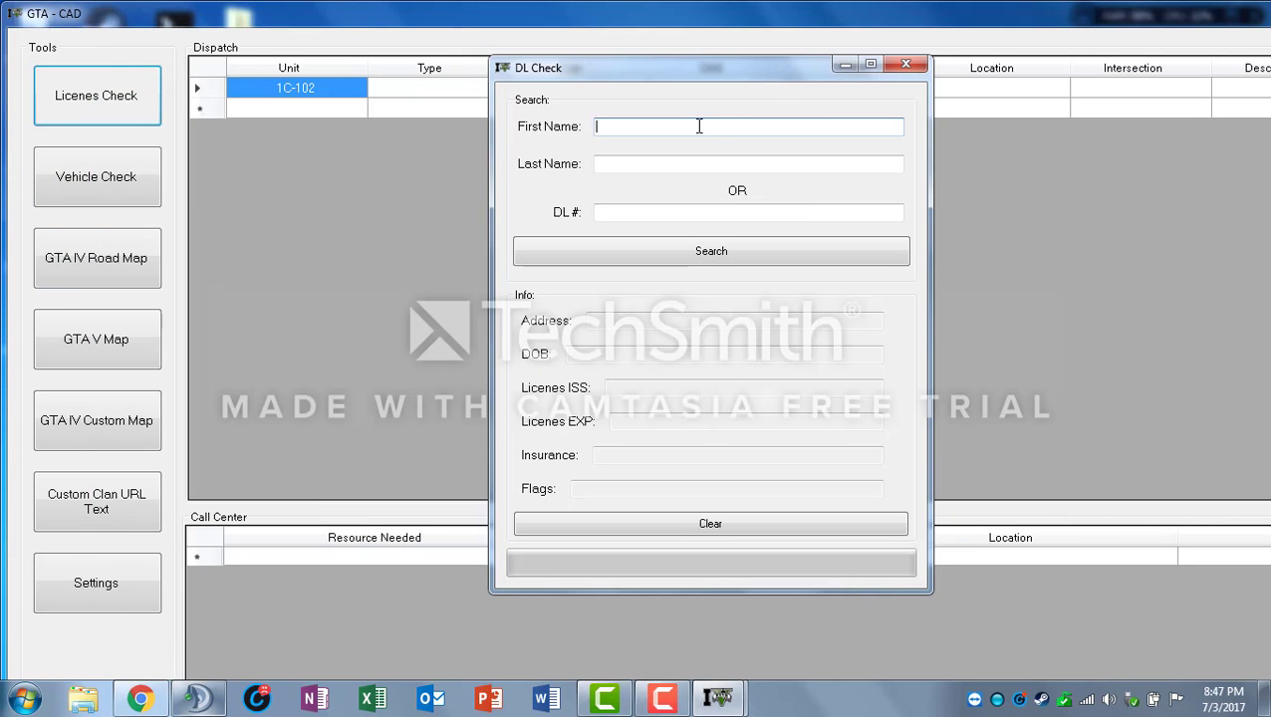
type("bob")
key("BackSpace")
key("BackSpace")
key("BackSpace")
type("Bob")
key("Tab")
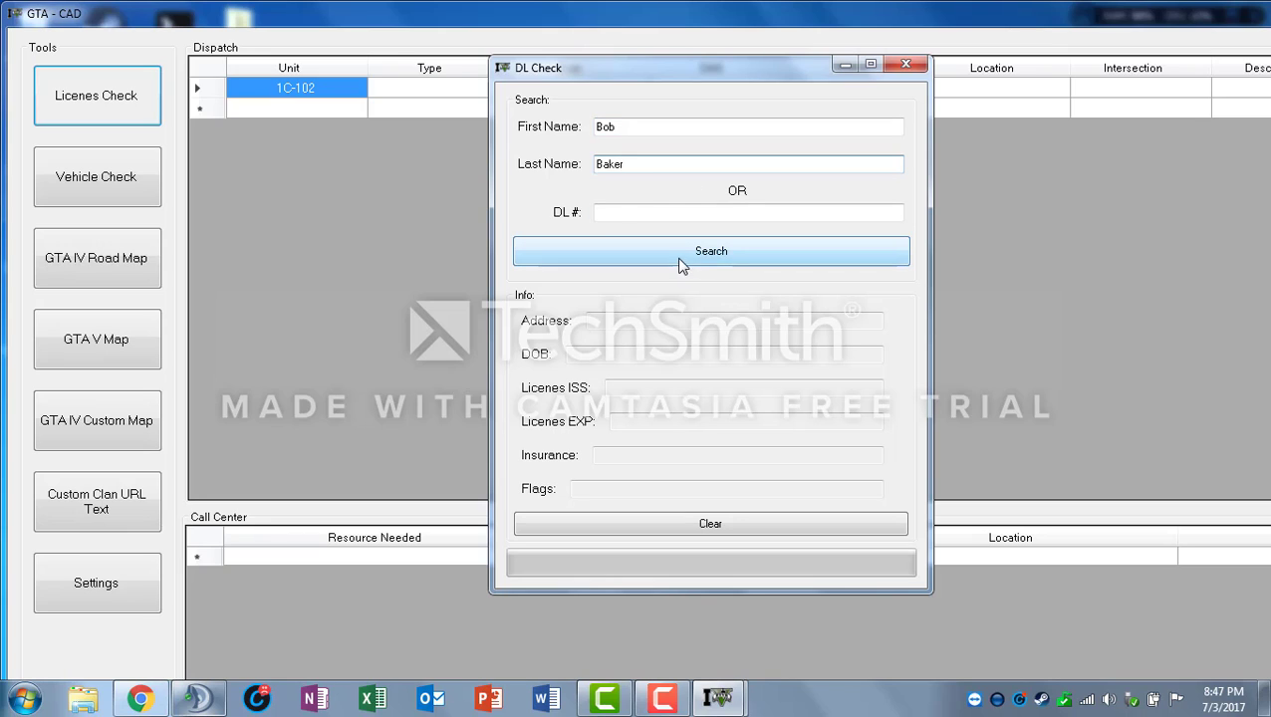
Correct the driver's first name in the DL Check and search for the license record.
left_click(659, 211)
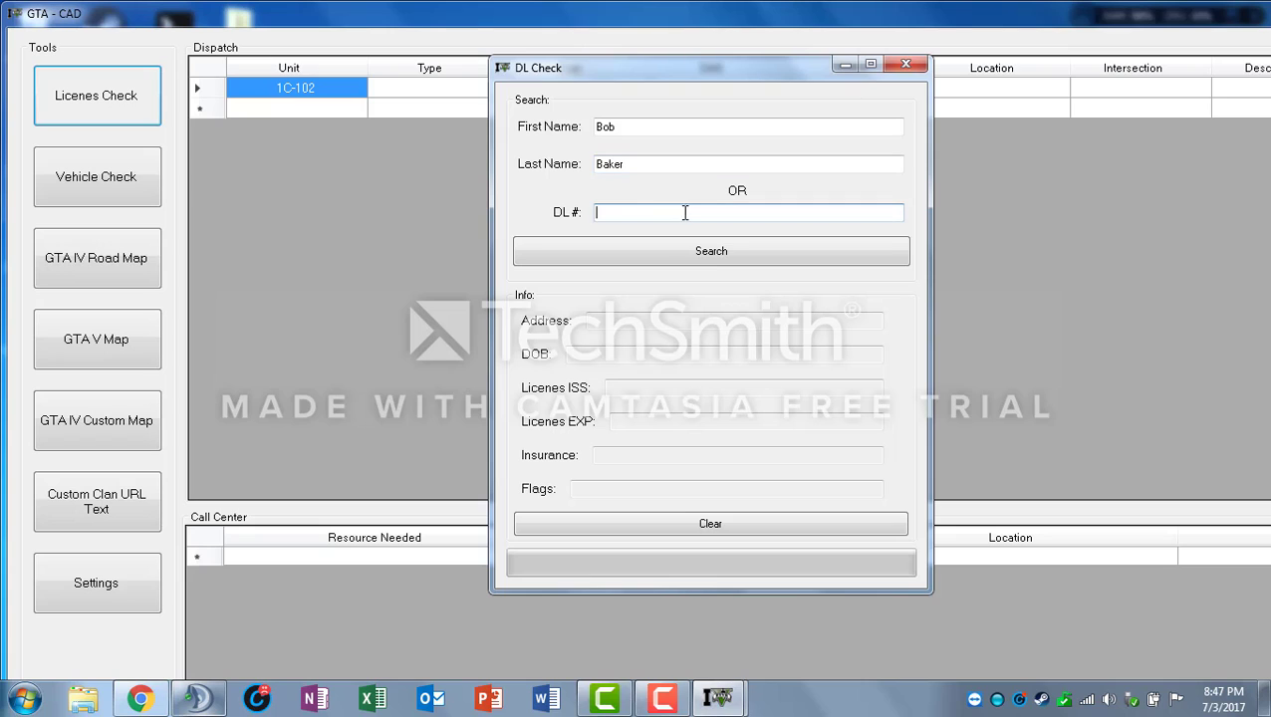
left_click(639, 251)
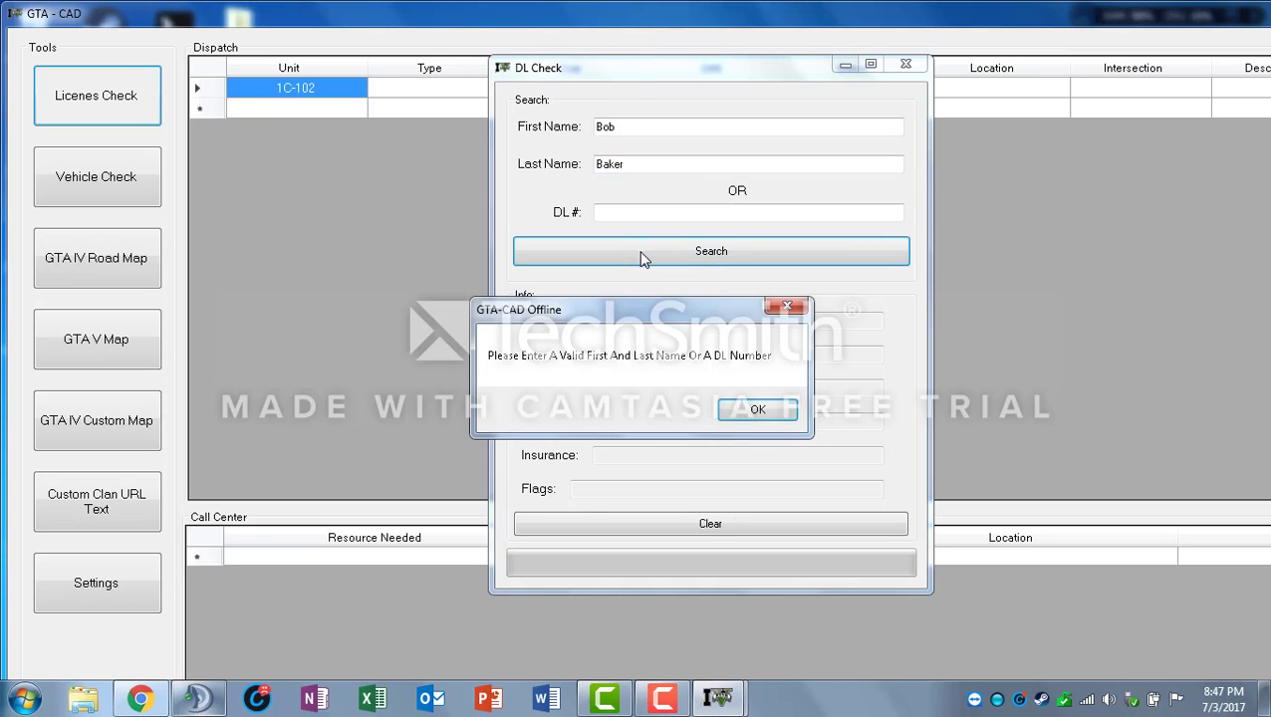
left_click(756, 411)
left_click(631, 126)
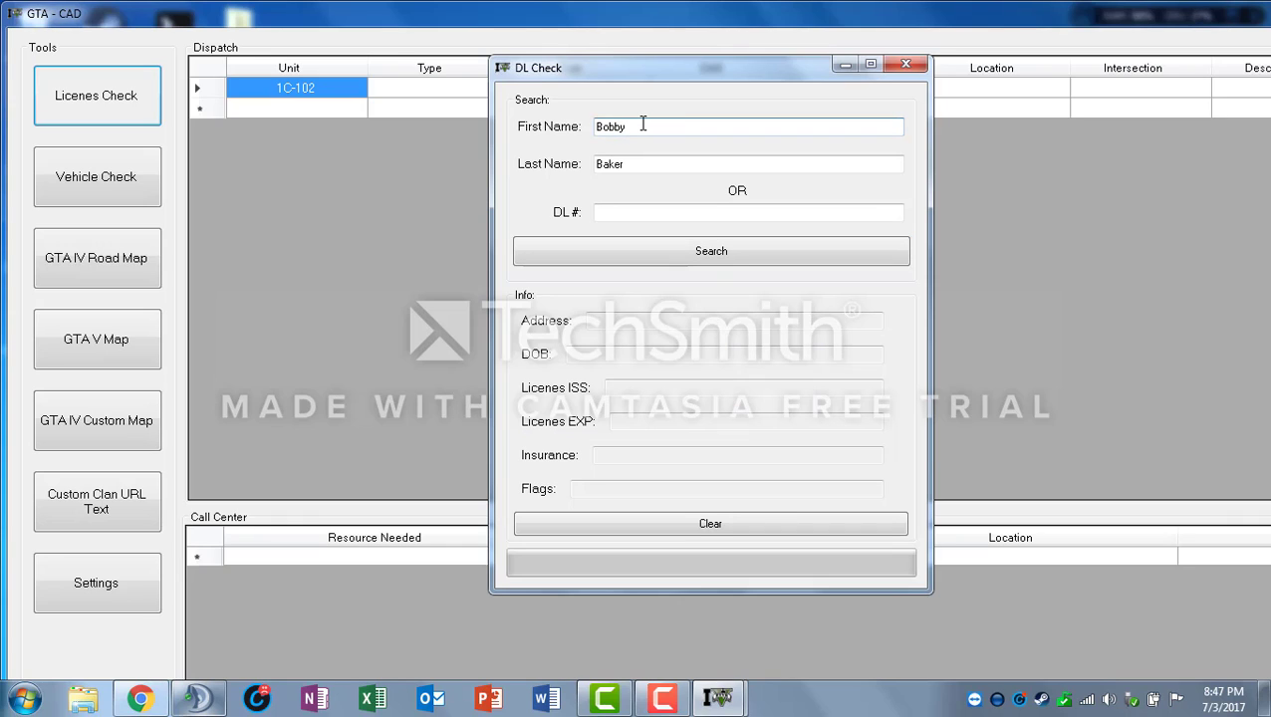
left_click(661, 253)
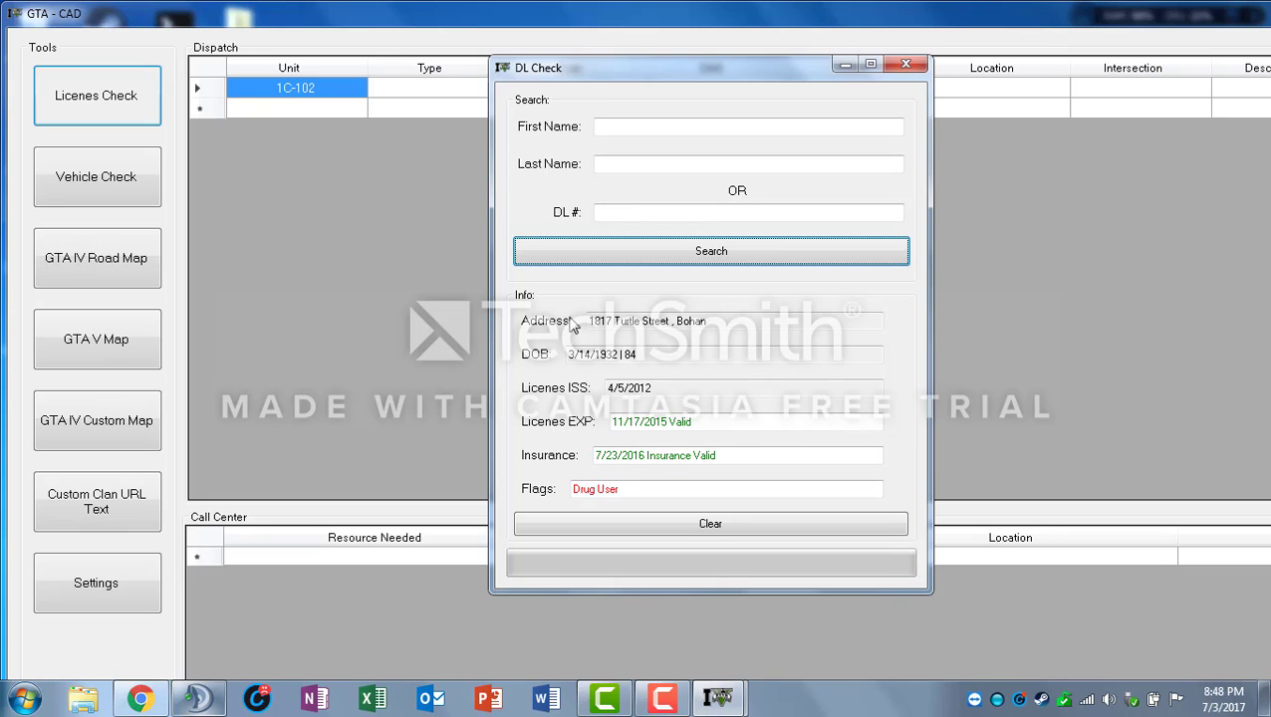
Examine the driver's address, date of birth and license issue date in the DL Check results.
left_click_drag(734, 317, 582, 317)
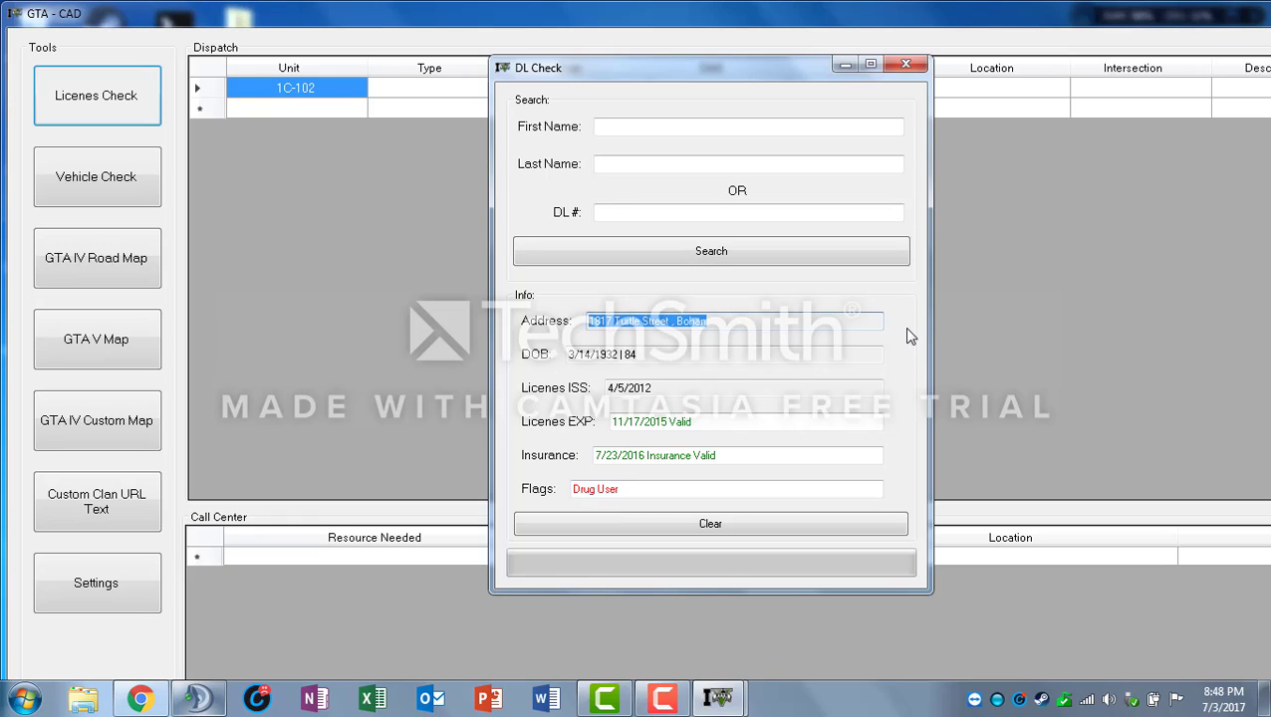
left_click(759, 321)
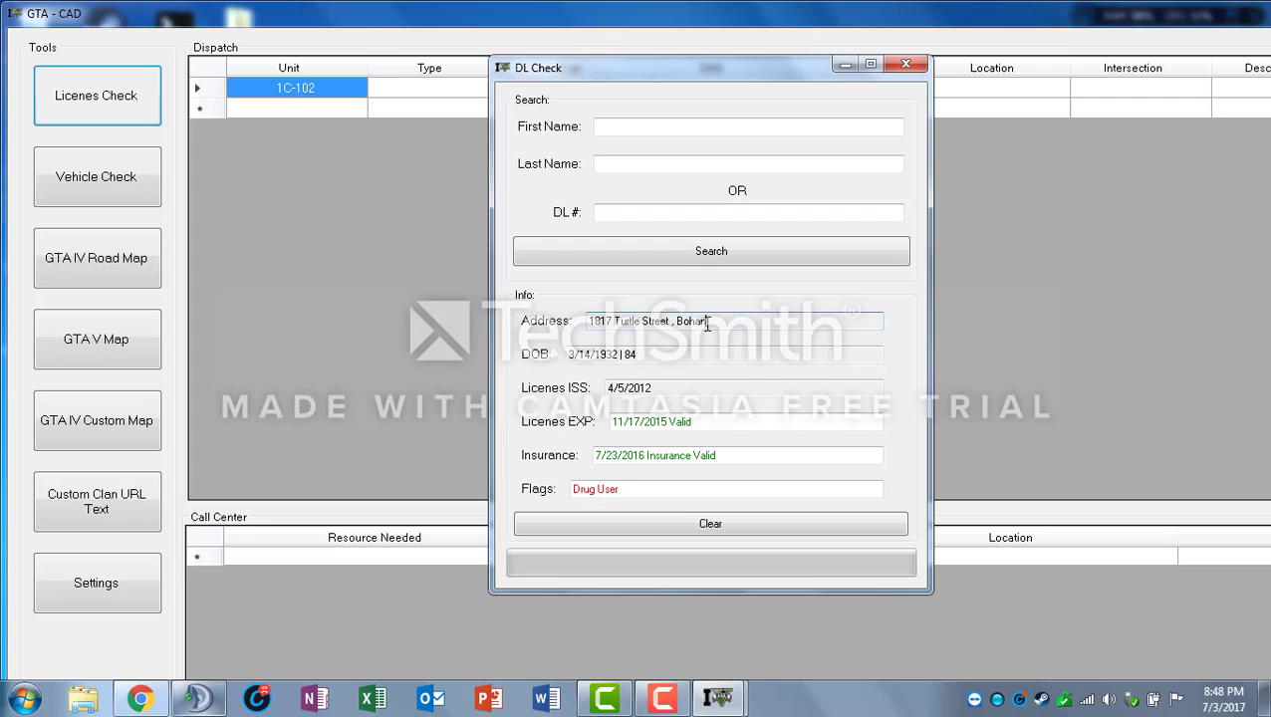
left_click_drag(706, 320, 607, 321)
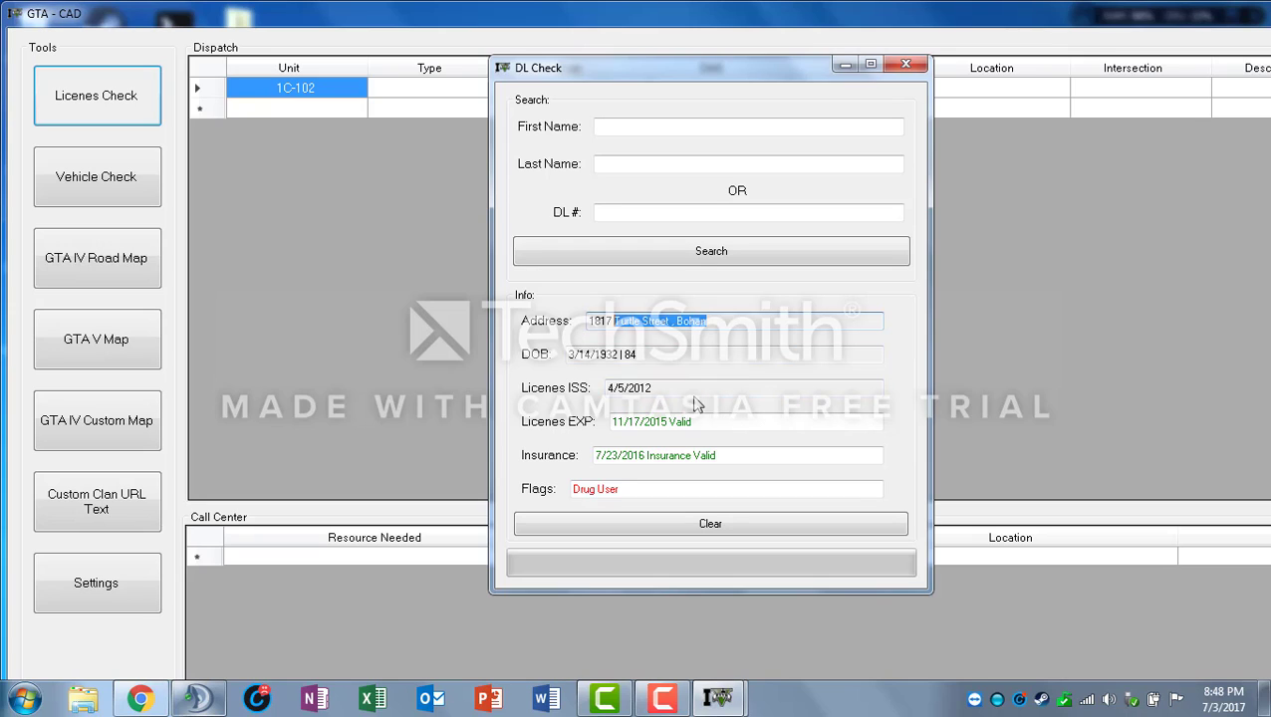
left_click_drag(668, 355, 521, 339)
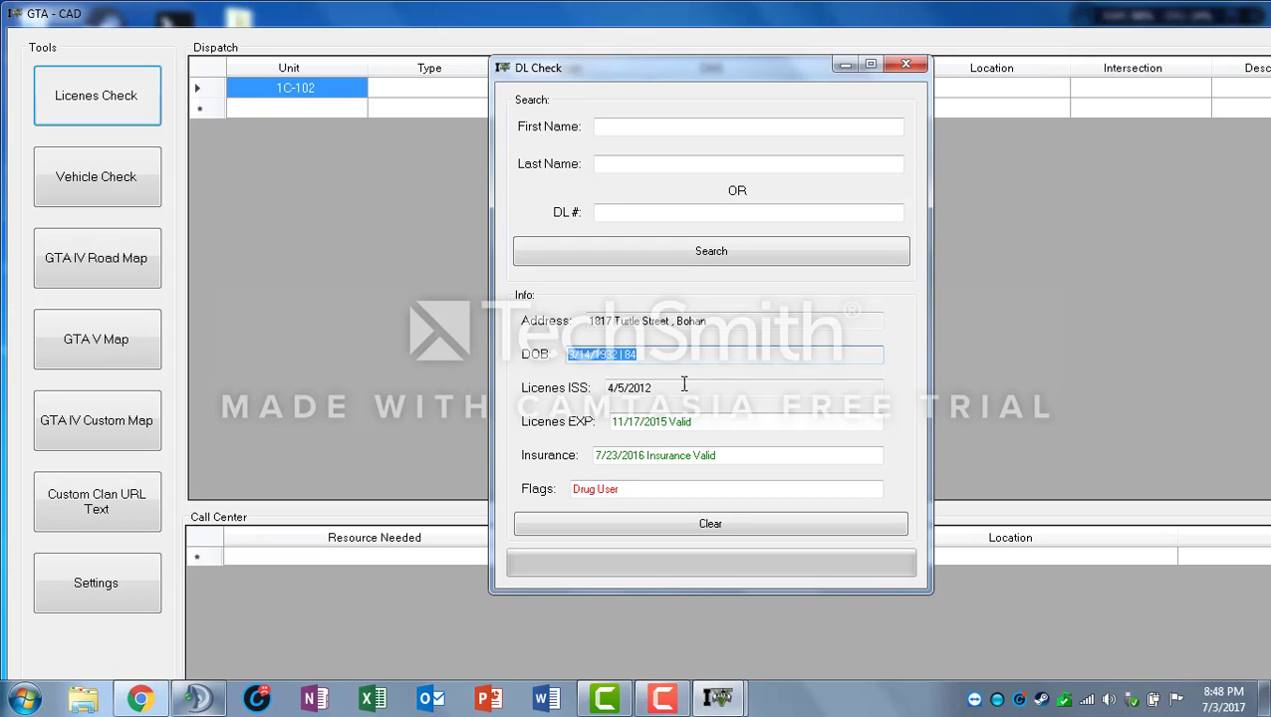
left_click_drag(694, 386, 574, 393)
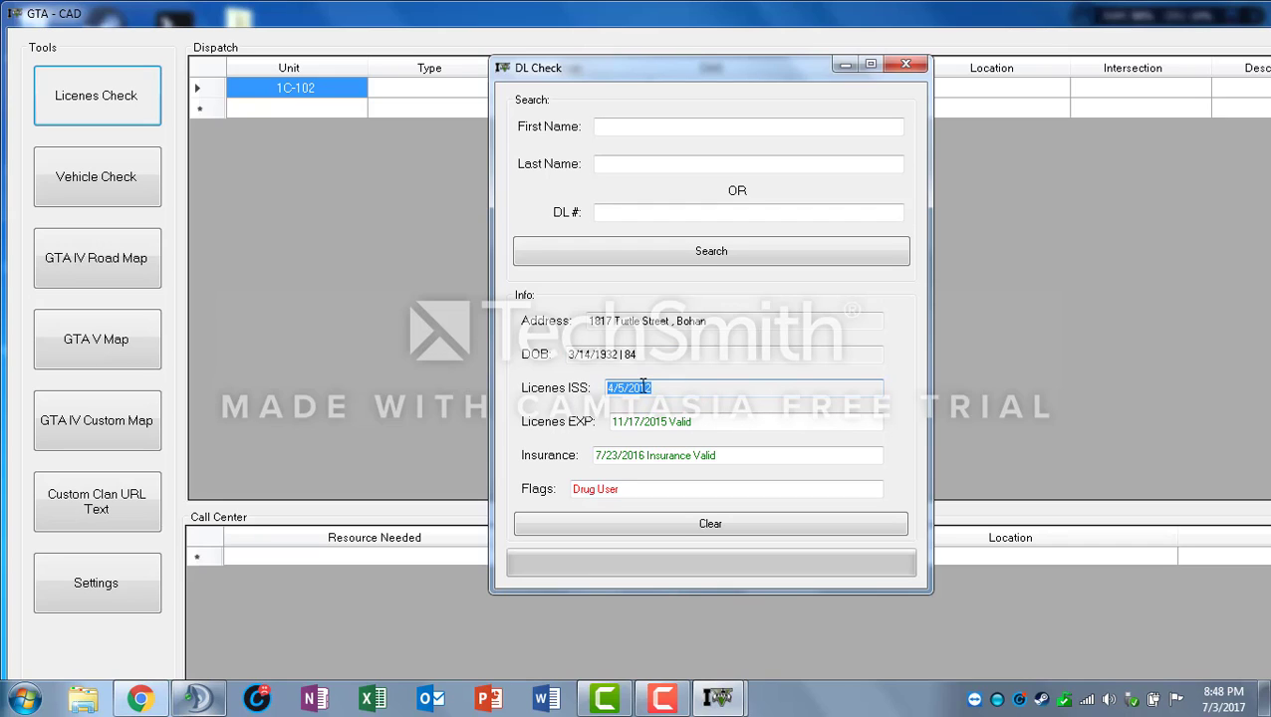
left_click(649, 387)
left_click_drag(676, 391, 578, 392)
left_click(788, 388)
Examine the license expiration, insurance status and flags in the DL Check results.
left_click_drag(747, 426, 545, 423)
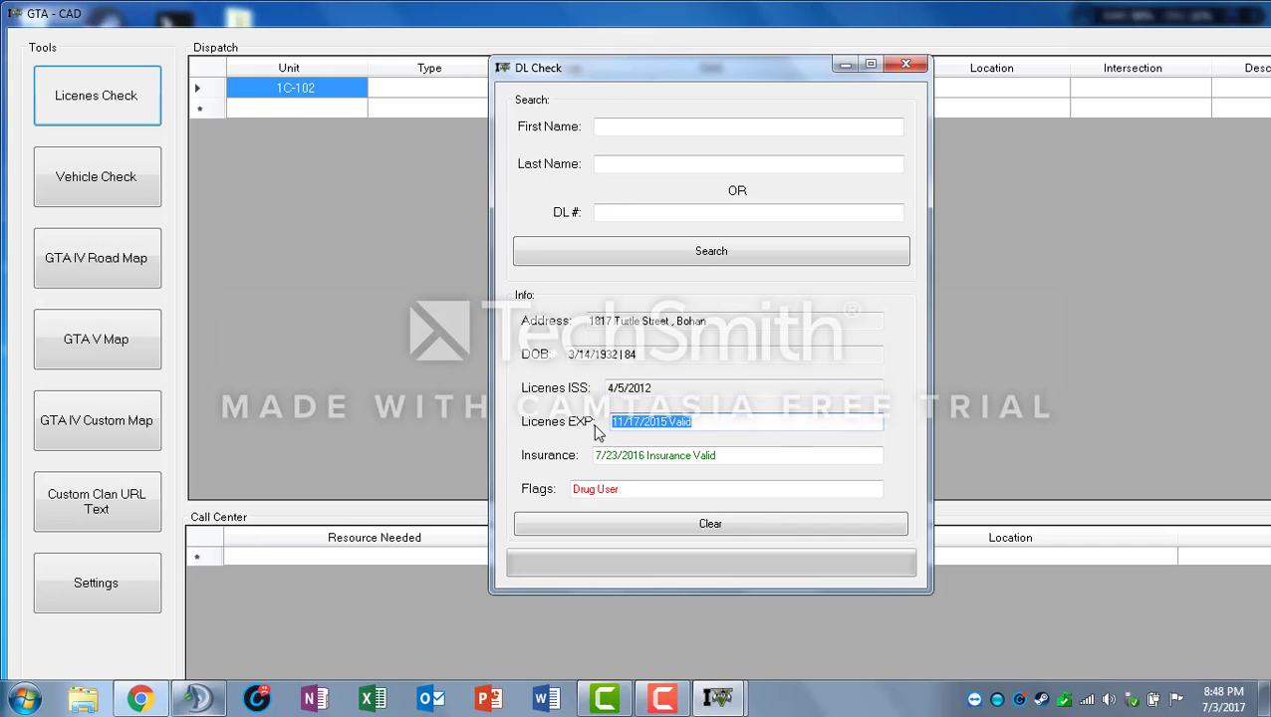
left_click(667, 423)
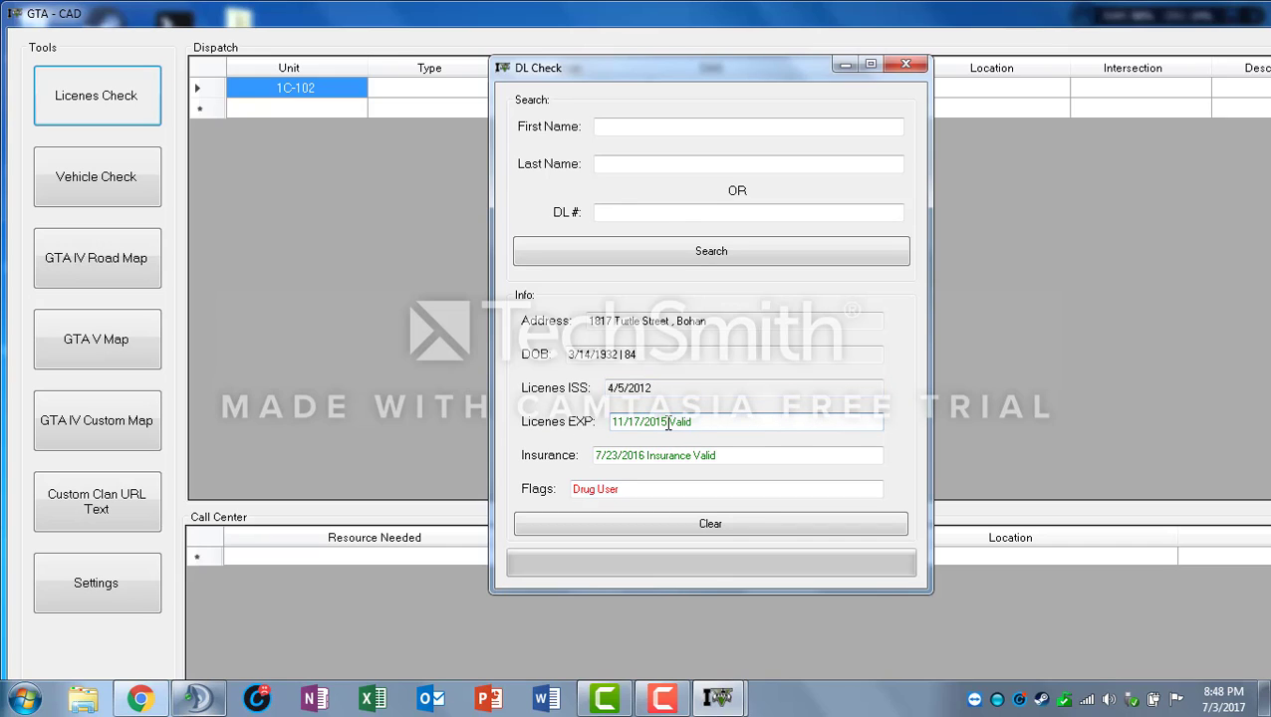
left_click_drag(667, 424, 655, 422)
left_click(779, 422)
left_click_drag(773, 457, 634, 454)
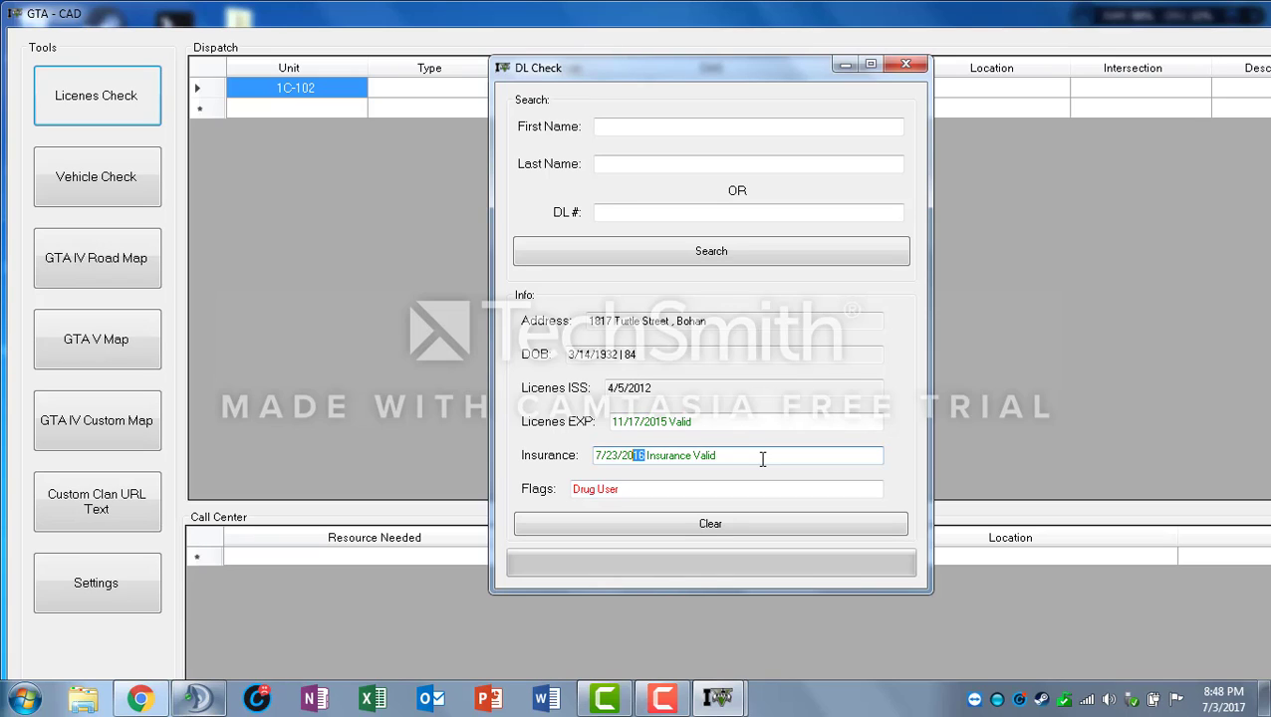
left_click_drag(763, 459, 584, 461)
left_click(821, 461)
left_click_drag(665, 459, 822, 464)
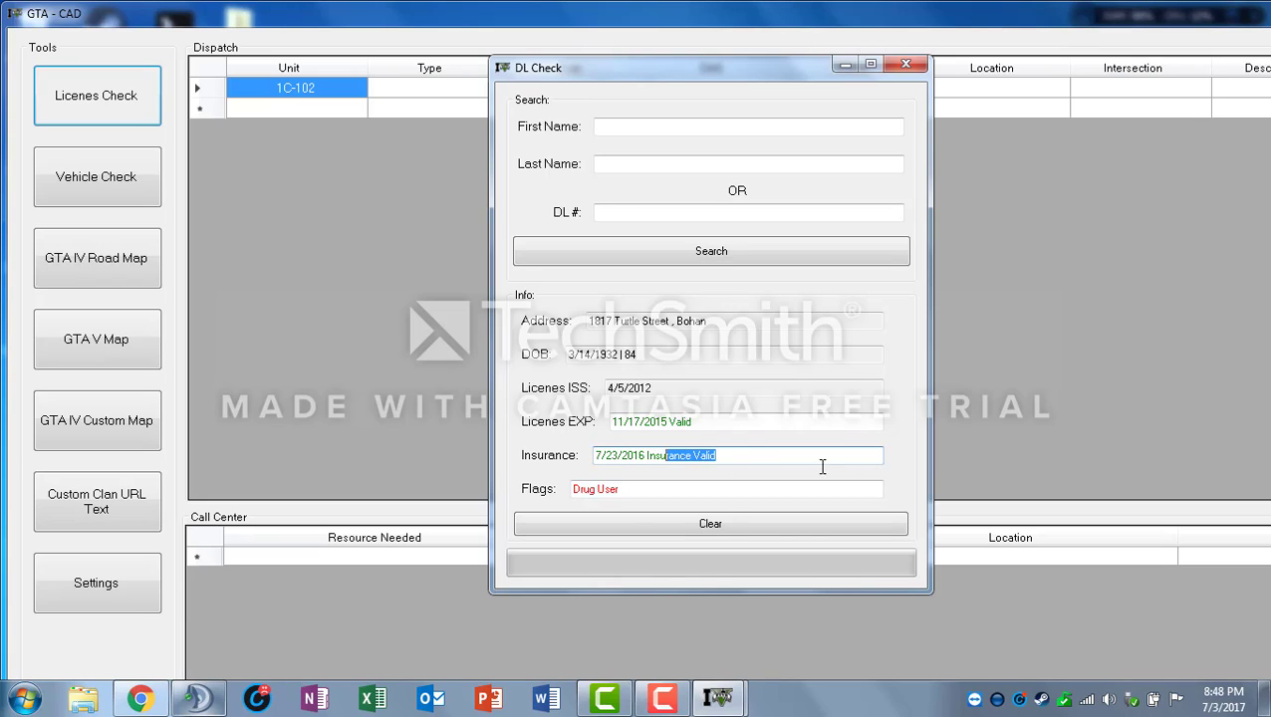
left_click(868, 462)
left_click_drag(634, 492, 528, 510)
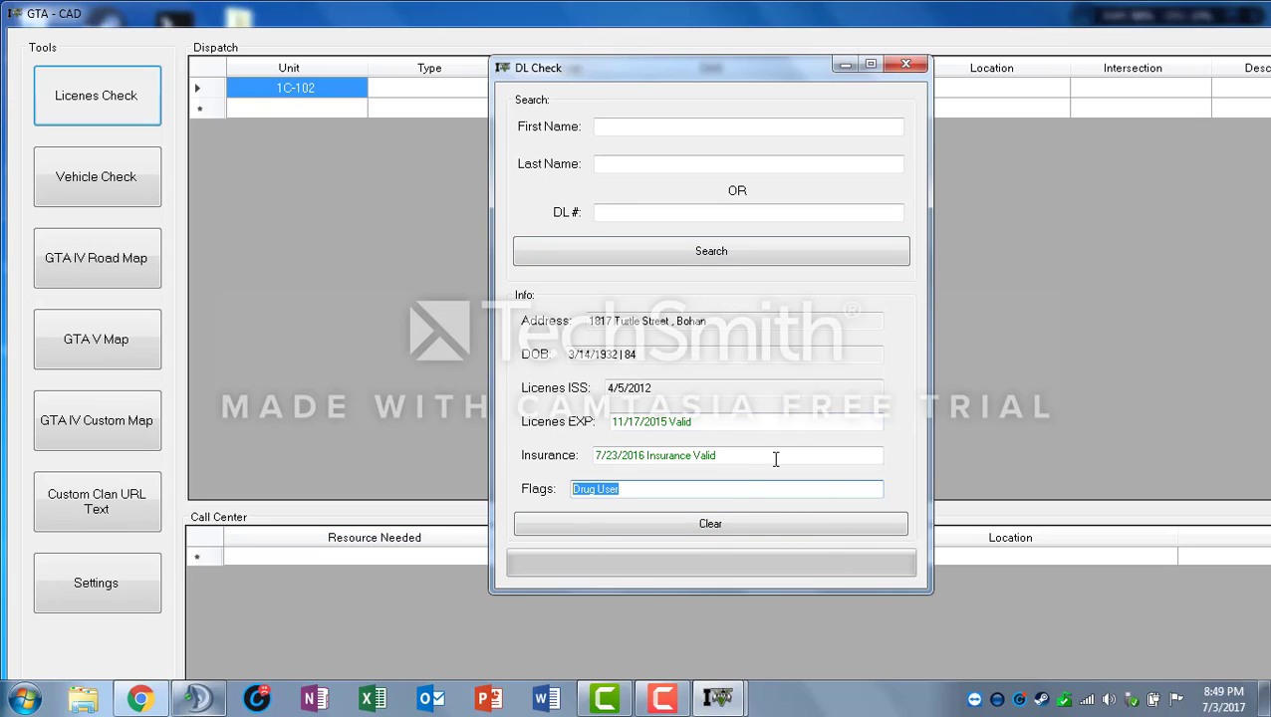
left_click(593, 492)
Minimize the DL Check, run a Vehicle Check on plate 589abc and examine the registered owner.
left_click(845, 68)
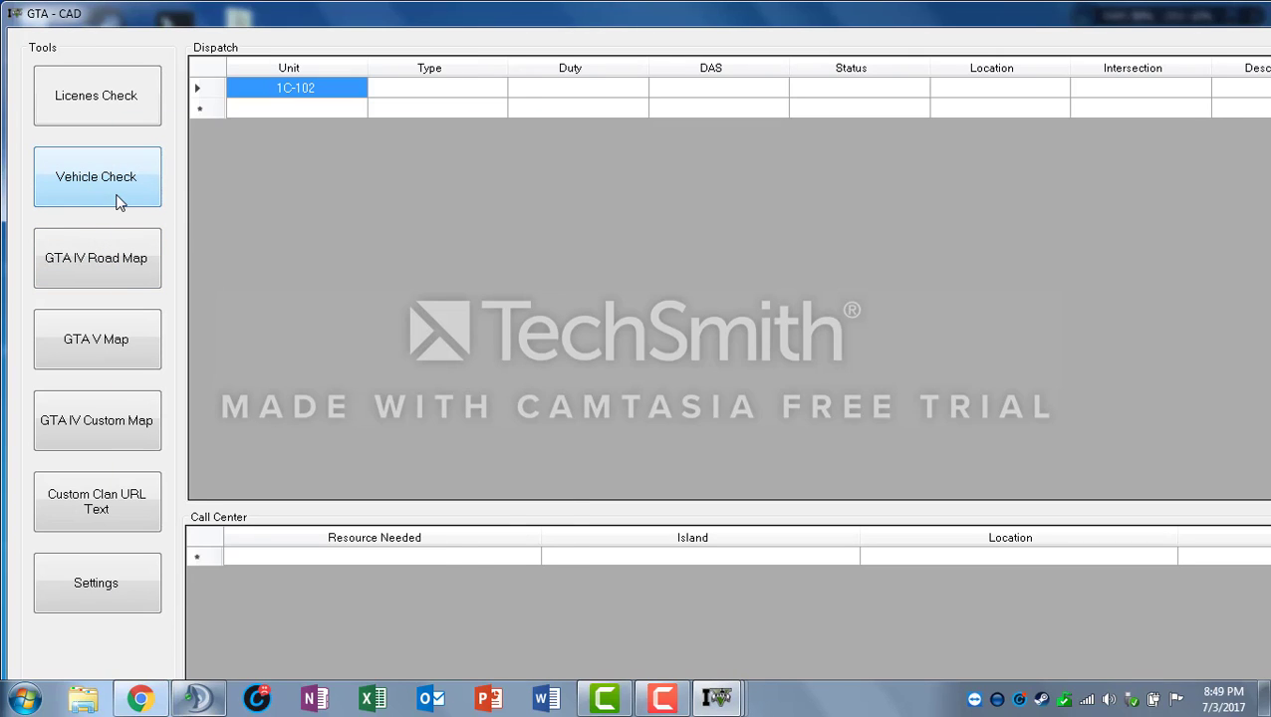
mouse_move(739, 703)
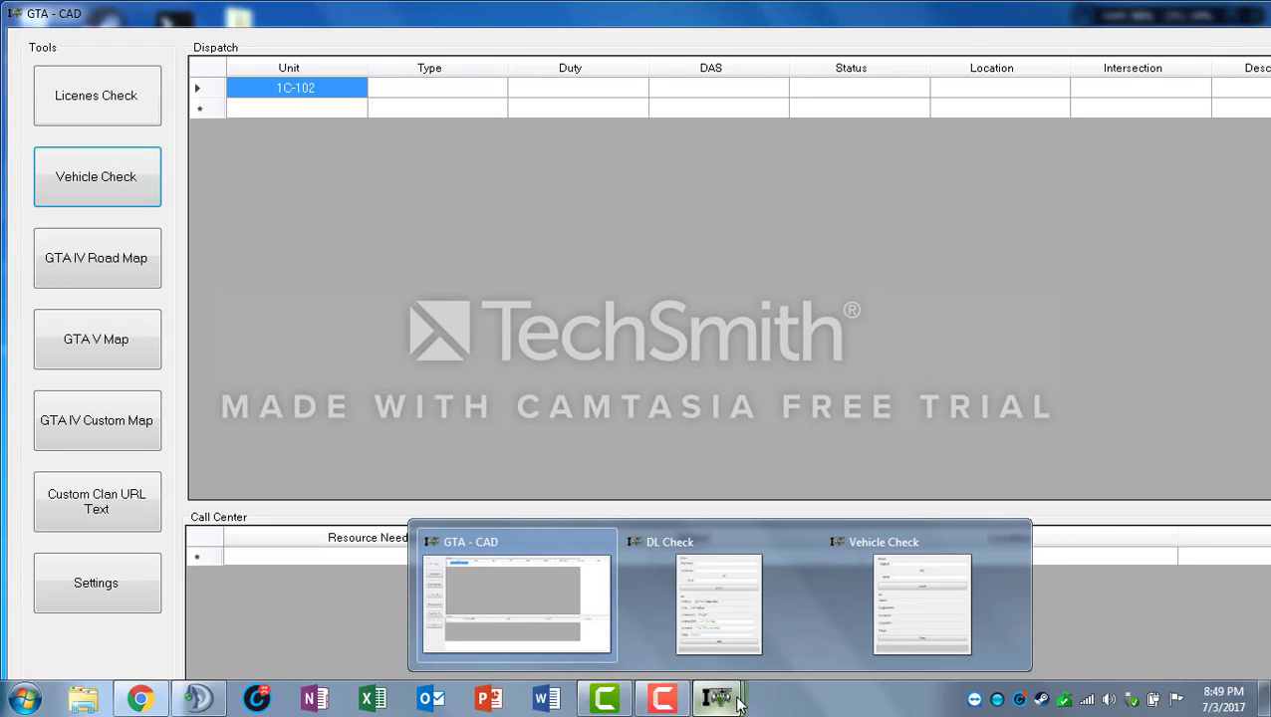
left_click(920, 598)
left_click_drag(284, 133, 707, 124)
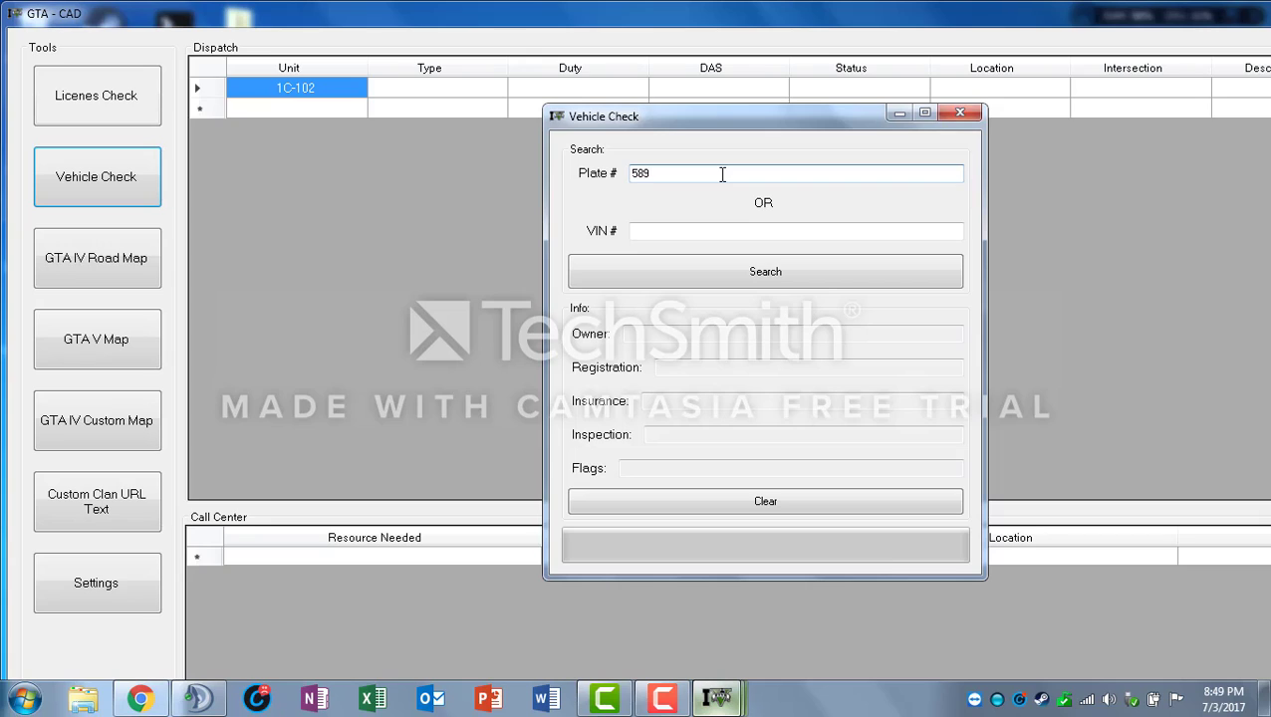
type("abc")
left_click(769, 266)
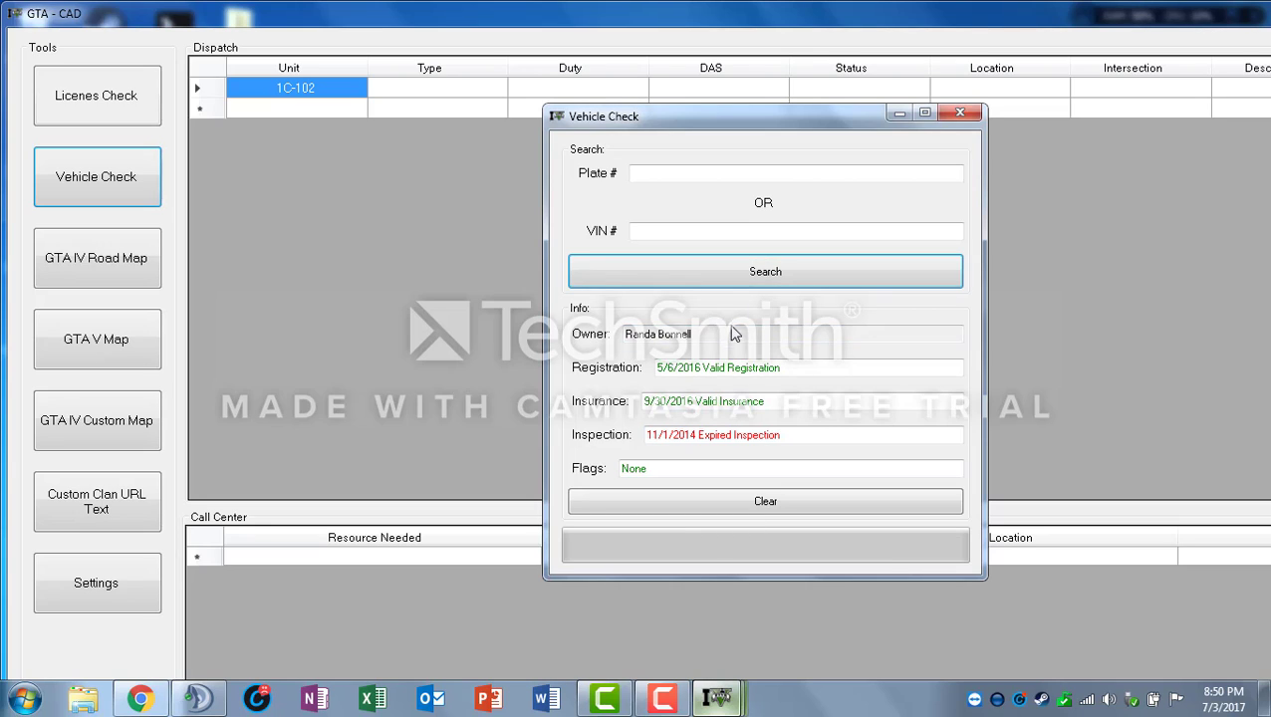
left_click_drag(724, 334, 577, 336)
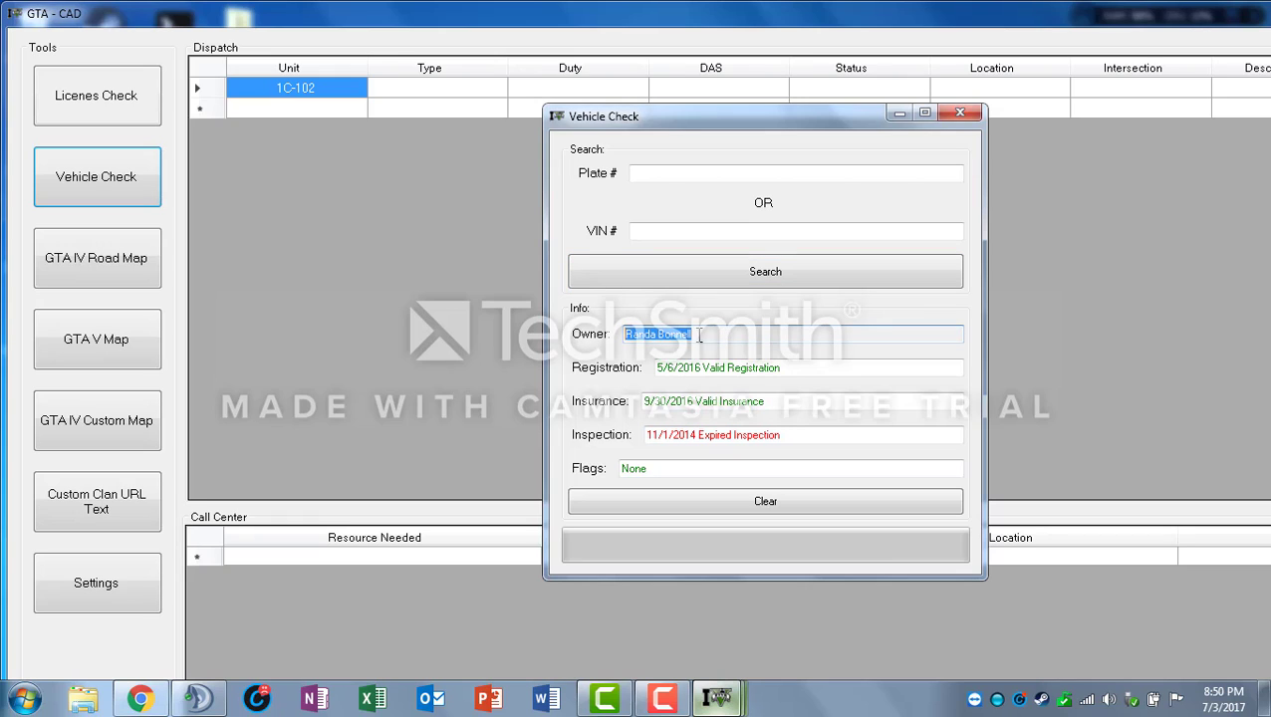
left_click_drag(690, 334, 565, 331)
left_click(812, 337)
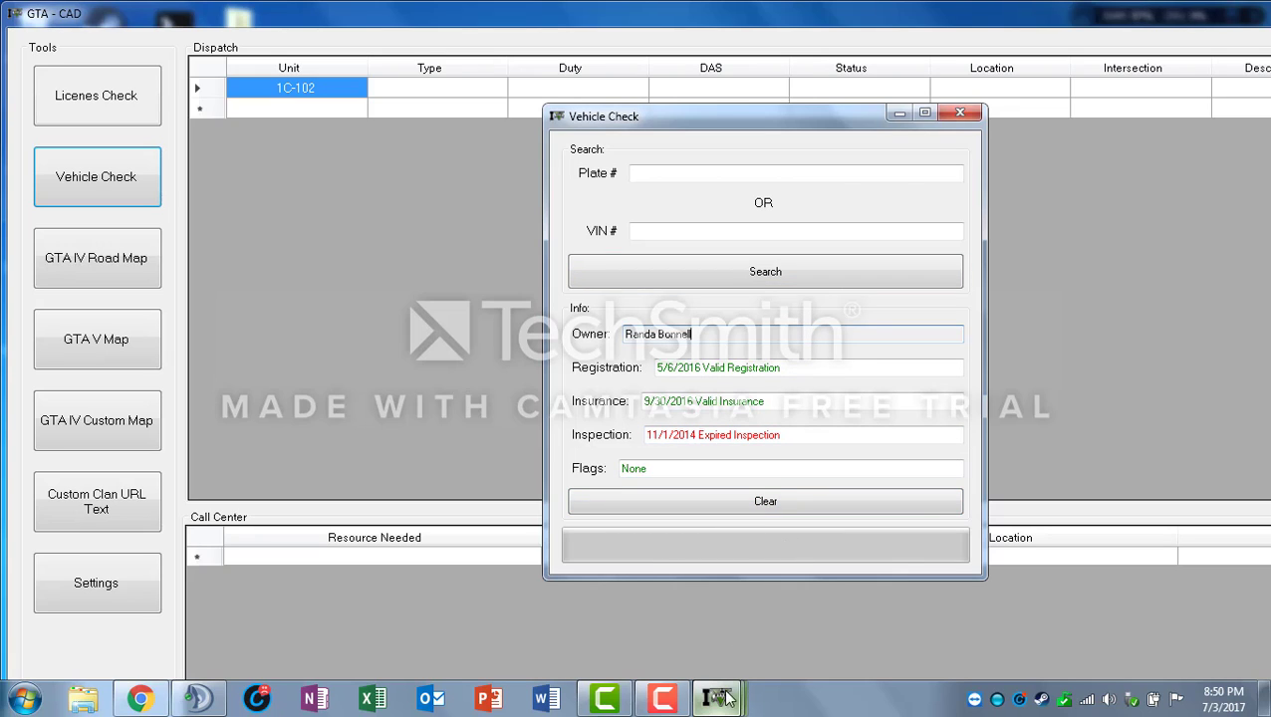
mouse_move(723, 698)
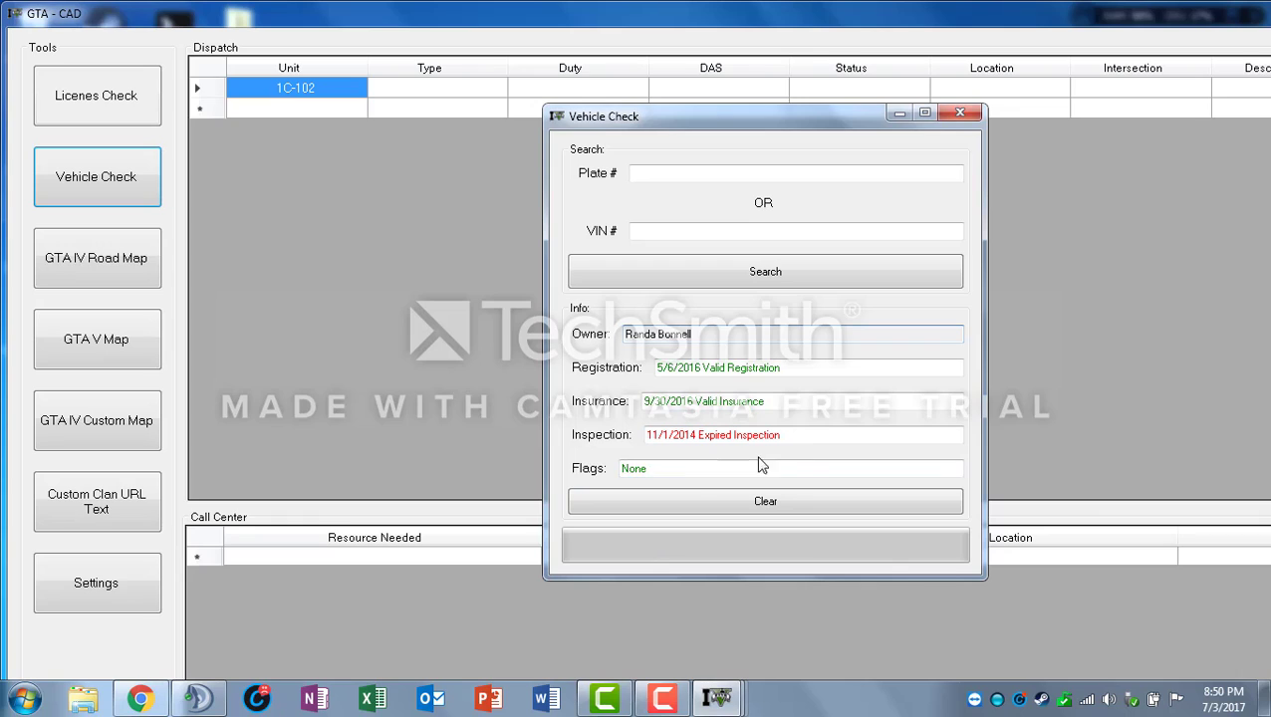
Examine the inspection status in the Vehicle Check results and minimize the window.
left_click_drag(807, 436, 603, 434)
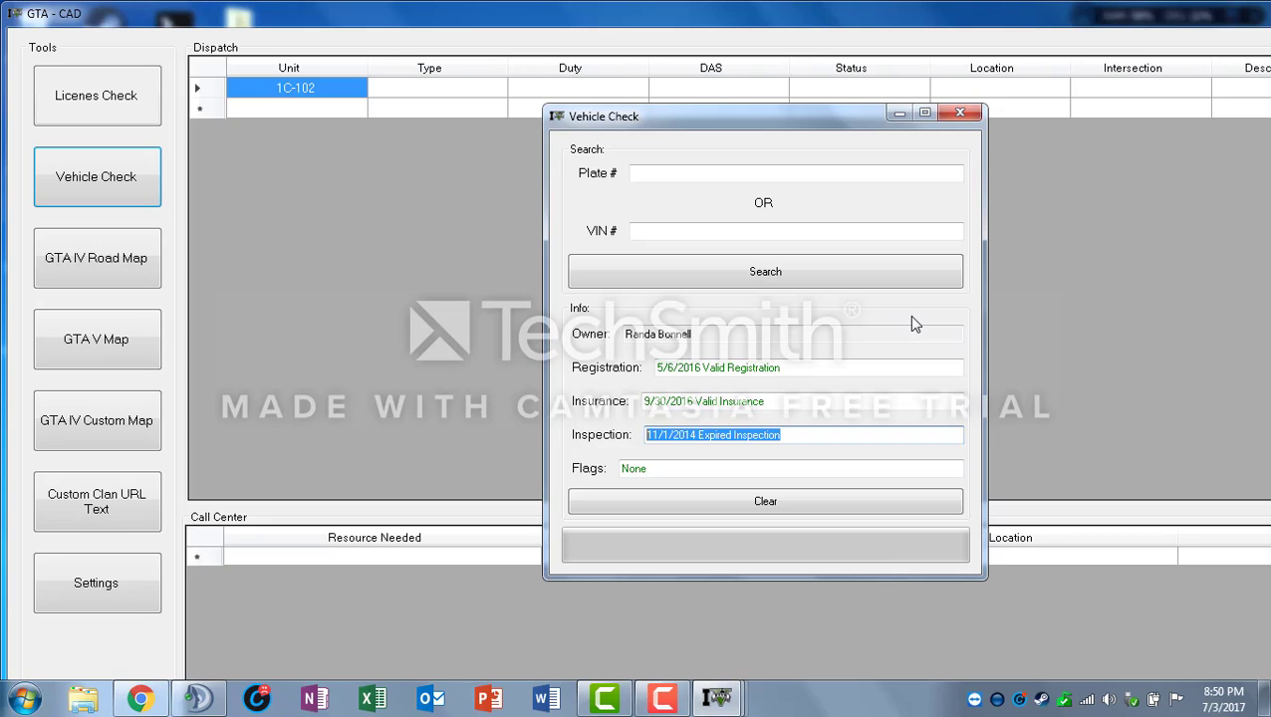
left_click(827, 438)
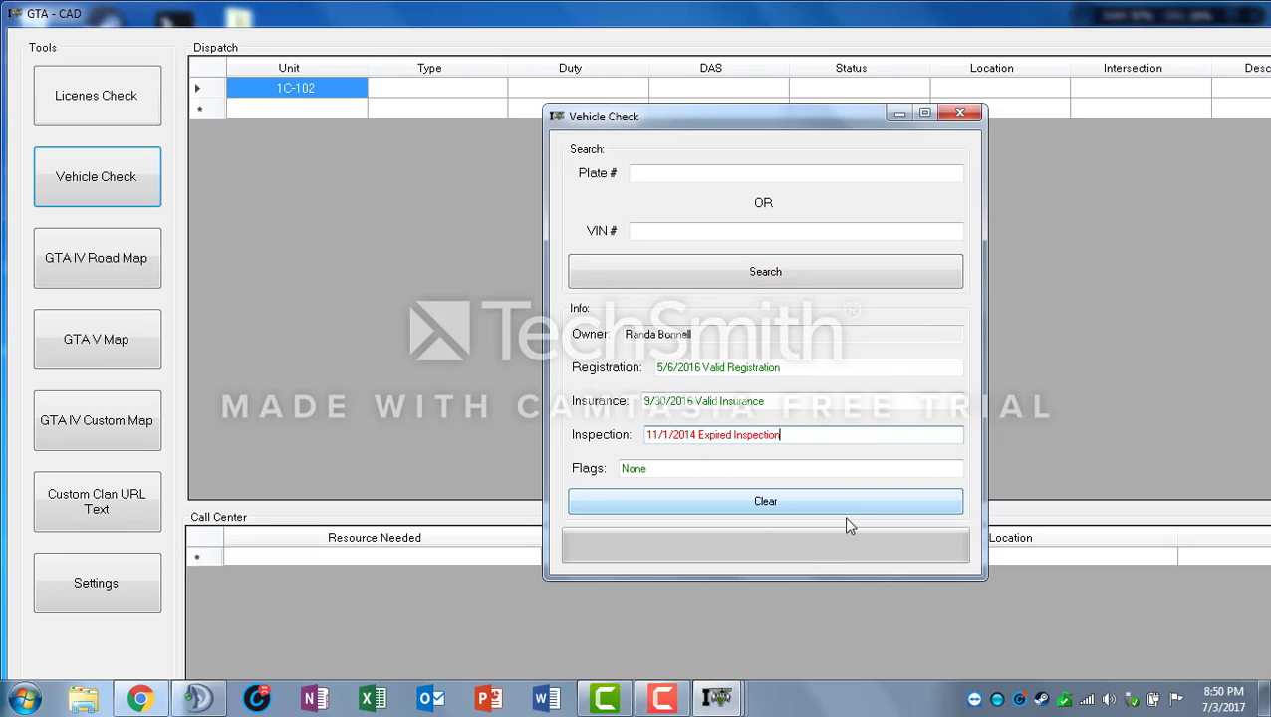
left_click(896, 115)
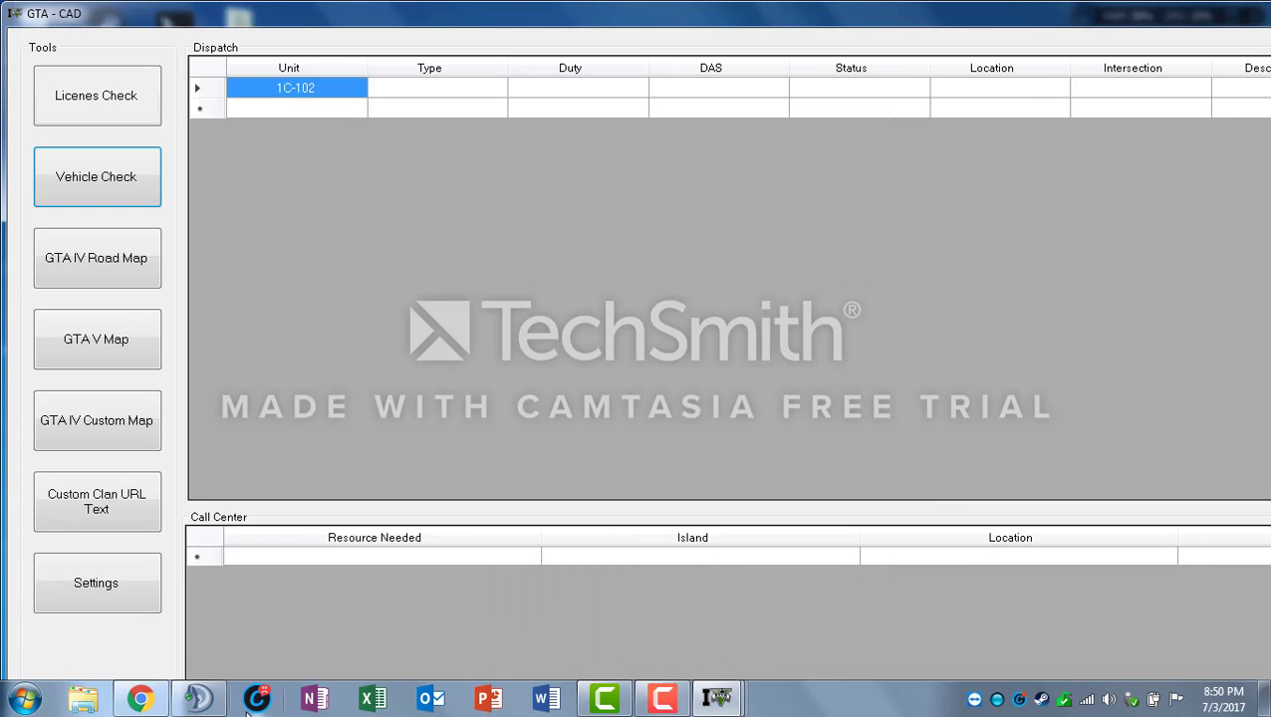
Switch to the SADOPJ CAD spreadsheet in Chrome and set unit 1D-102's status to 10-6 (Busy).
mouse_move(215, 703)
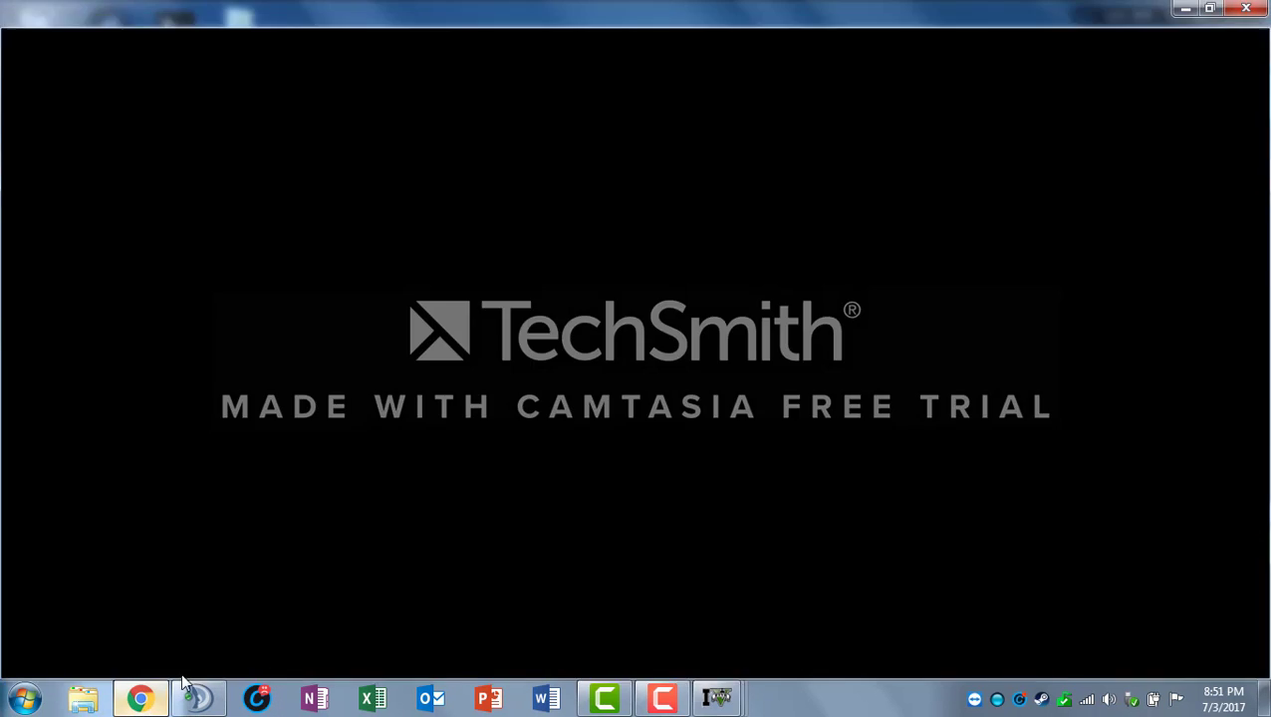
left_click(139, 700)
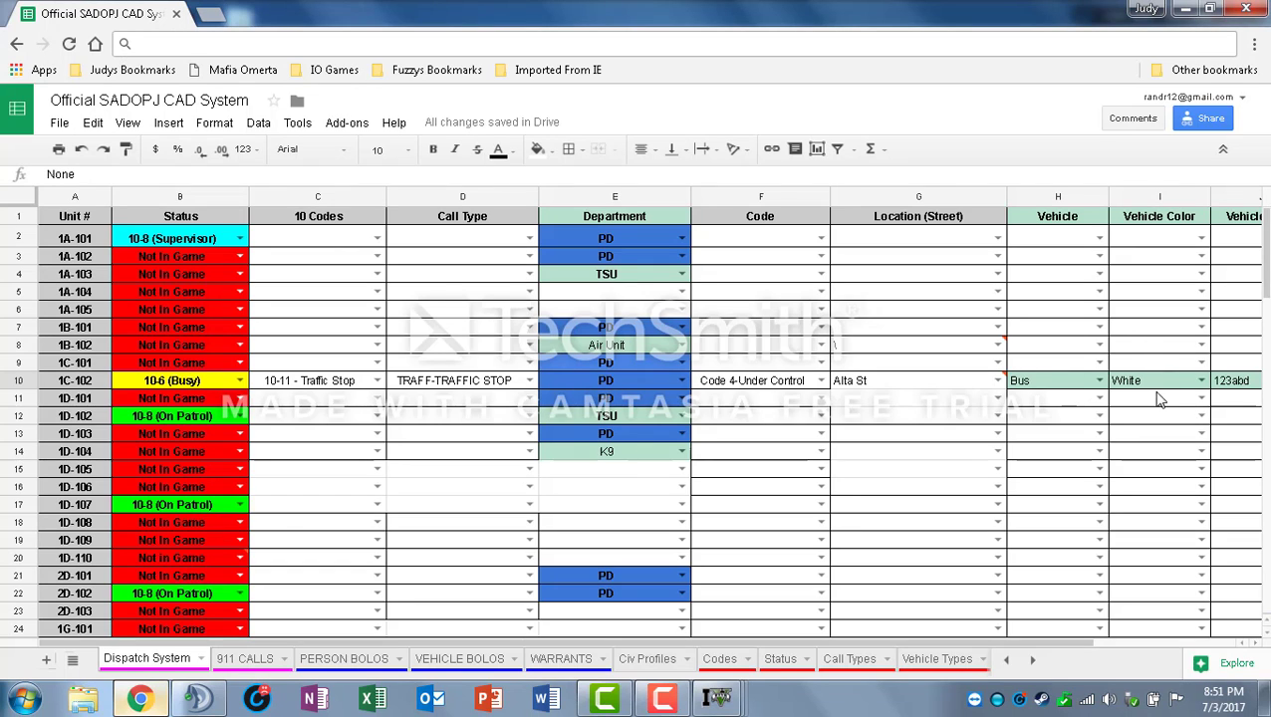
scroll(1156, 397, "down", 3)
scroll(1156, 405, "up", 3)
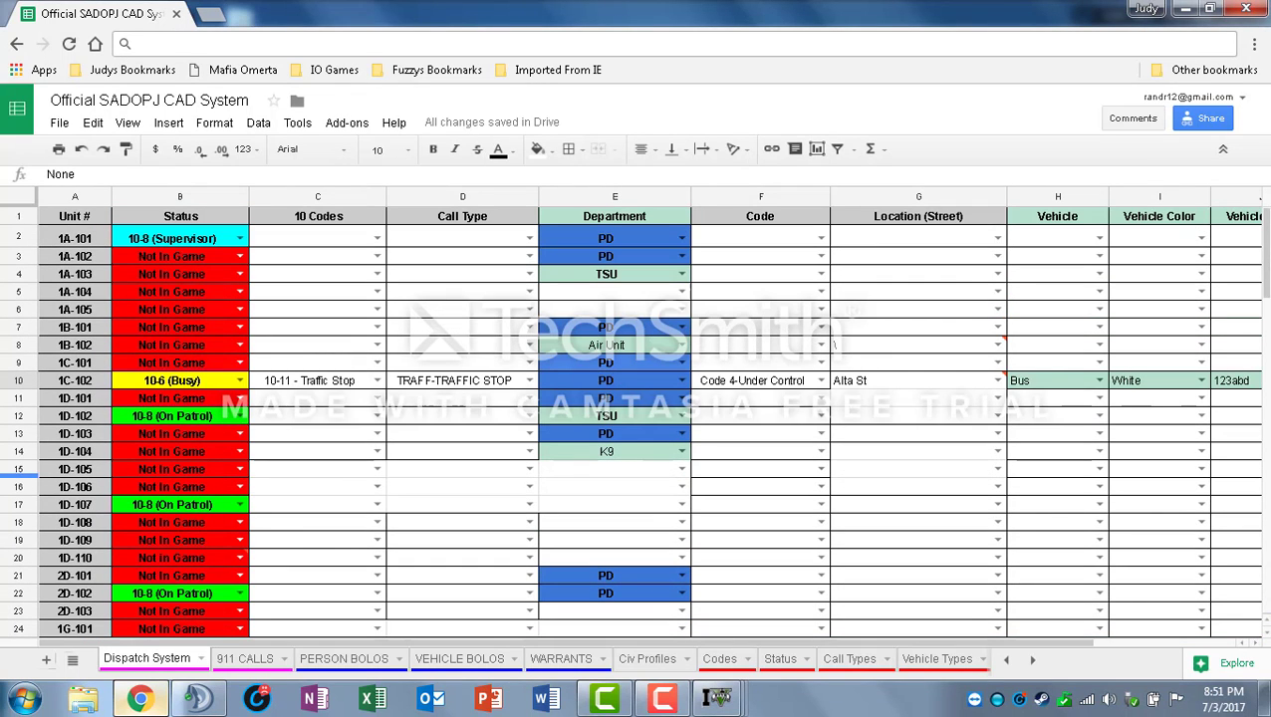
scroll(100, 438, "down", 2)
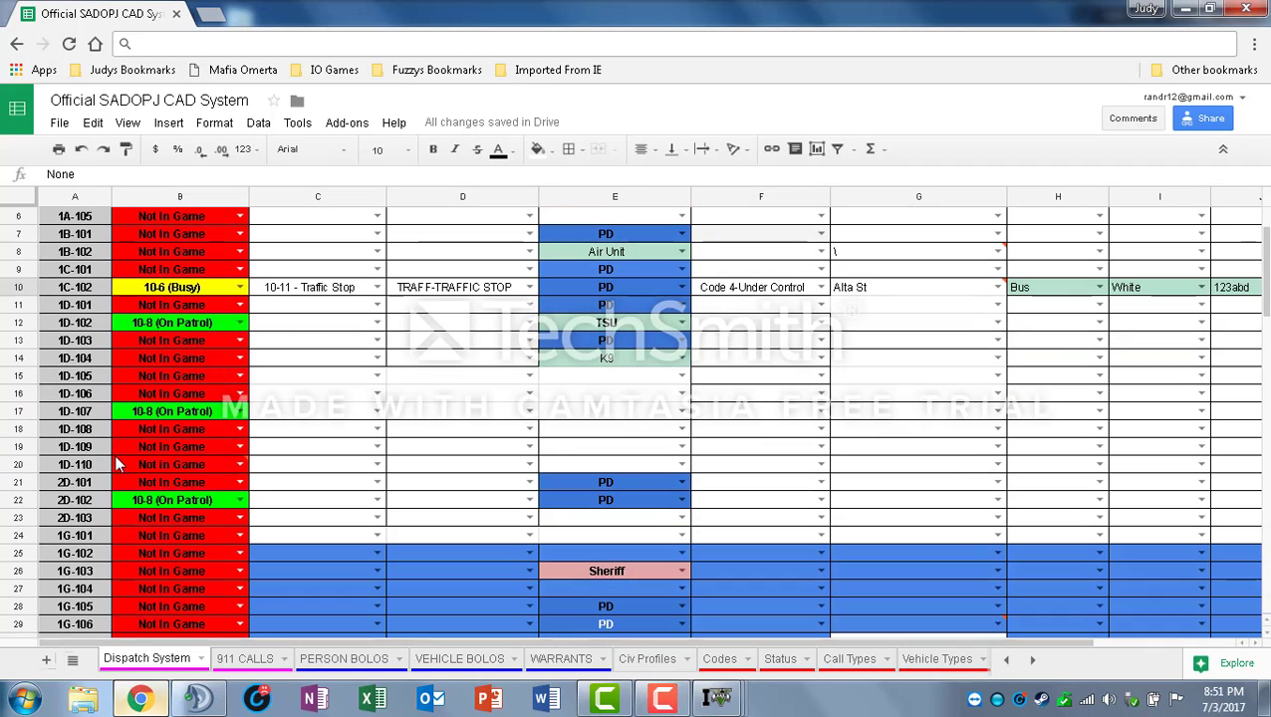
scroll(151, 344, "up", 2)
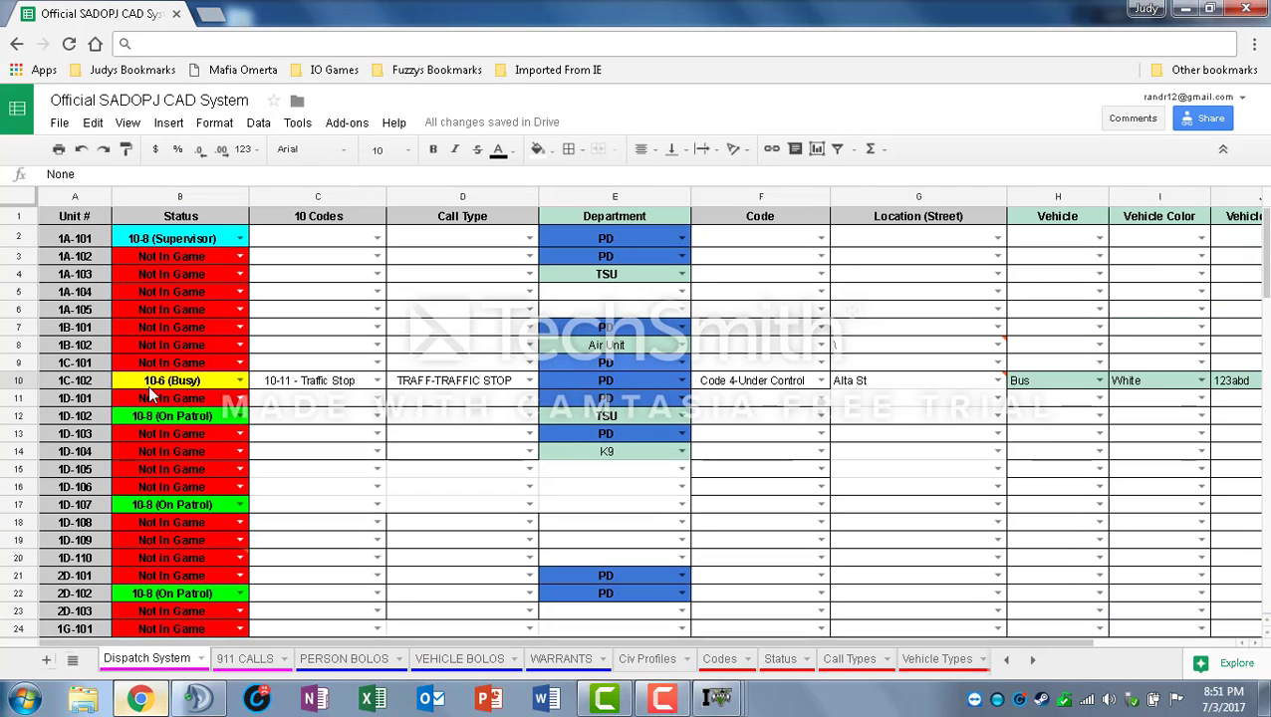
double_click(218, 419)
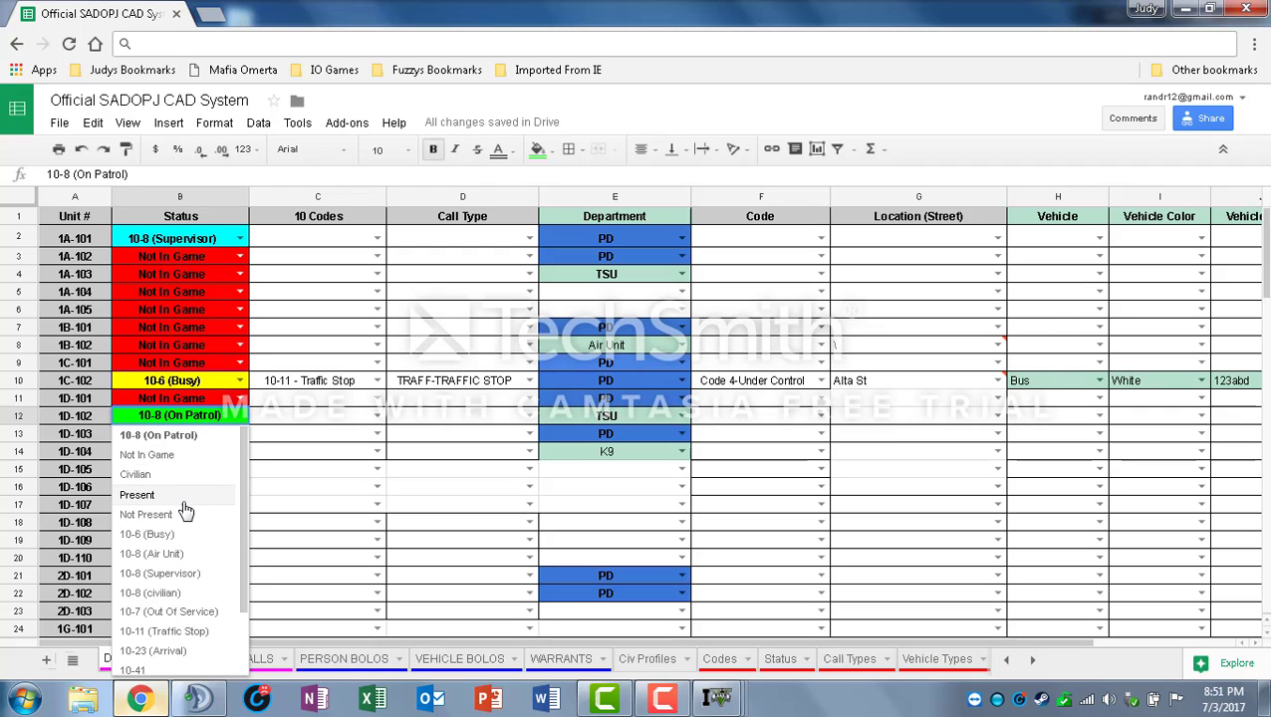
left_click(178, 533)
Set unit 1D-102's 10 code to 10-11 - Traffic Stop.
double_click(297, 419)
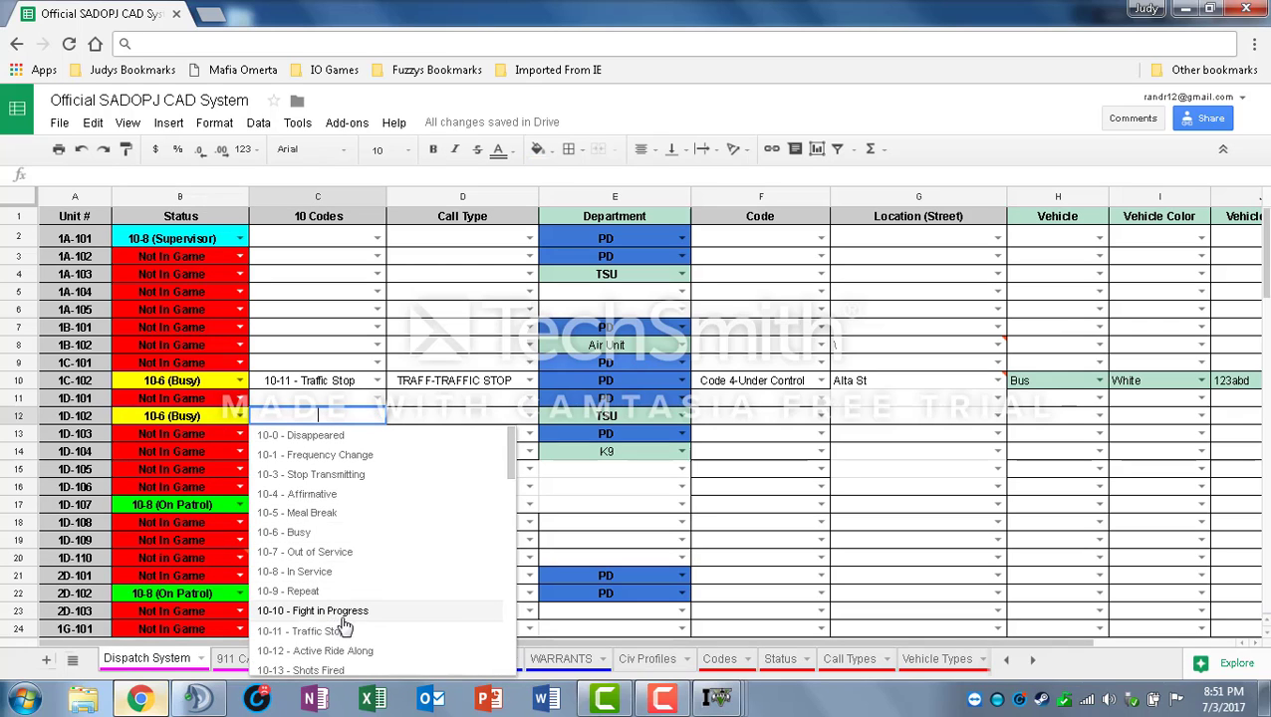
scroll(344, 603, "down", 5)
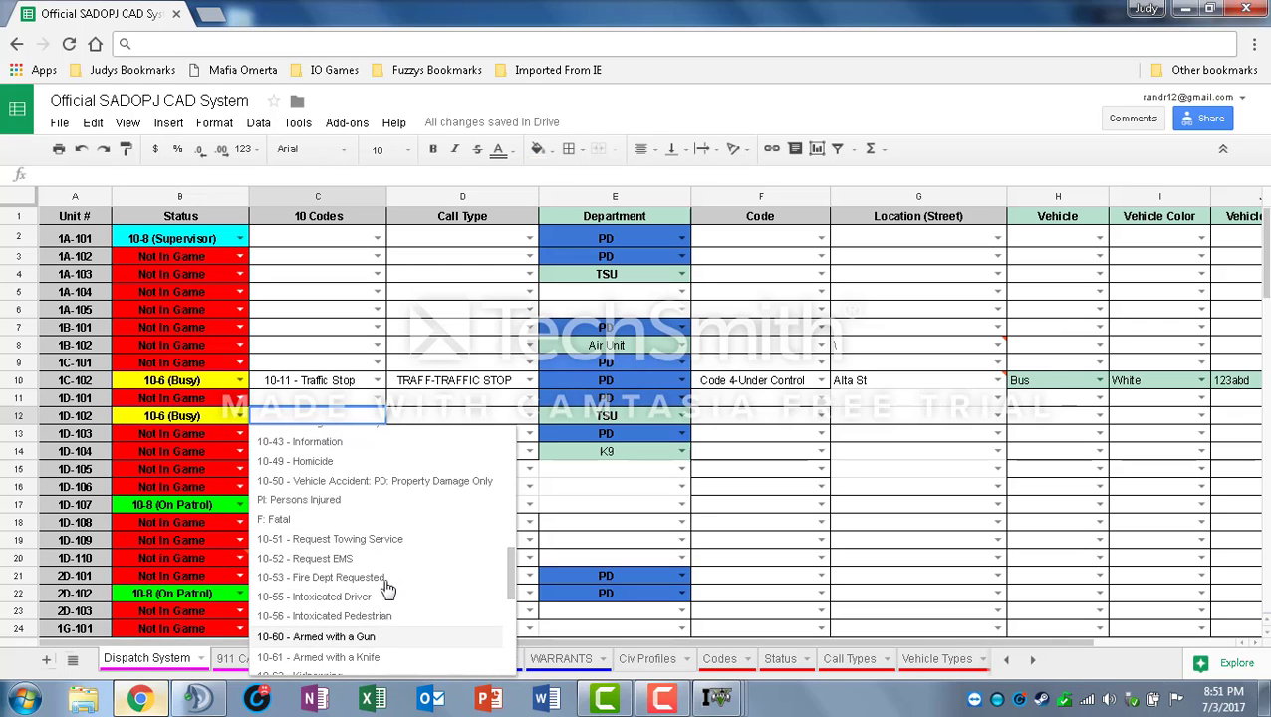
scroll(377, 510, "down", 3)
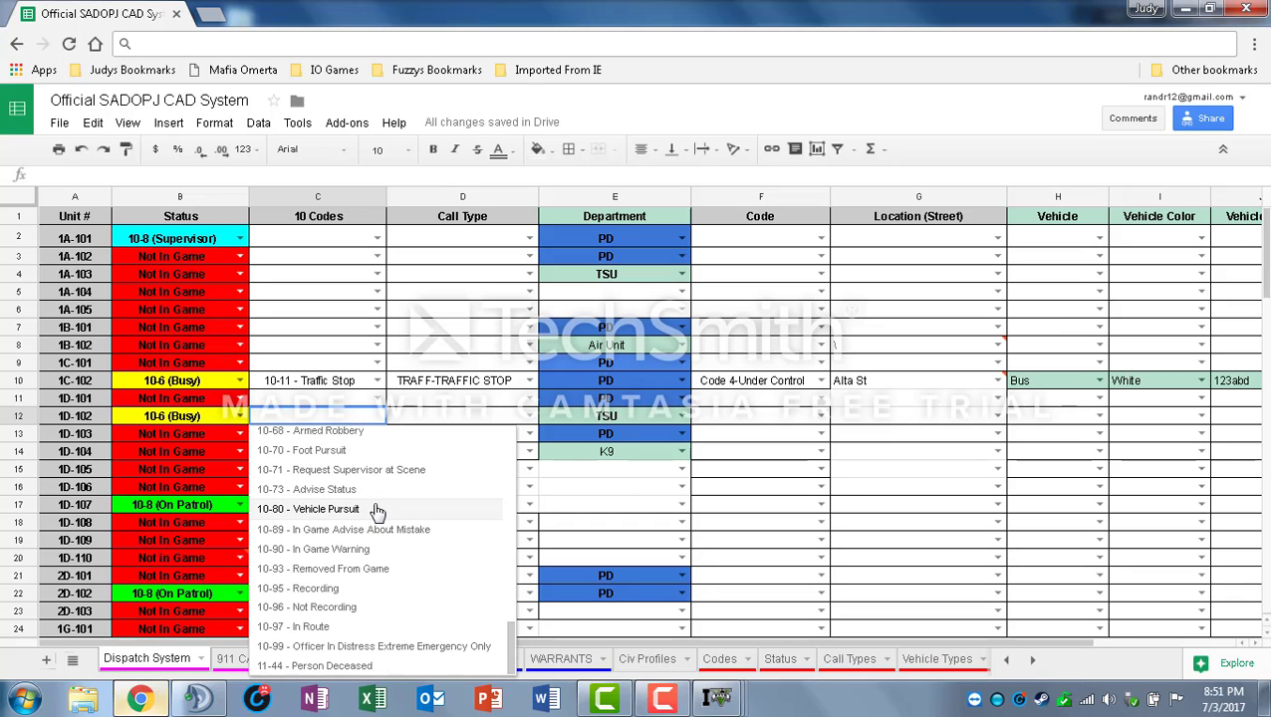
scroll(321, 528, "up", 5)
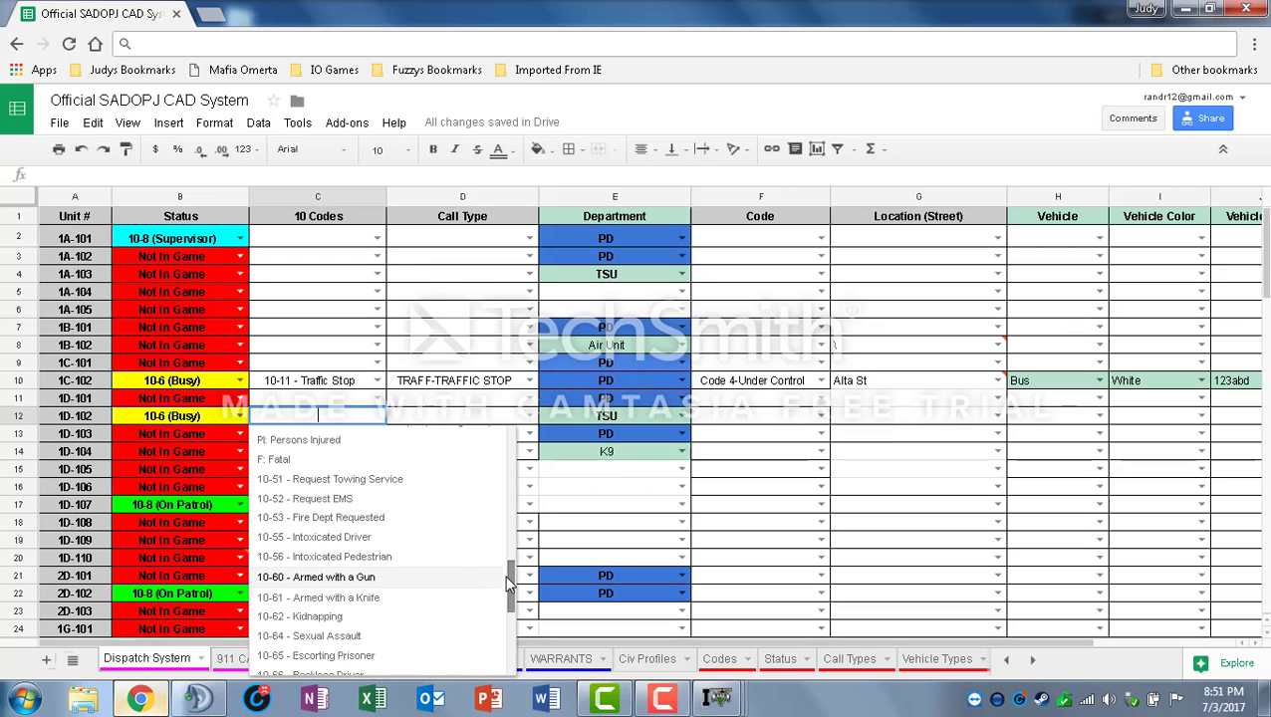
left_click_drag(508, 587, 511, 460)
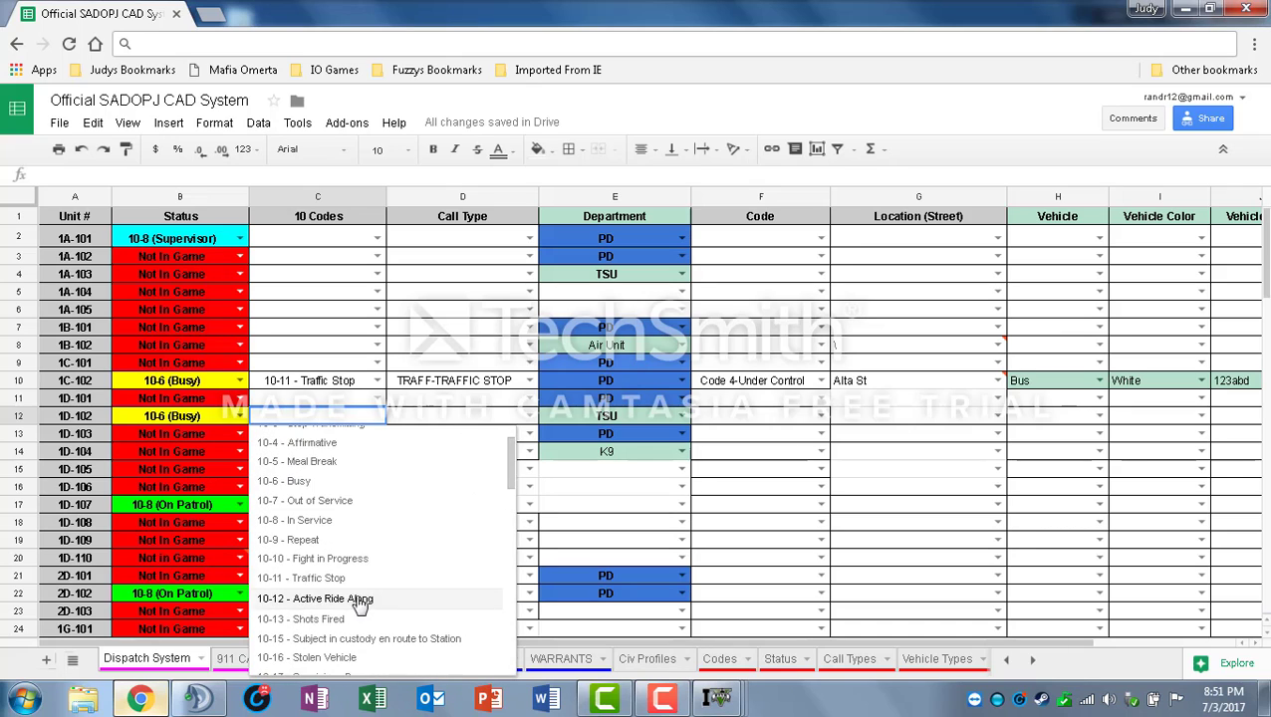
left_click(350, 579)
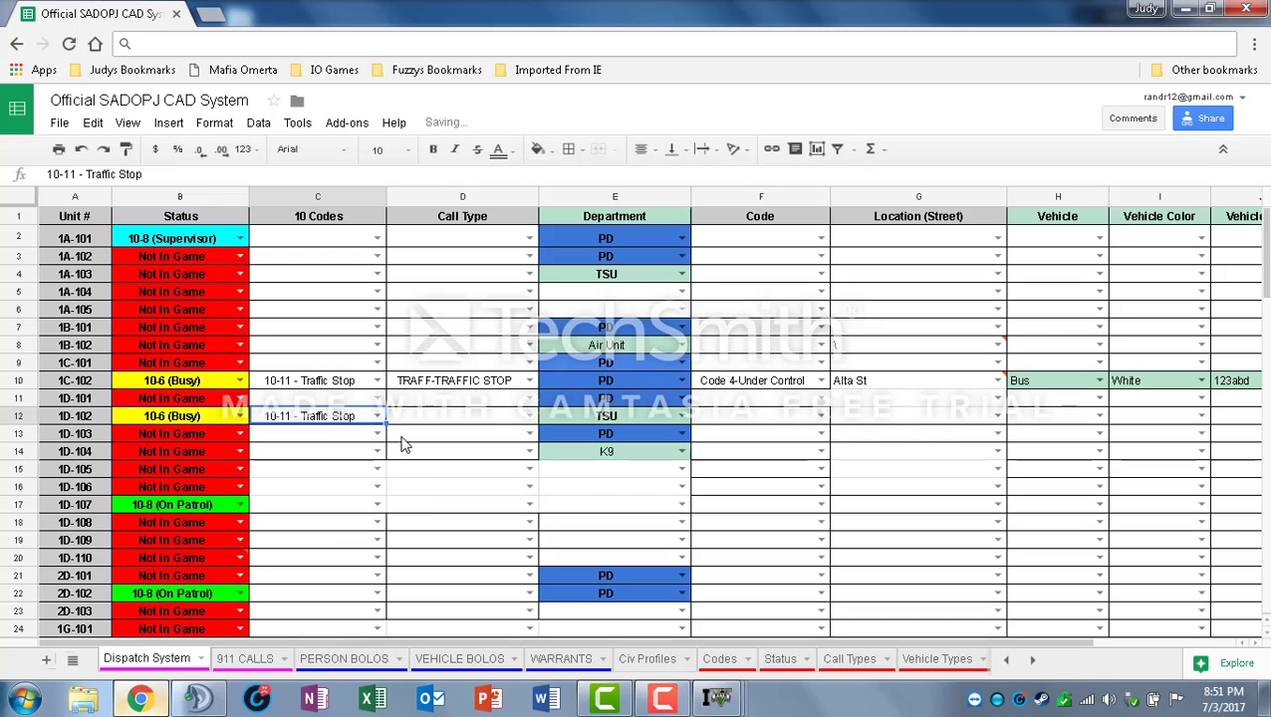
Set unit 1D-102's call type to TRAFF-TRAFFIC STOP.
left_click(431, 418)
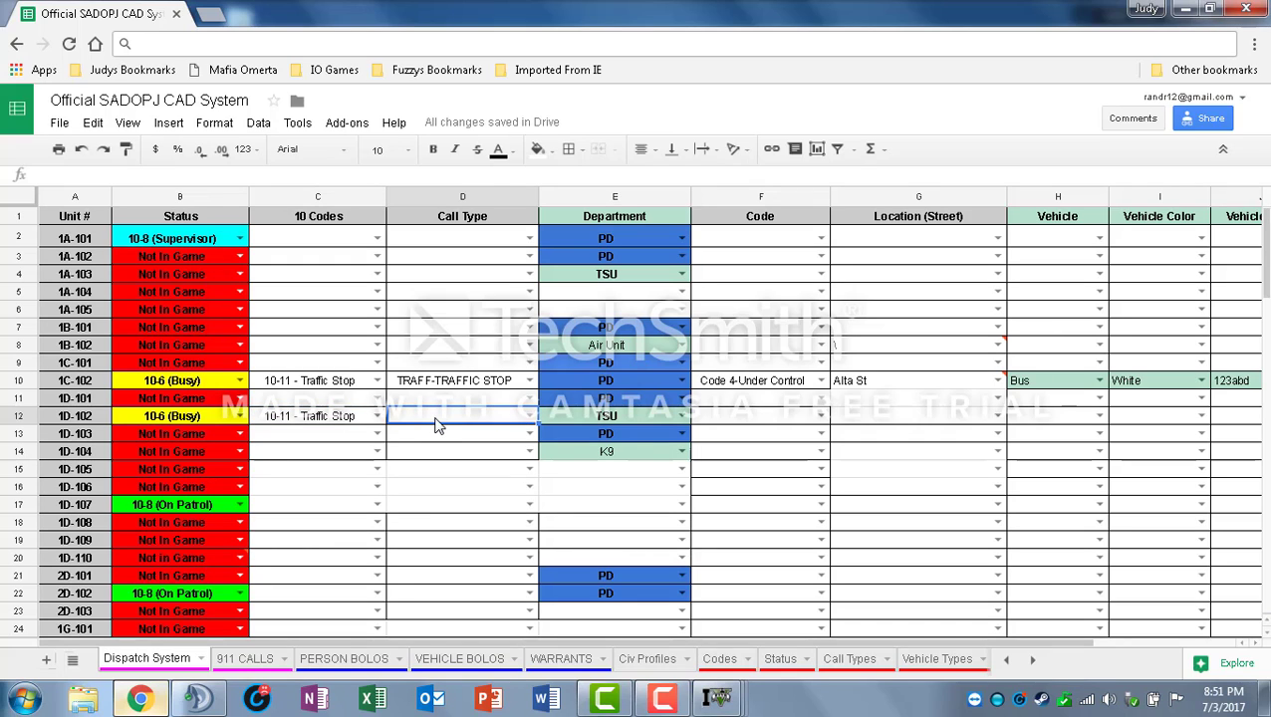
double_click(435, 422)
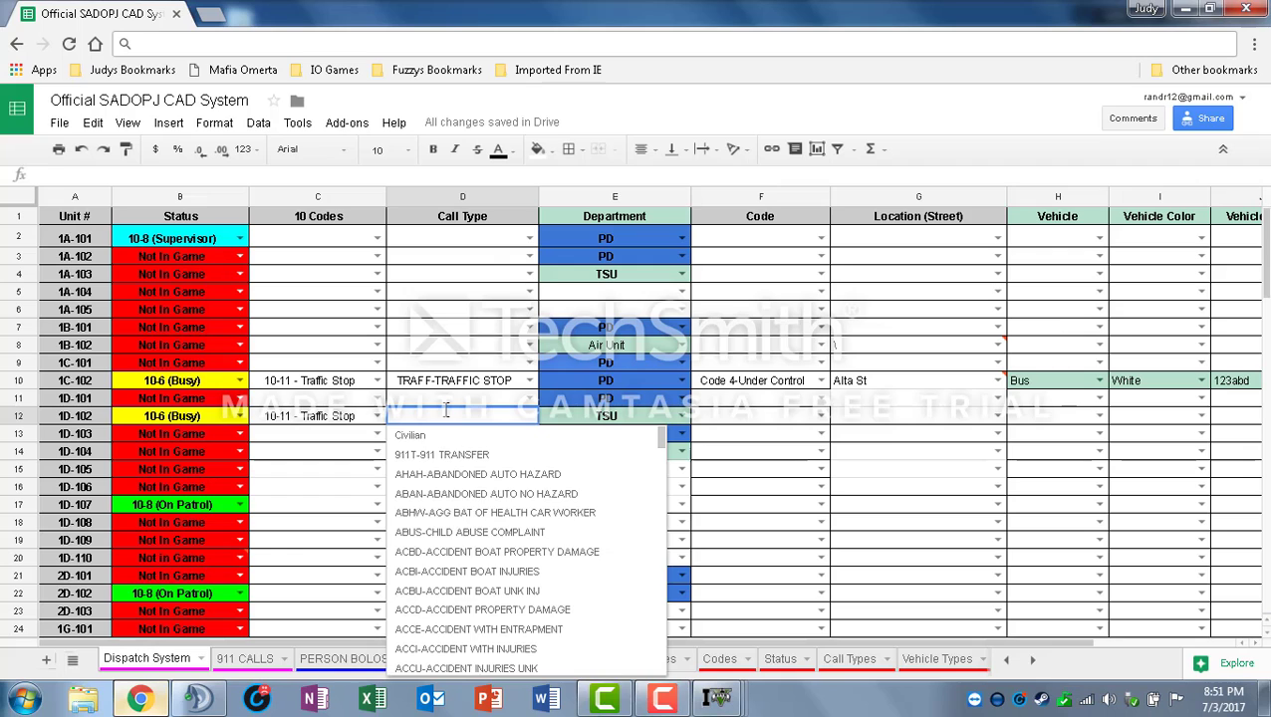
type("traff")
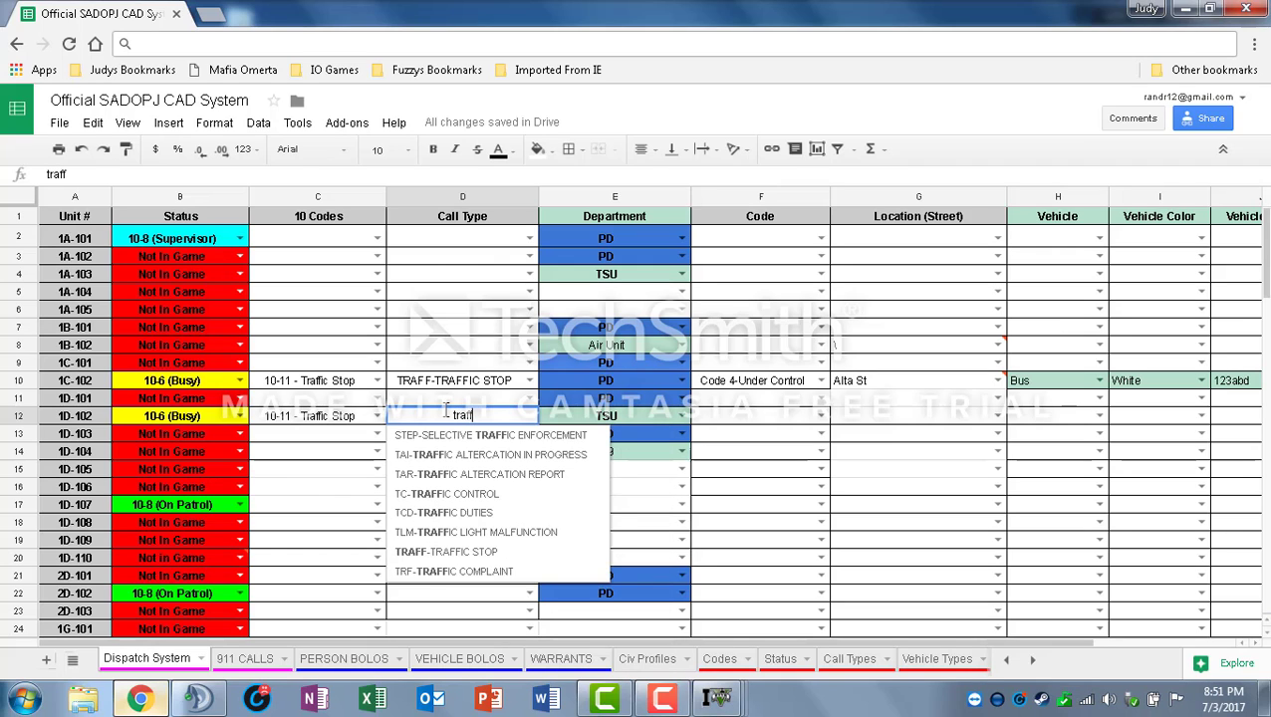
left_click(488, 555)
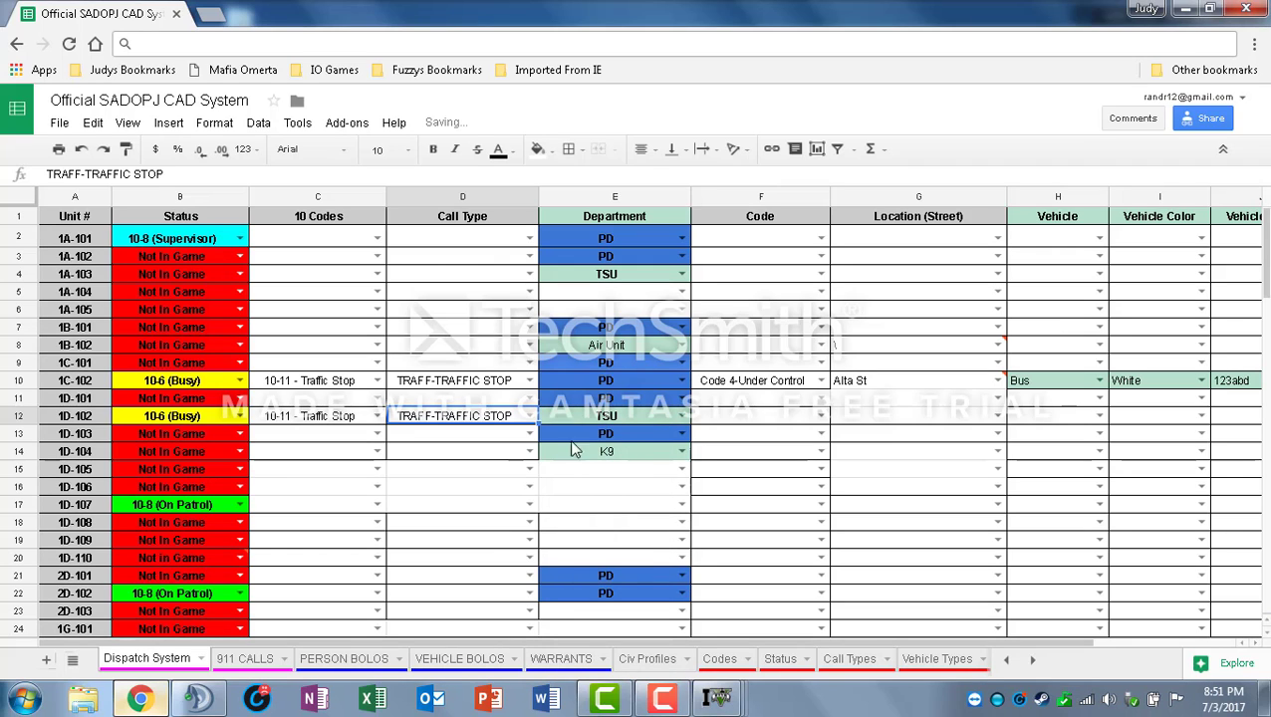
Set unit 1D-102's code to Code 4-Under Control and its street location to Alta St.
double_click(740, 418)
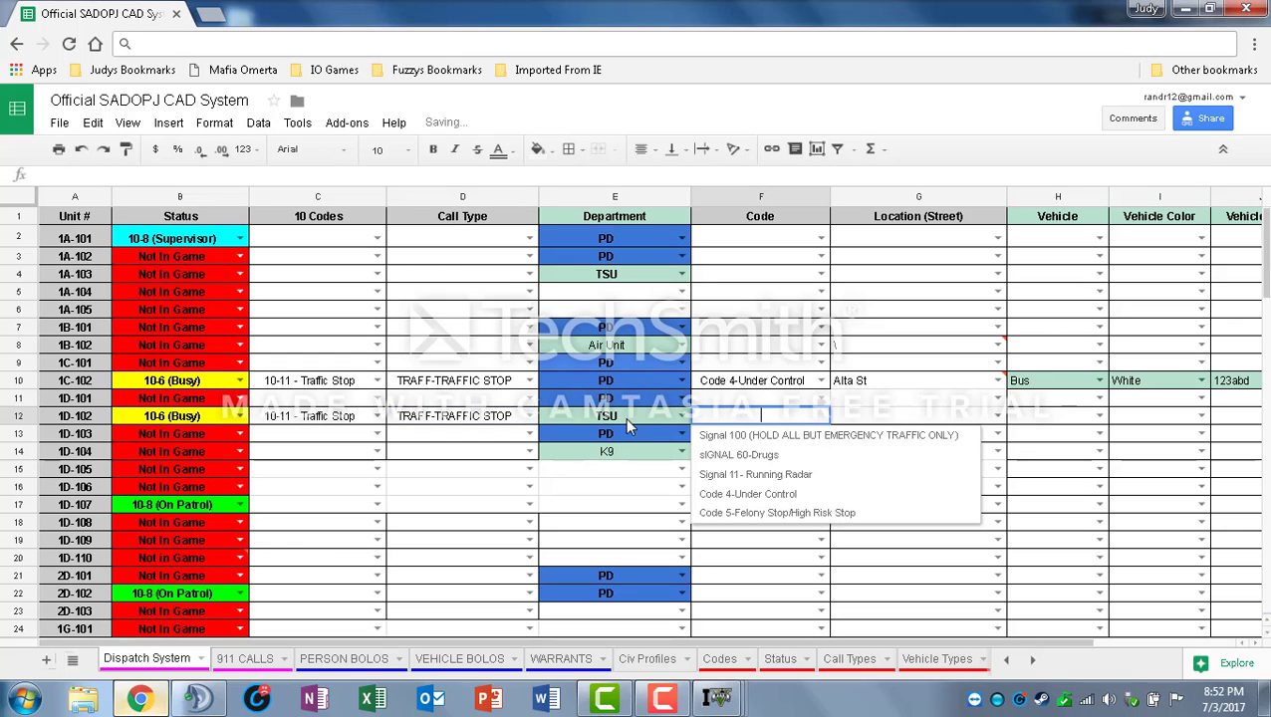
left_click(763, 498)
double_click(902, 419)
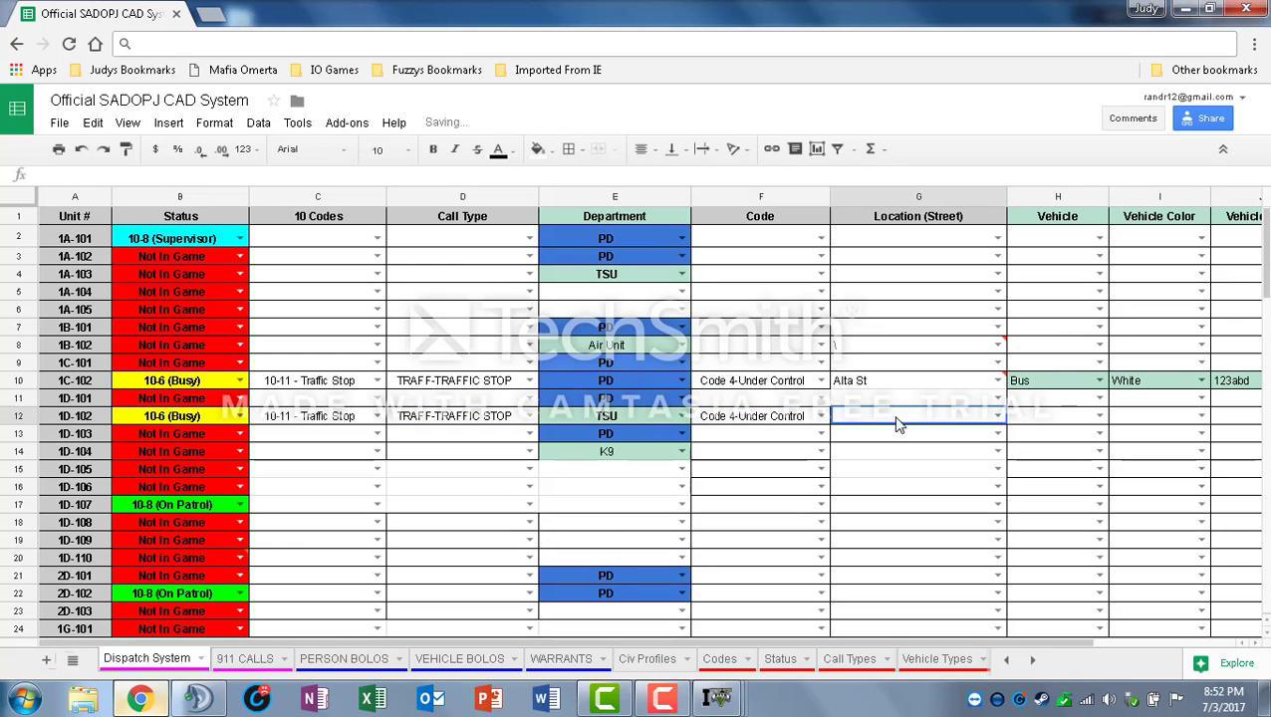
left_click(868, 512)
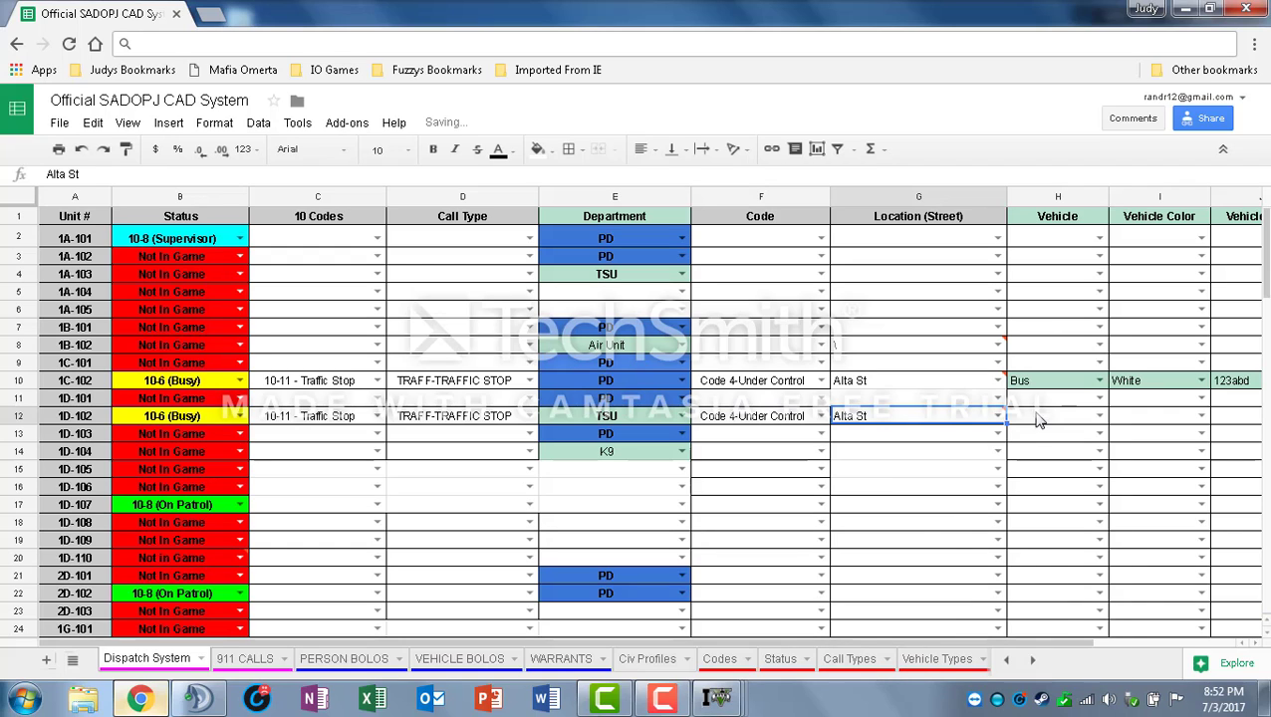
Record the stopped vehicle for unit 1D-102 as a Bus, color White, with plate 589abc.
left_click(1041, 418)
left_click(1041, 418)
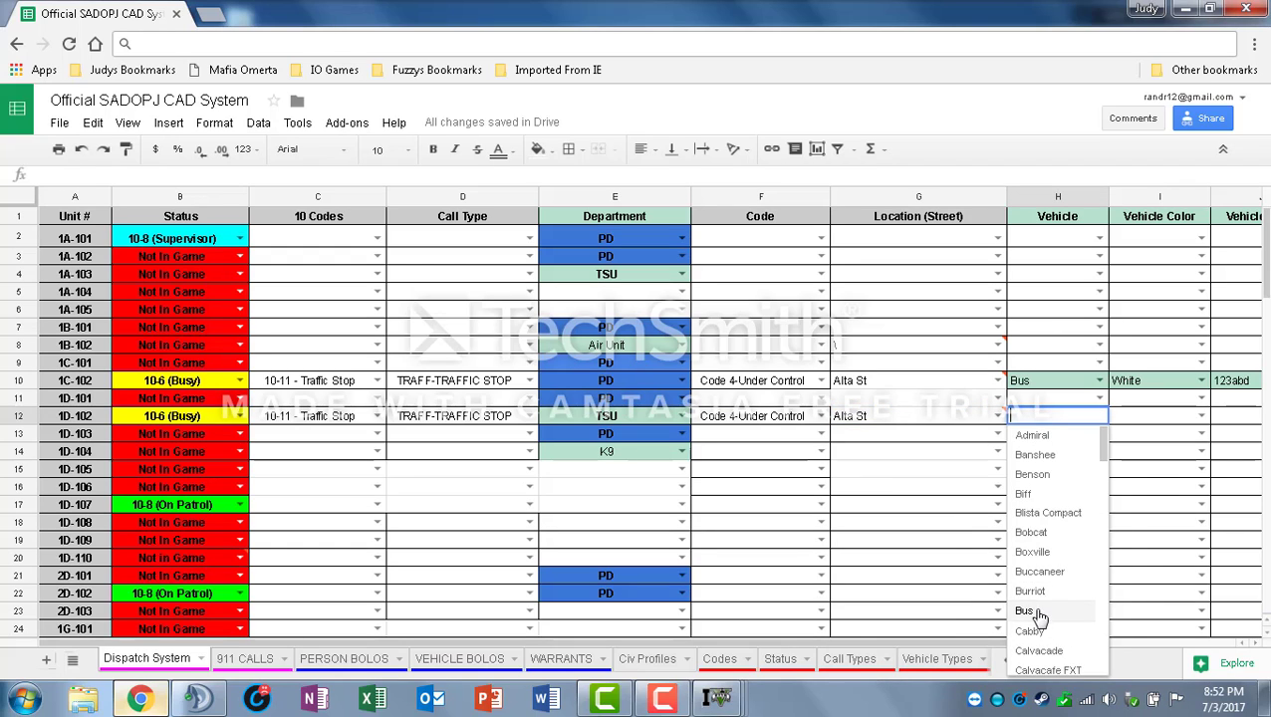
left_click(1036, 610)
double_click(1143, 422)
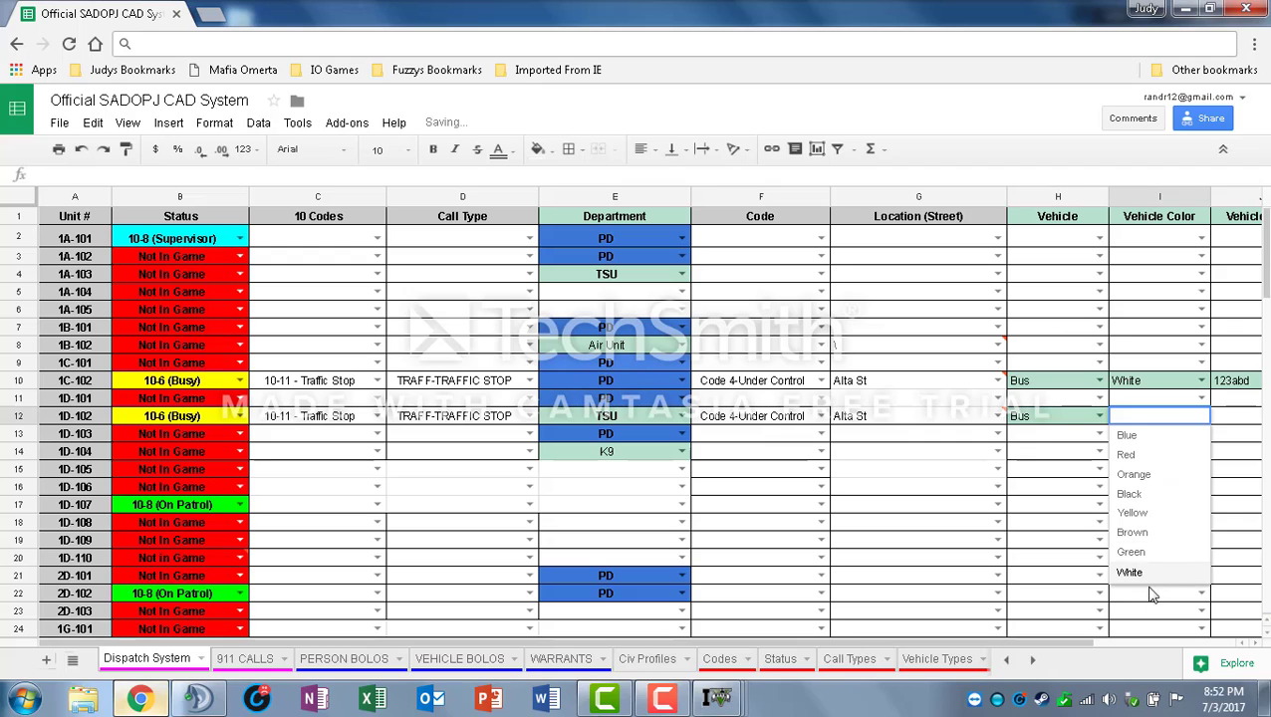
left_click(1144, 575)
double_click(1240, 419)
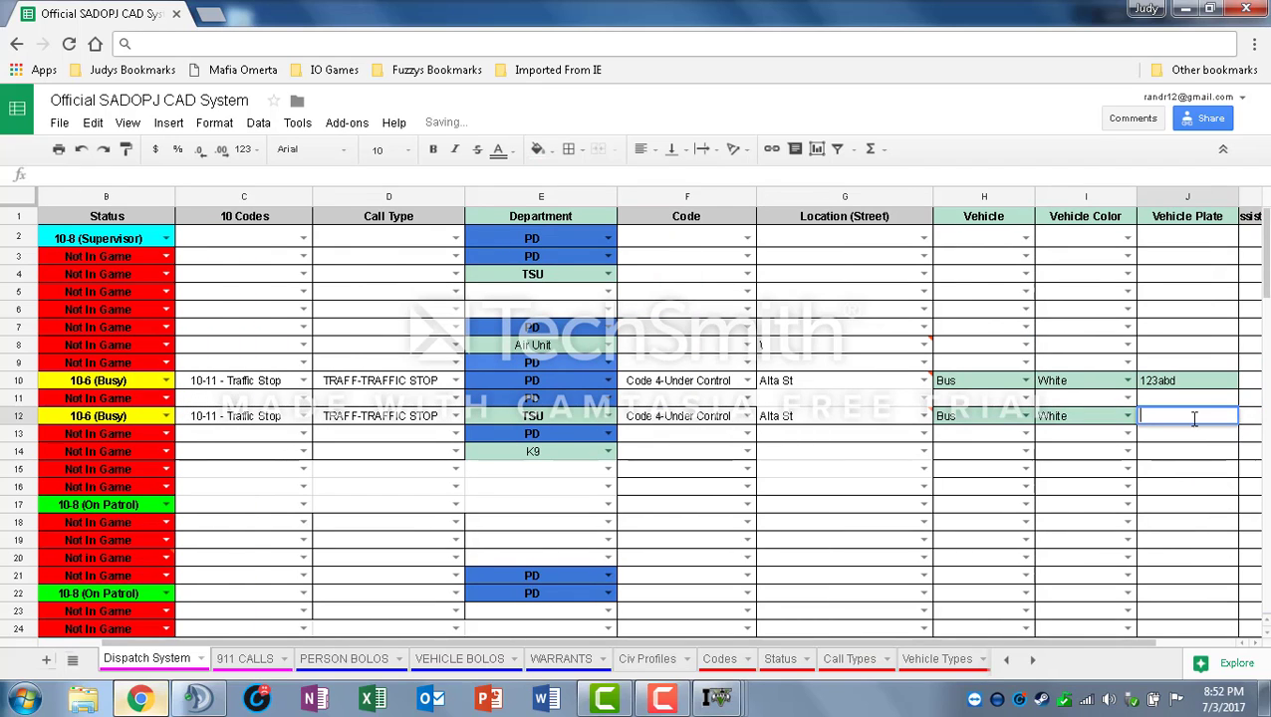
type("589")
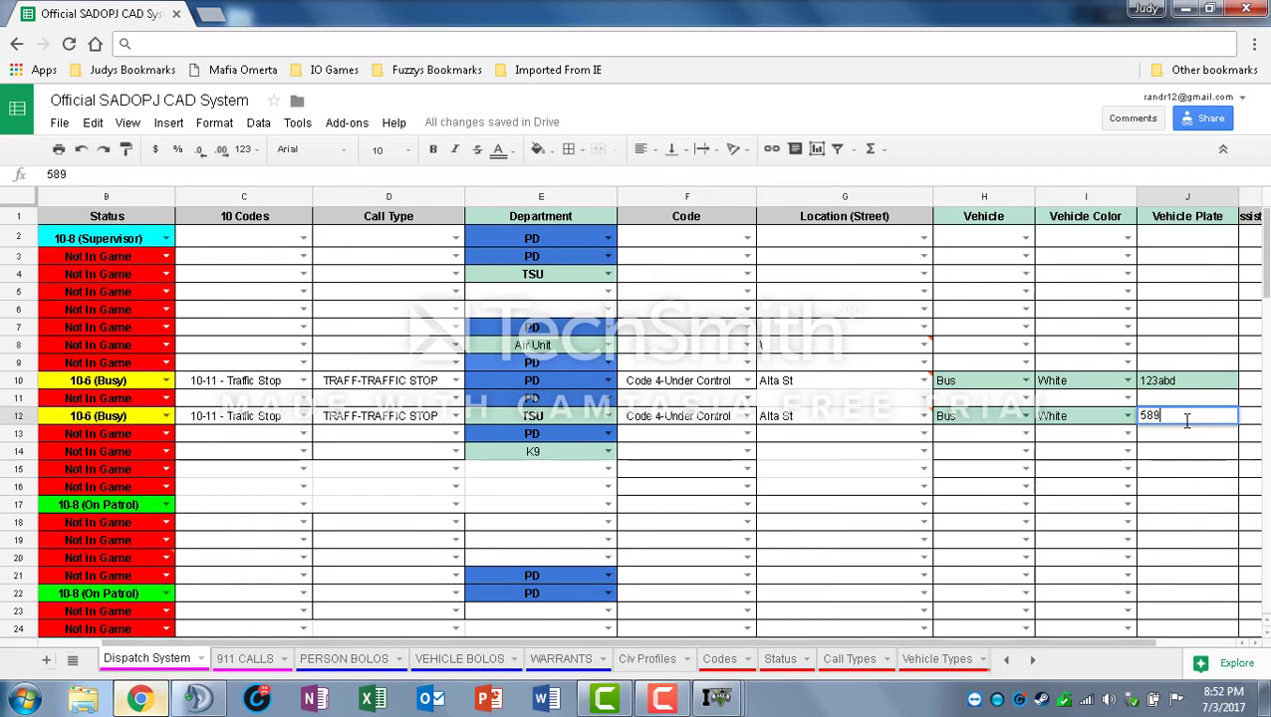
type("abc")
Set the assistance required to 1 for unit 1C-102 and to None for unit 1D-102.
double_click(1253, 385)
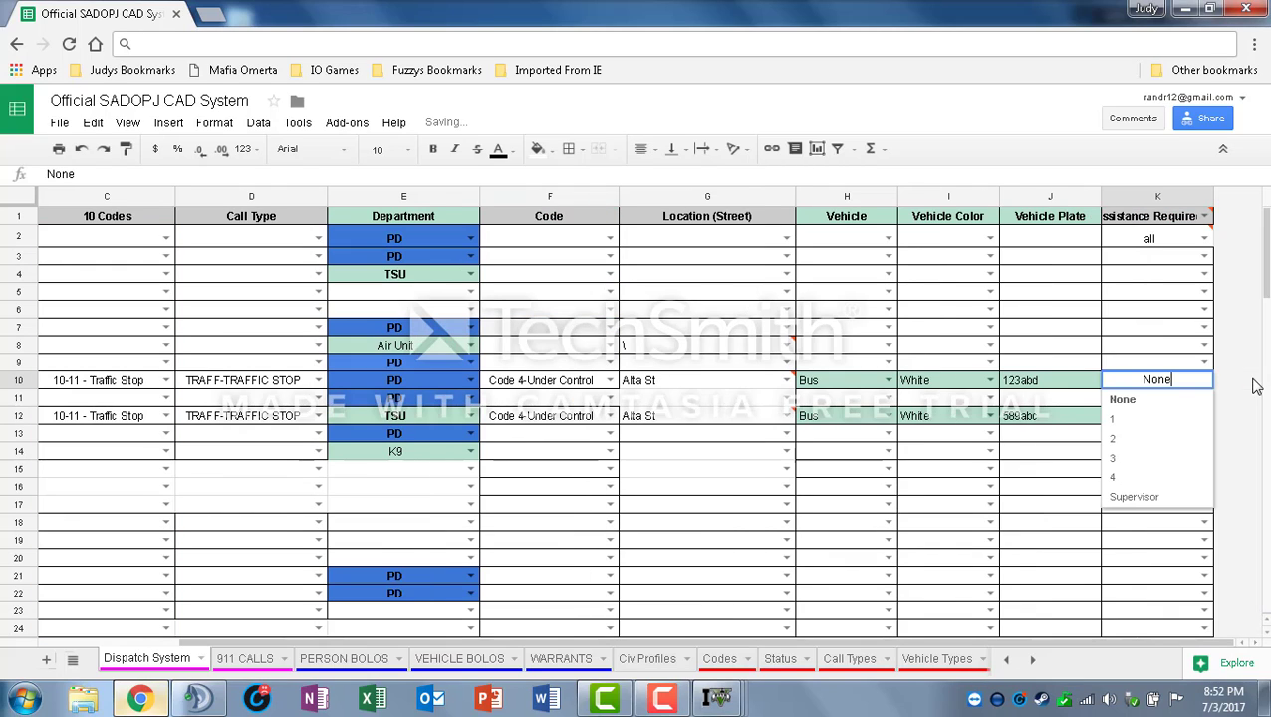
left_click(1146, 419)
double_click(1146, 416)
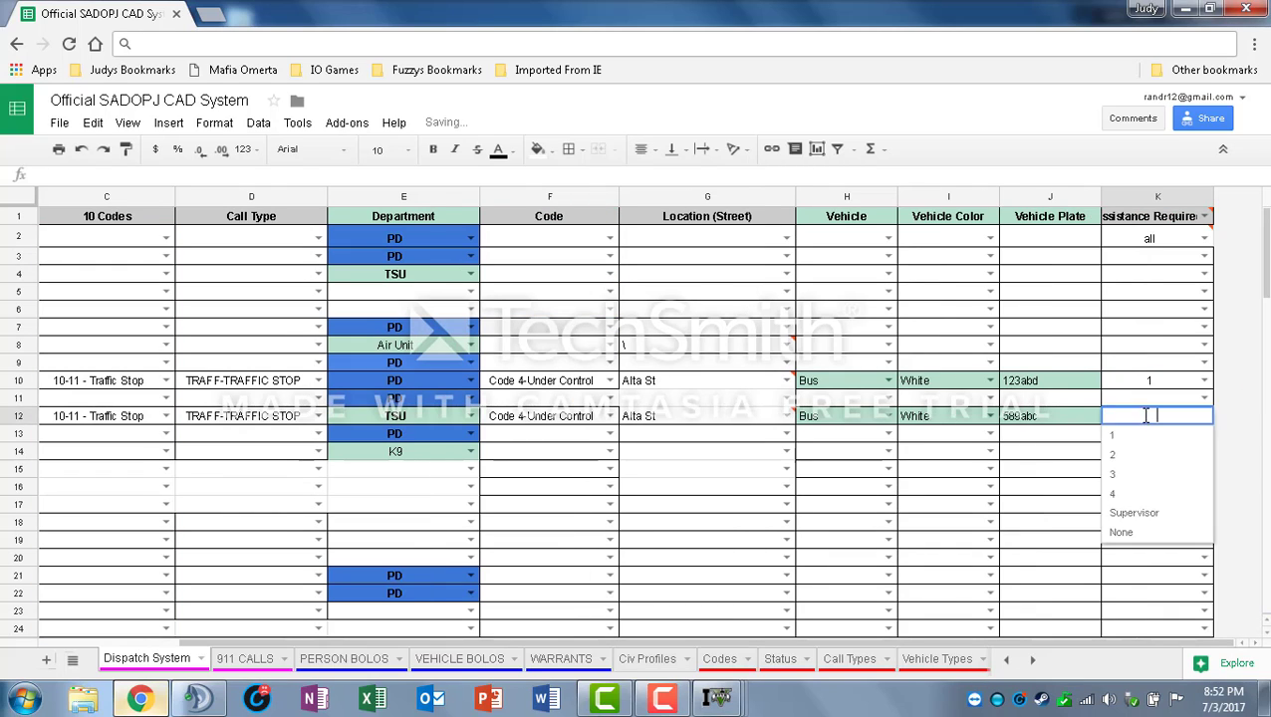
left_click(1148, 535)
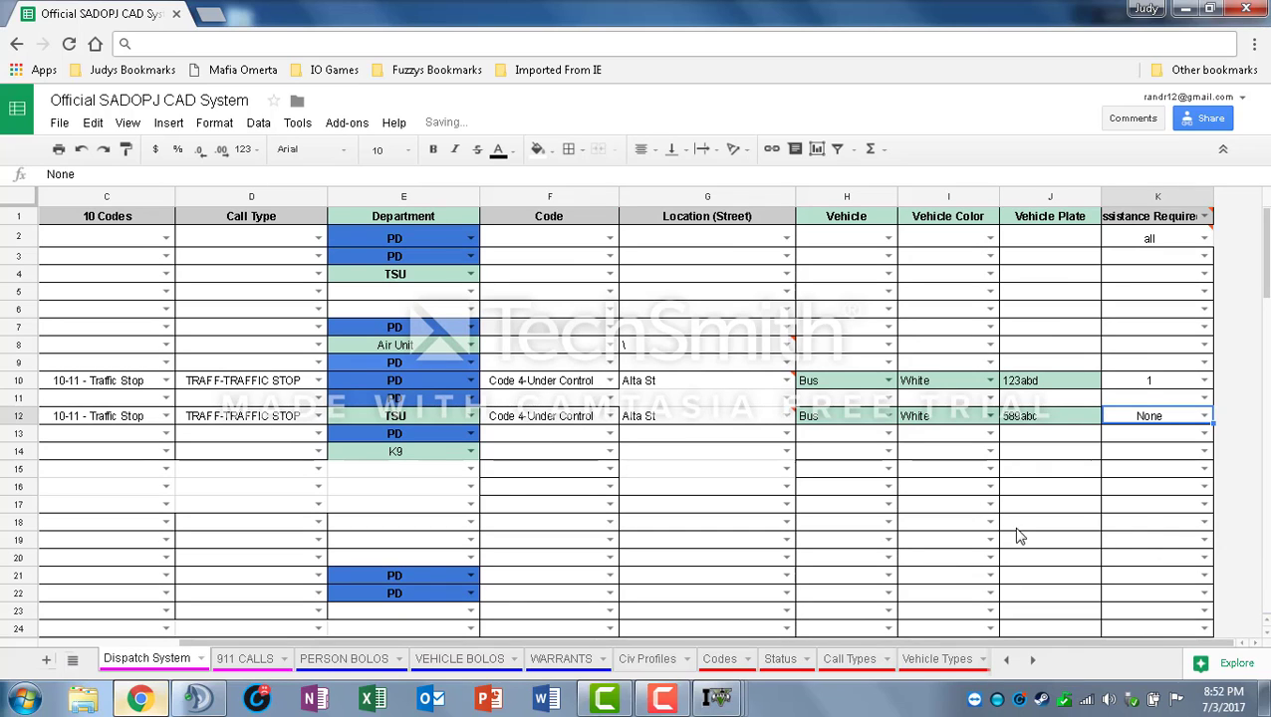
Clear the assistance required entries of units 1D-102 and 1C-102.
left_click_drag(1102, 646, 916, 620)
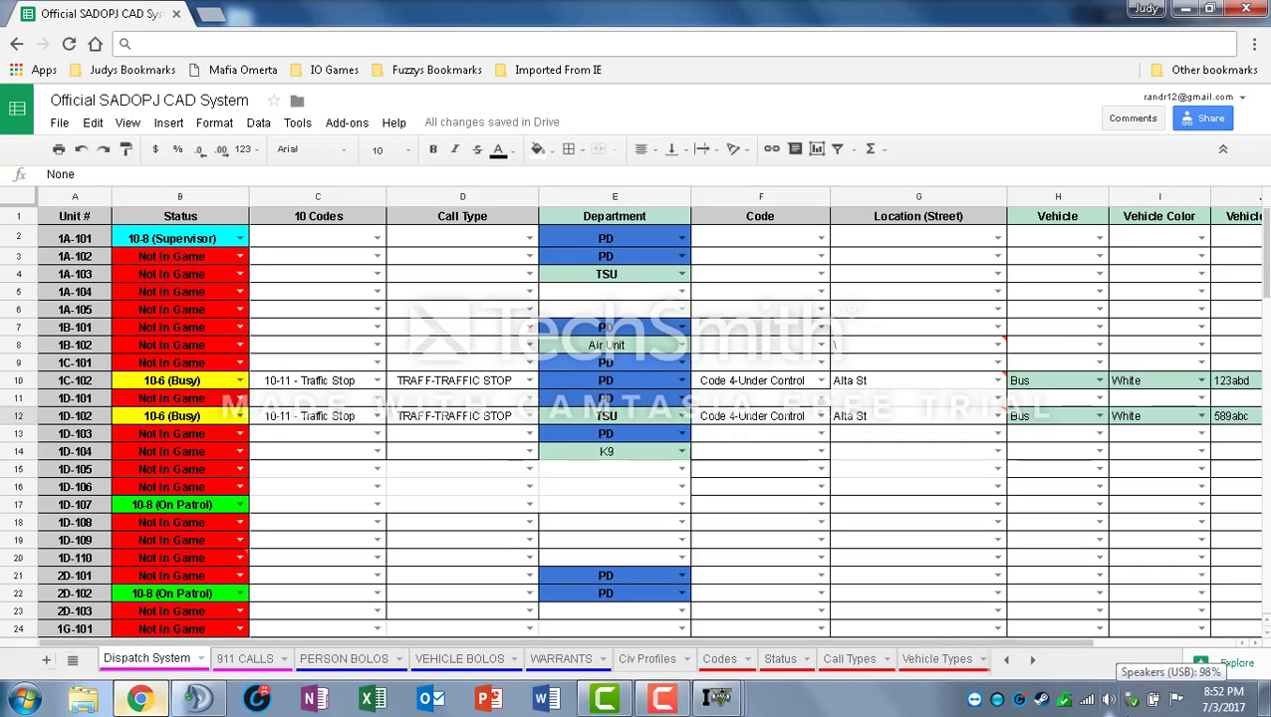
left_click_drag(1064, 647, 1141, 648)
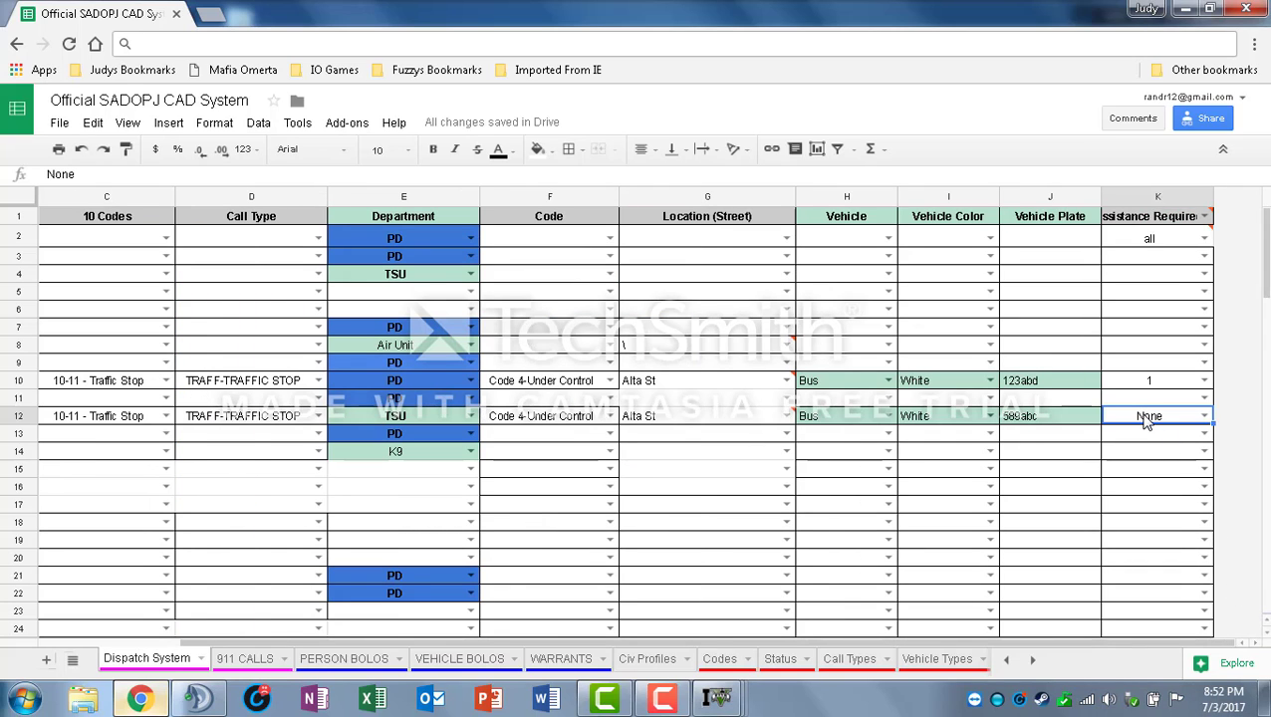
key("Delete")
left_click(1144, 381)
key("Delete")
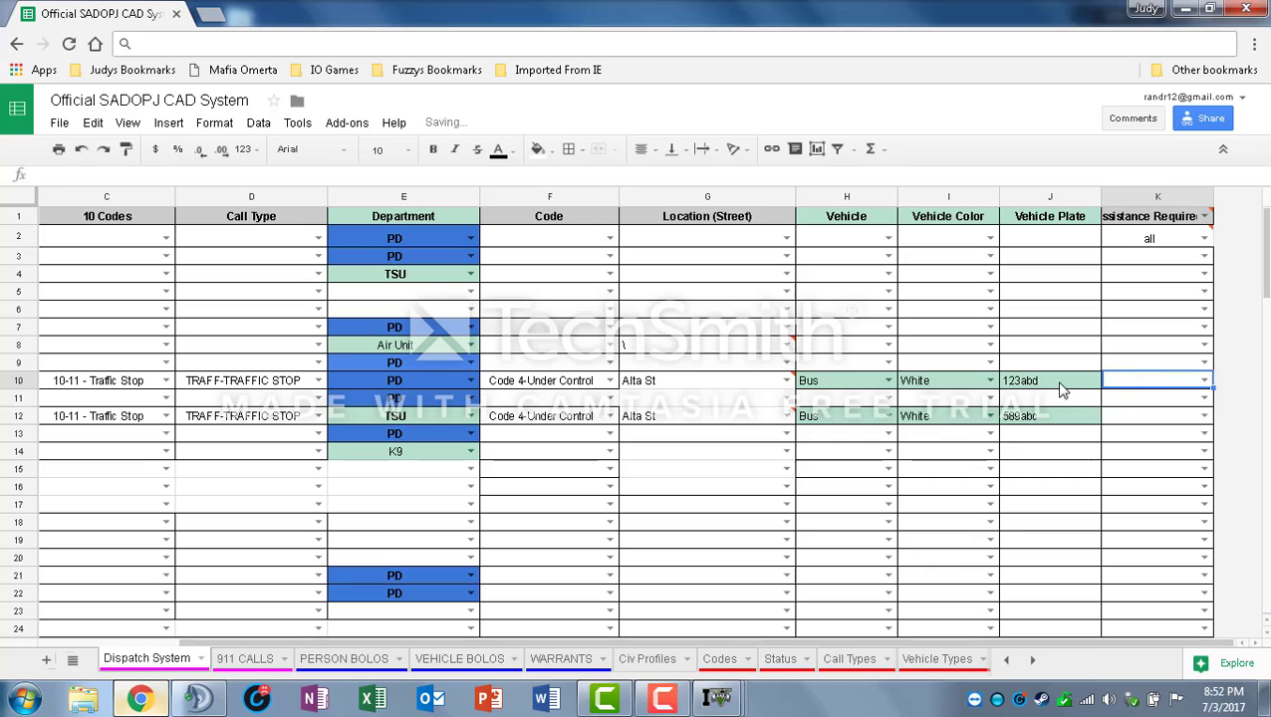
Clear the vehicle plate and vehicle color entries of units 1C-102 and 1D-102.
left_click(1059, 384)
key("Delete")
left_click(1047, 419)
key("Delete")
left_click(946, 420)
key("Delete")
left_click(912, 382)
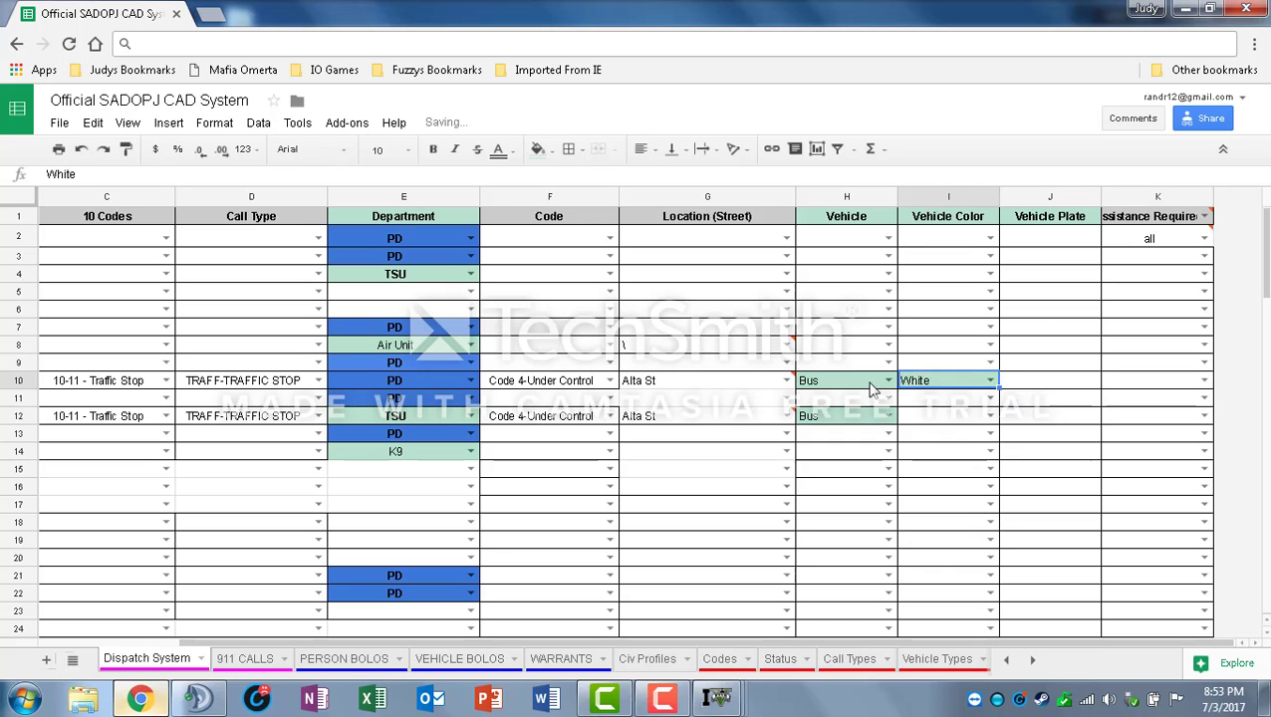
key("Delete")
Clear the vehicle and street location entries of units 1D-102 and 1C-102.
left_click(847, 414)
key("Delete")
left_click(825, 383)
key("Delete")
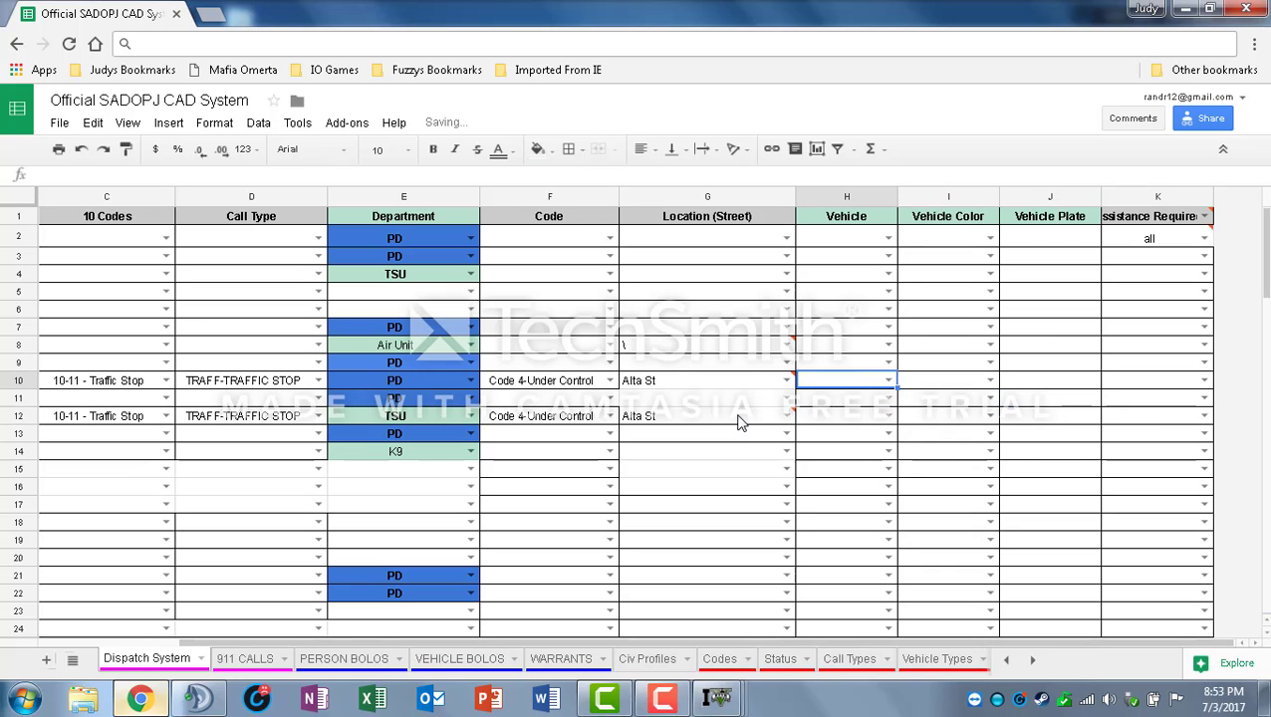
left_click(741, 416)
key("Delete")
left_click(712, 389)
key("Delete")
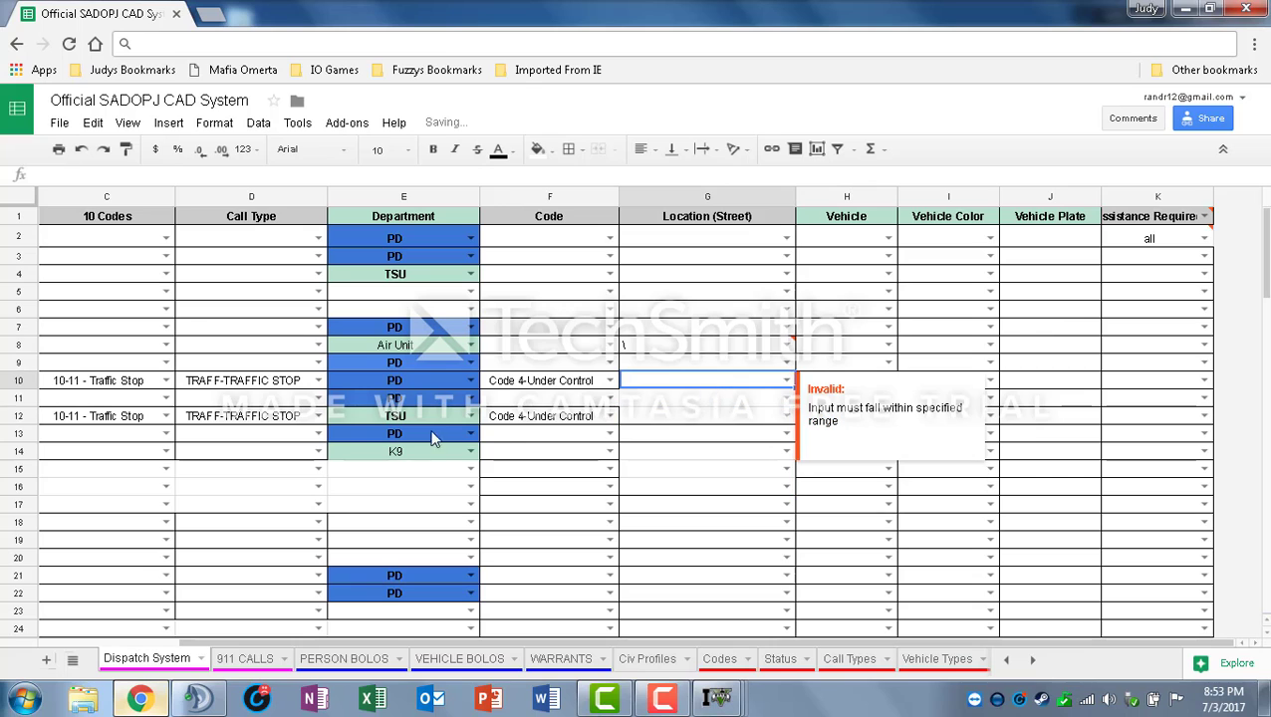
Clear the code and call type entries of units 1D-102 and 1C-102.
left_click(519, 419)
key("Delete")
left_click(528, 385)
key("Delete")
left_click(231, 418)
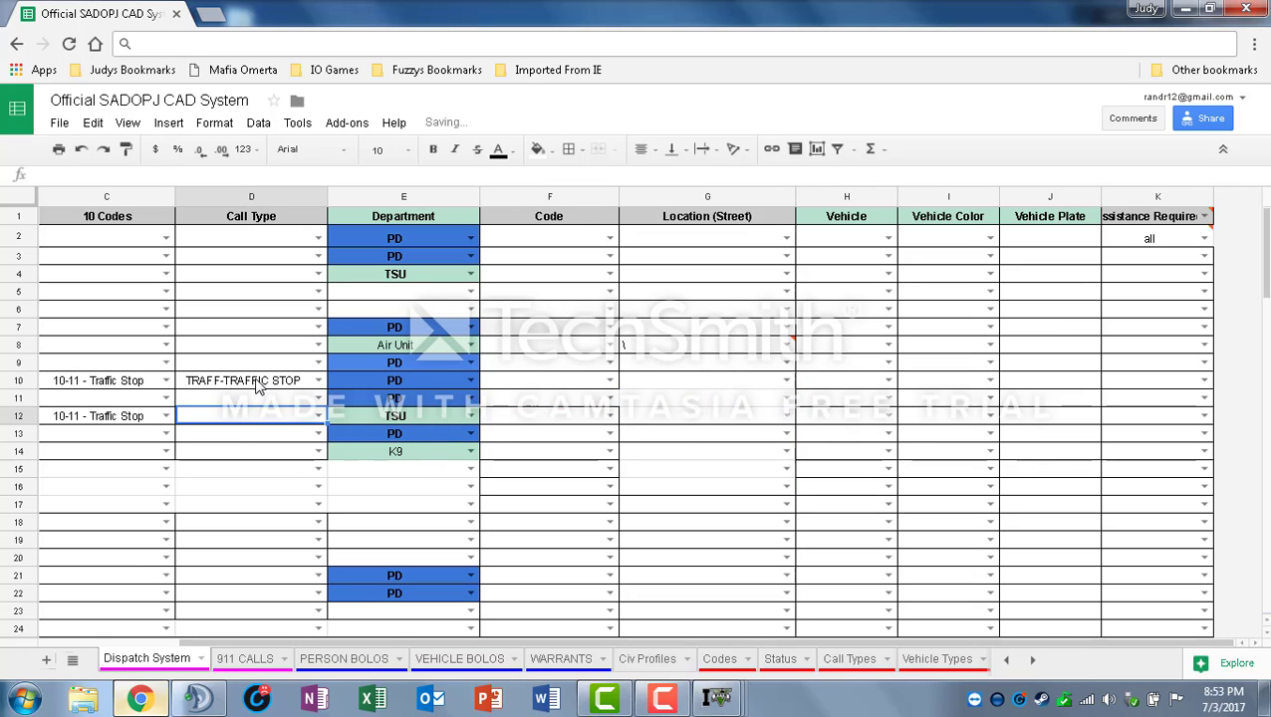
key("Delete")
left_click(239, 384)
key("Delete")
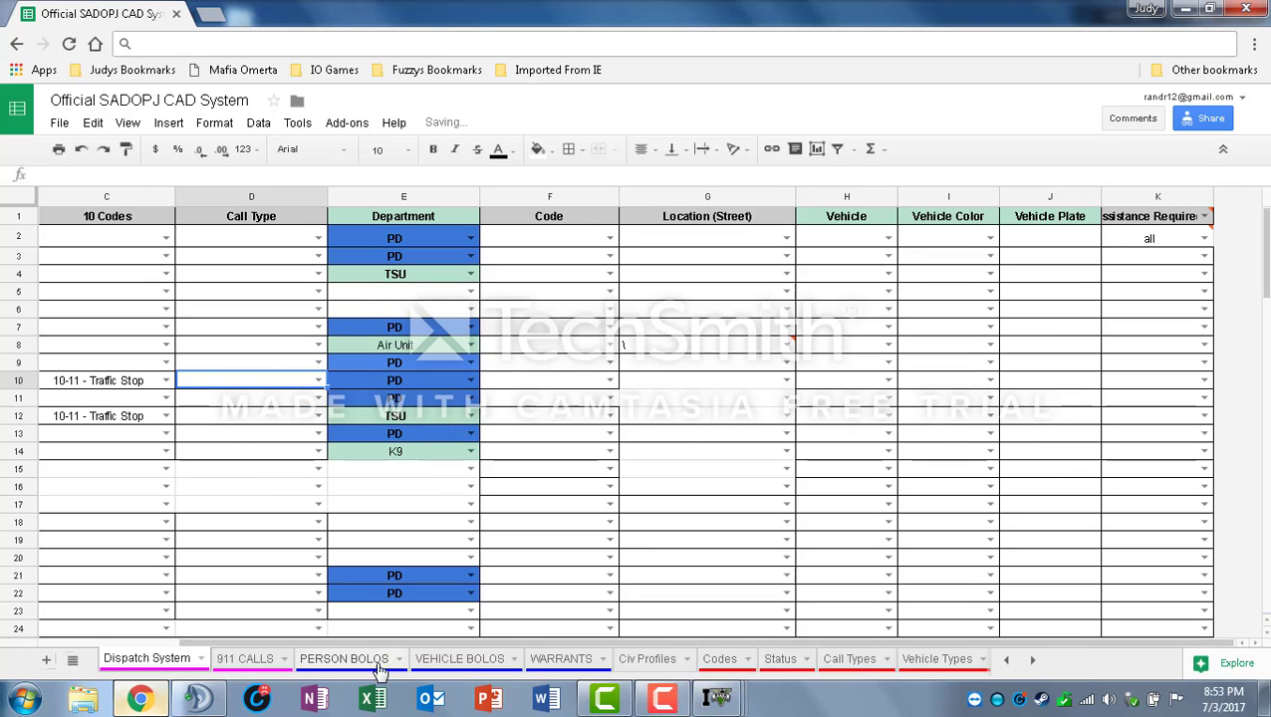
Clear the 10 Codes entries of units 1D-102 and 1C-102.
left_click_drag(386, 643, 222, 633)
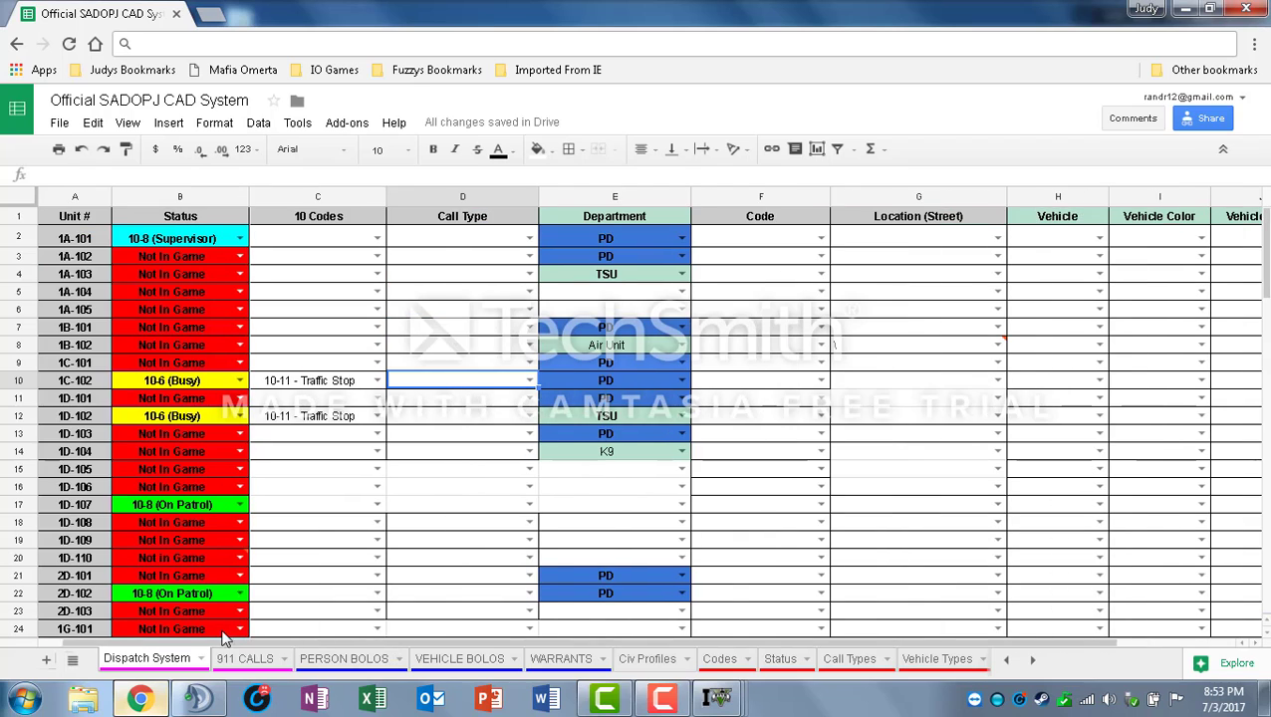
left_click(335, 419)
key("Delete")
left_click(322, 387)
key("Delete")
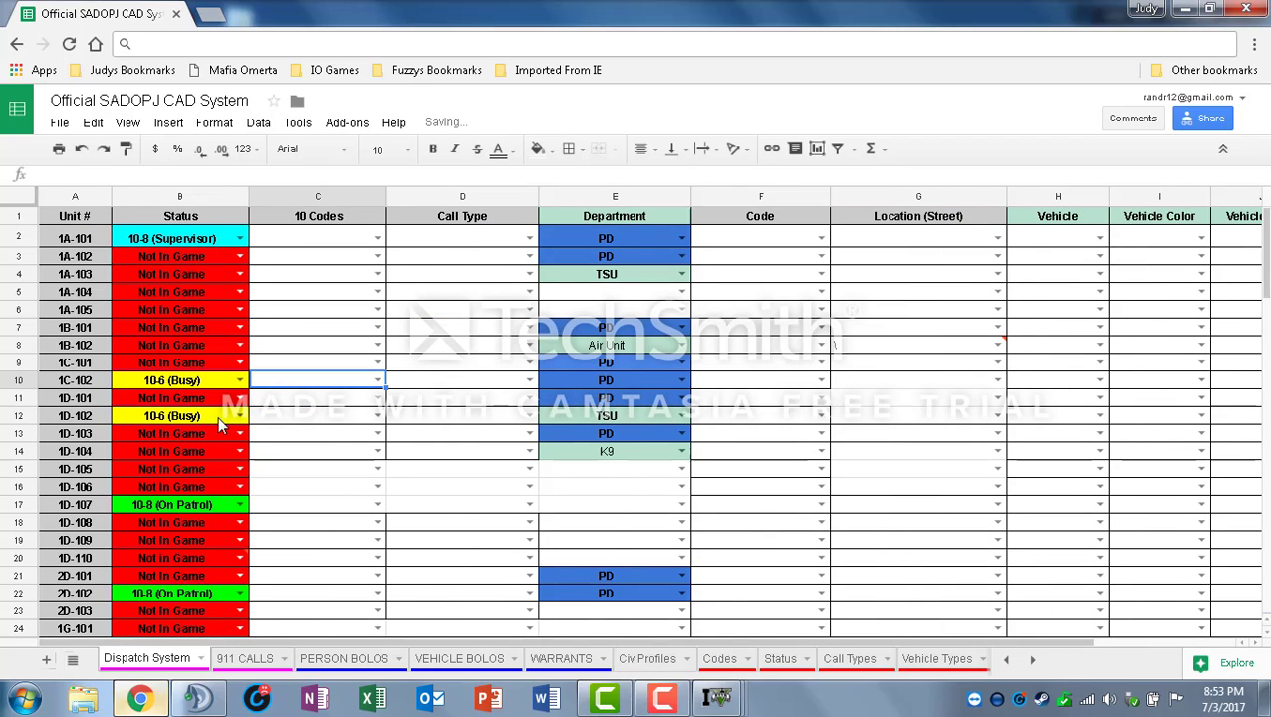
Set the status of units 1D-102 and 1C-102 to 10-8 (On Patrol).
left_click(239, 416)
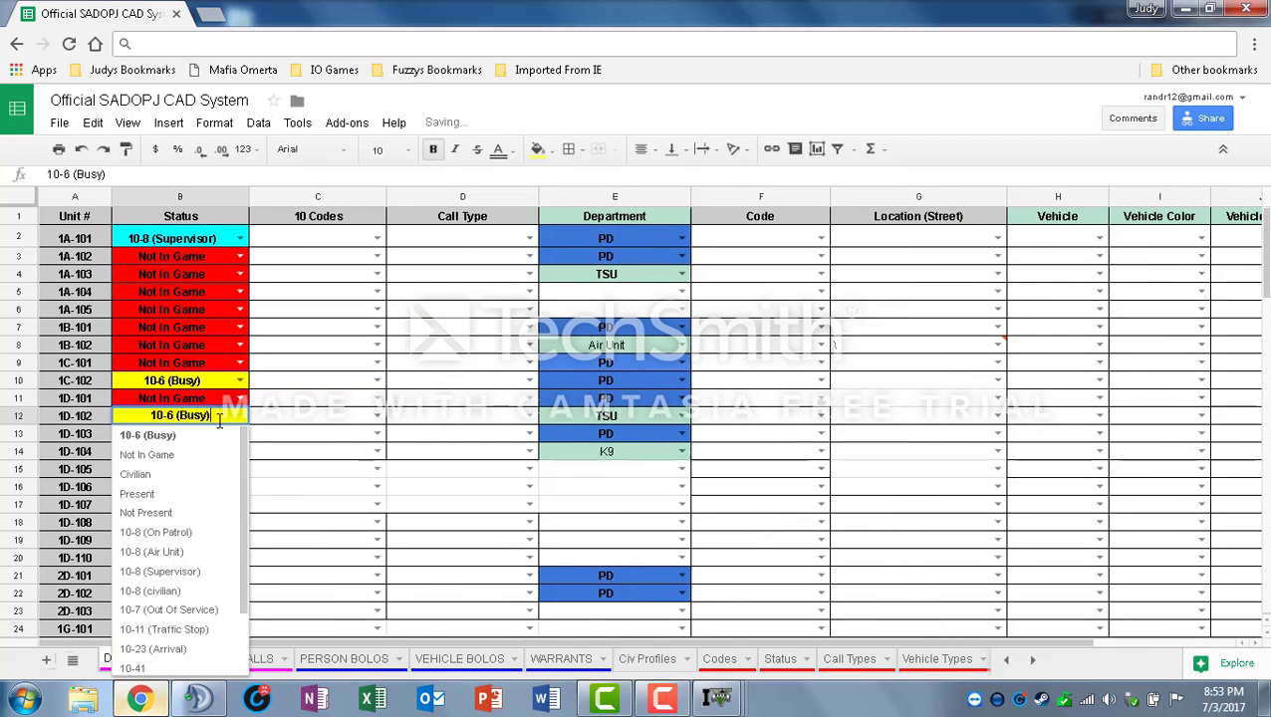
left_click(199, 534)
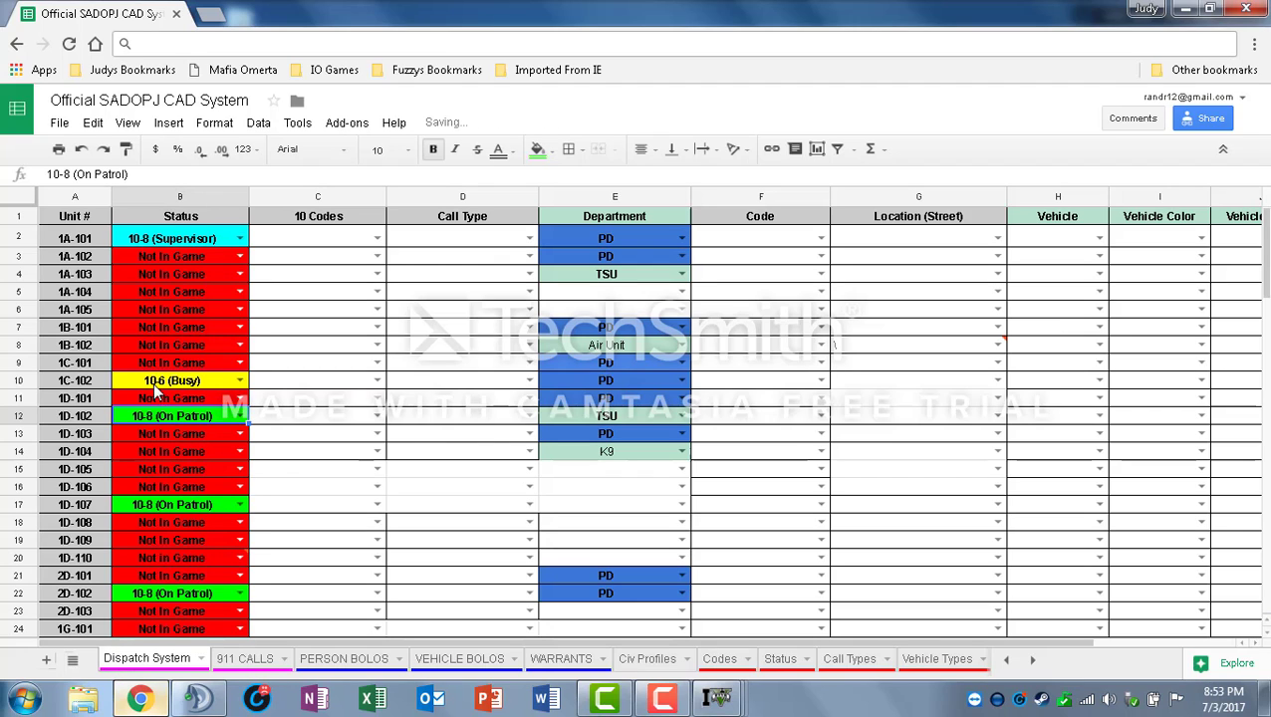
double_click(156, 384)
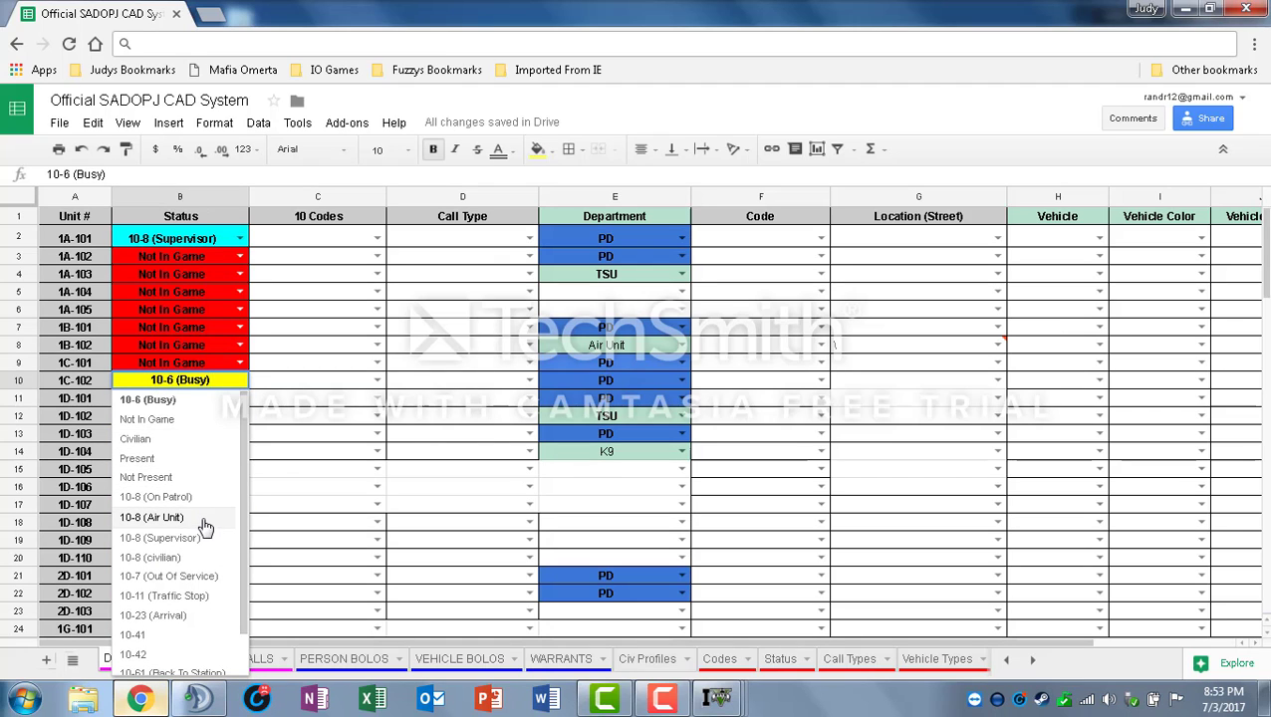
left_click(202, 497)
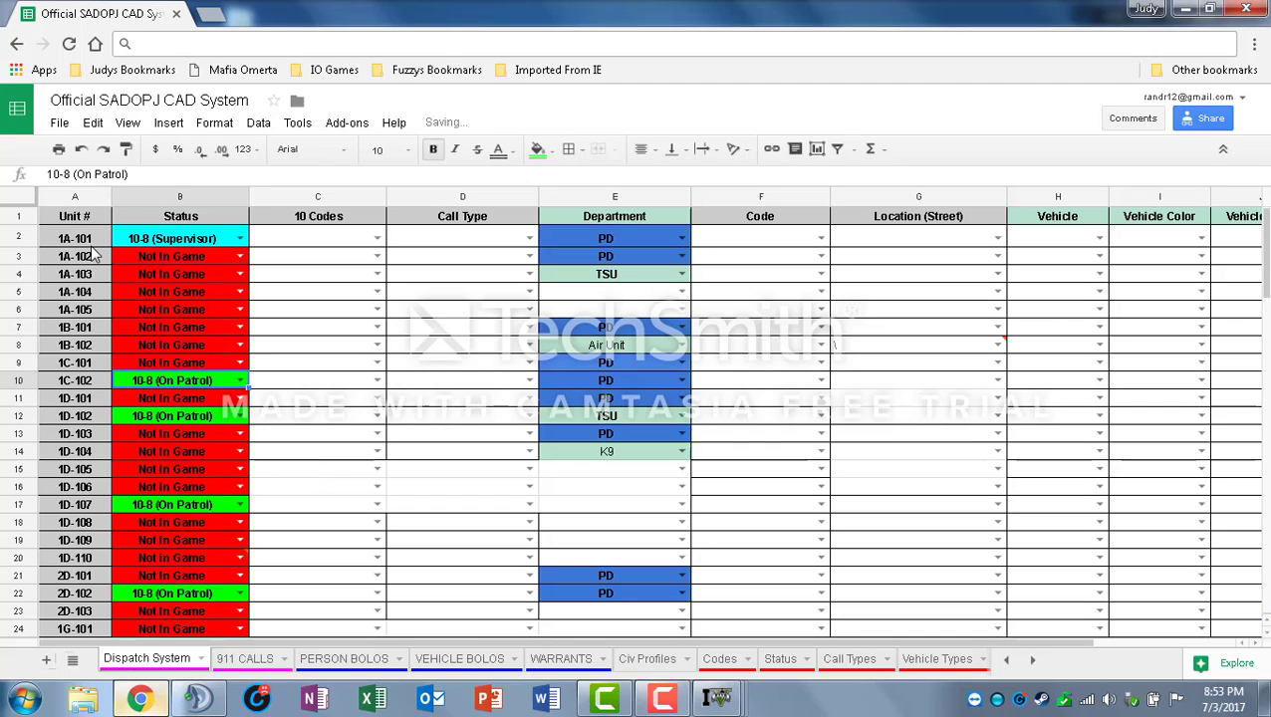
Review the unit numbers and their statuses in the dispatch roster, including units 1A-101 and 1C-102.
double_click(219, 240)
left_click(304, 255)
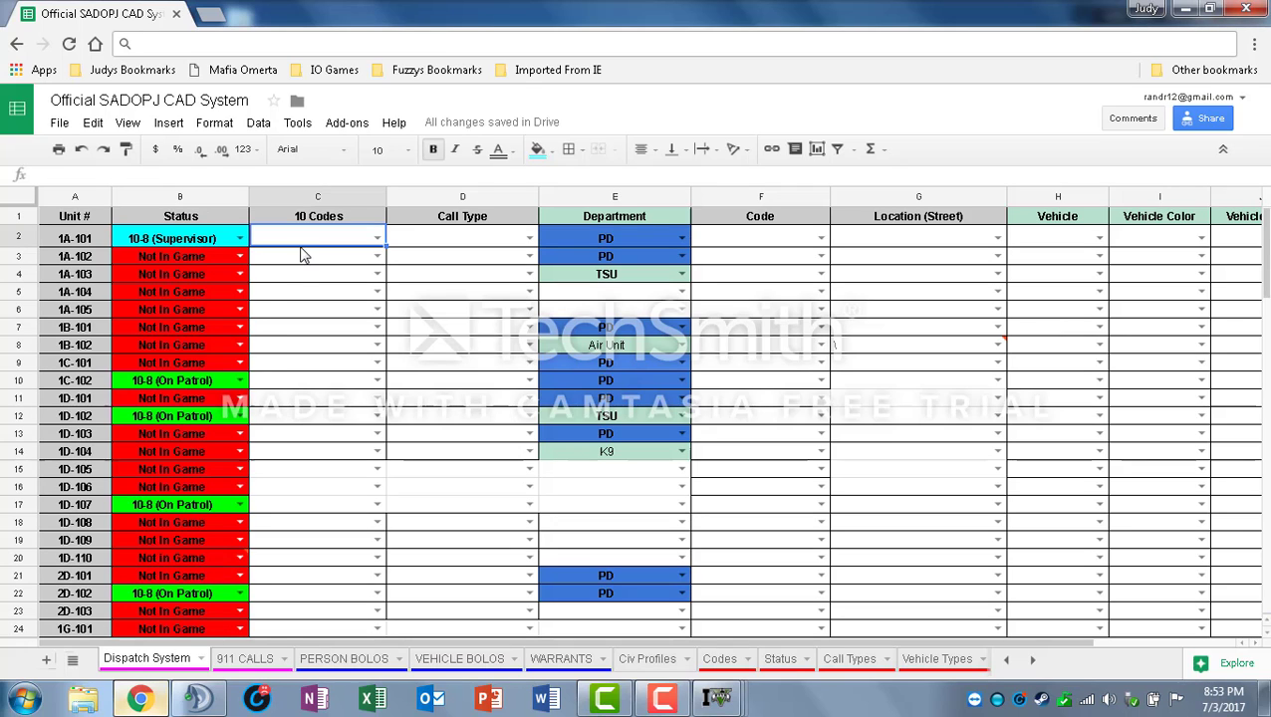
scroll(198, 393, "down", 1)
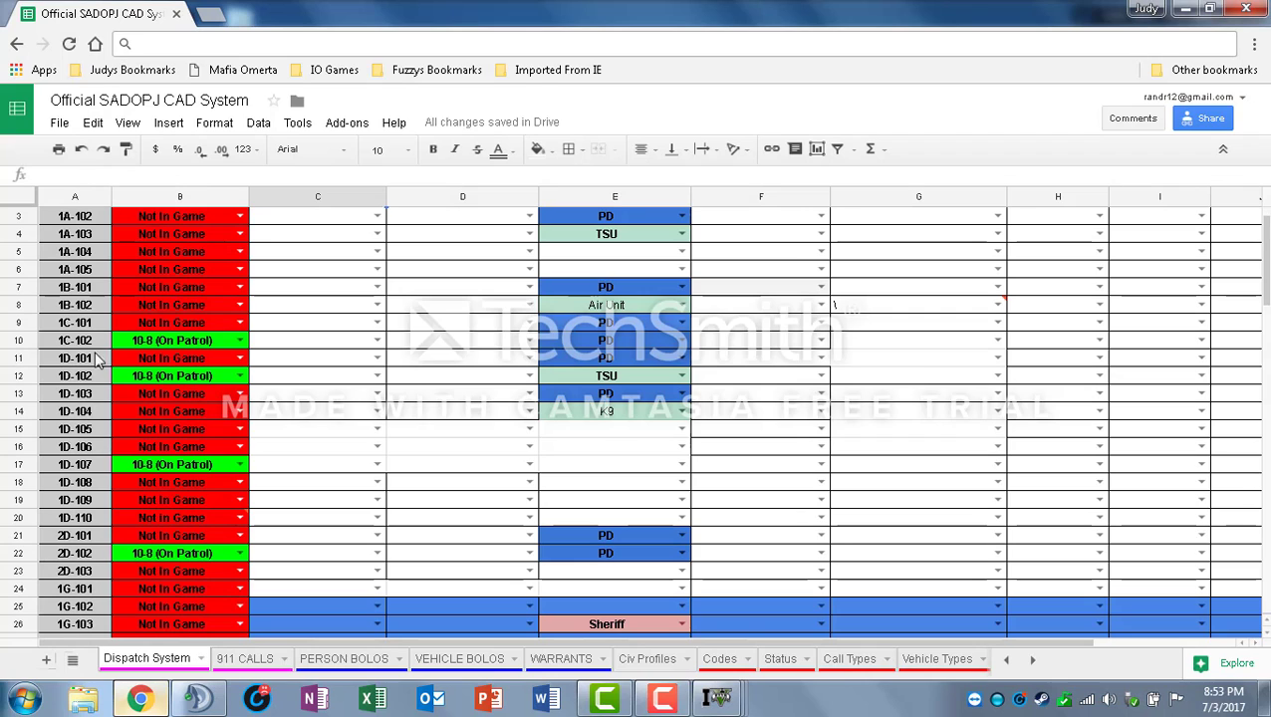
scroll(296, 440, "up", 1)
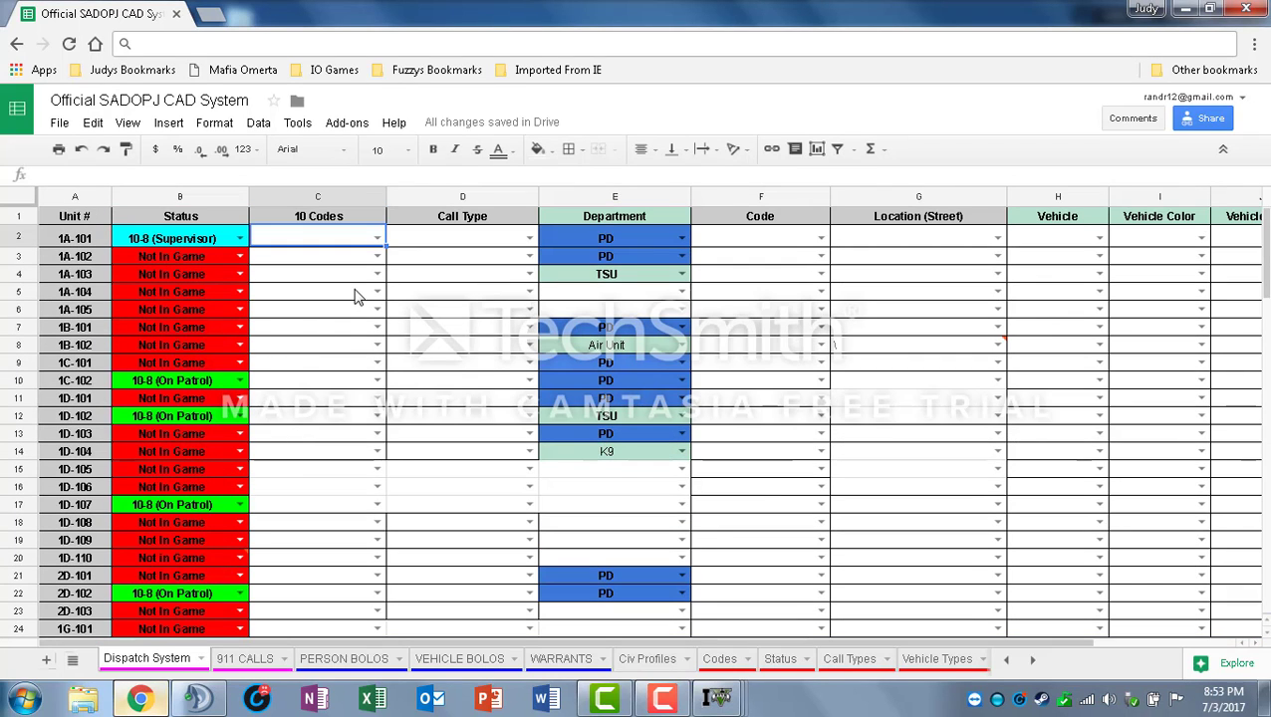
scroll(354, 298, "down", 2)
scroll(335, 312, "up", 2)
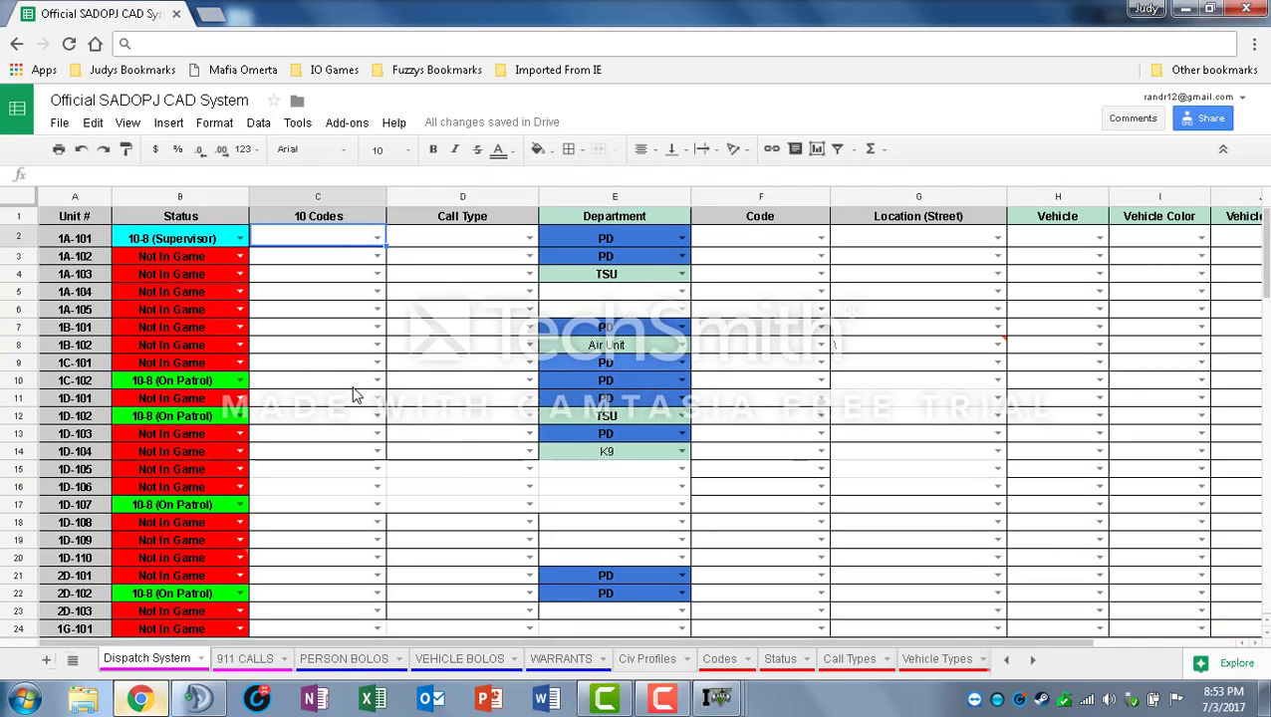
double_click(187, 378)
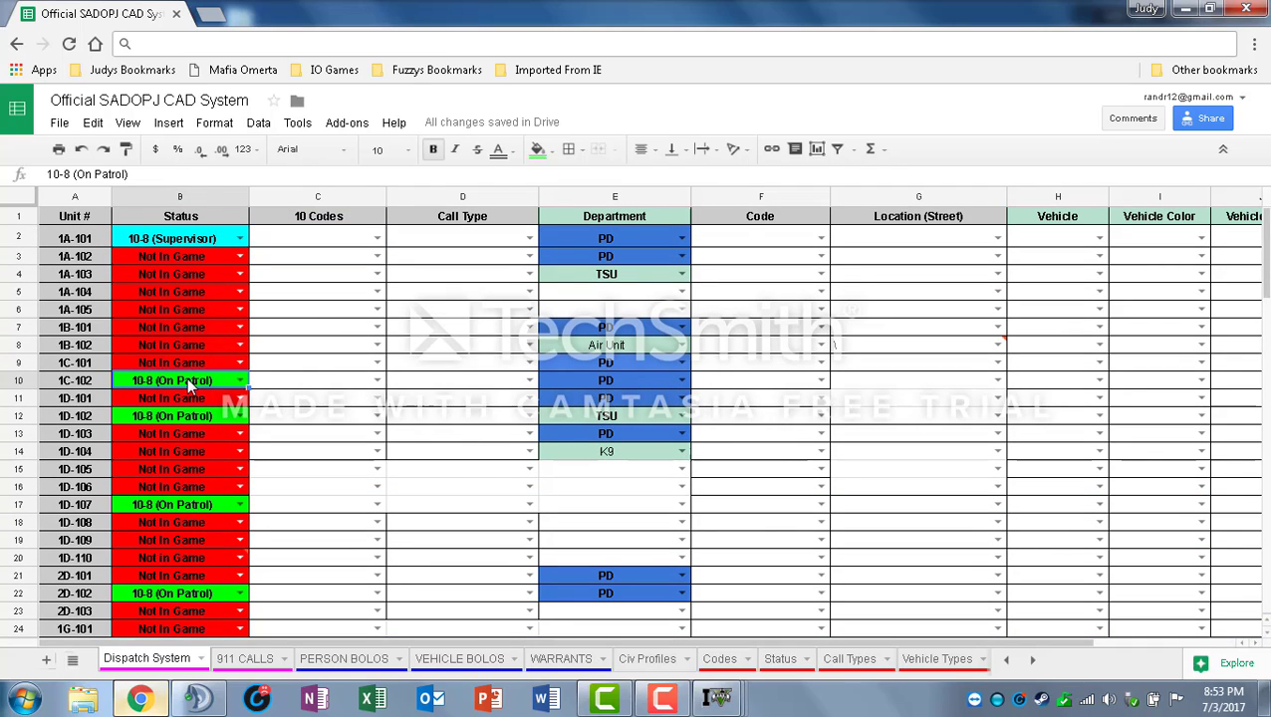
left_click(151, 240)
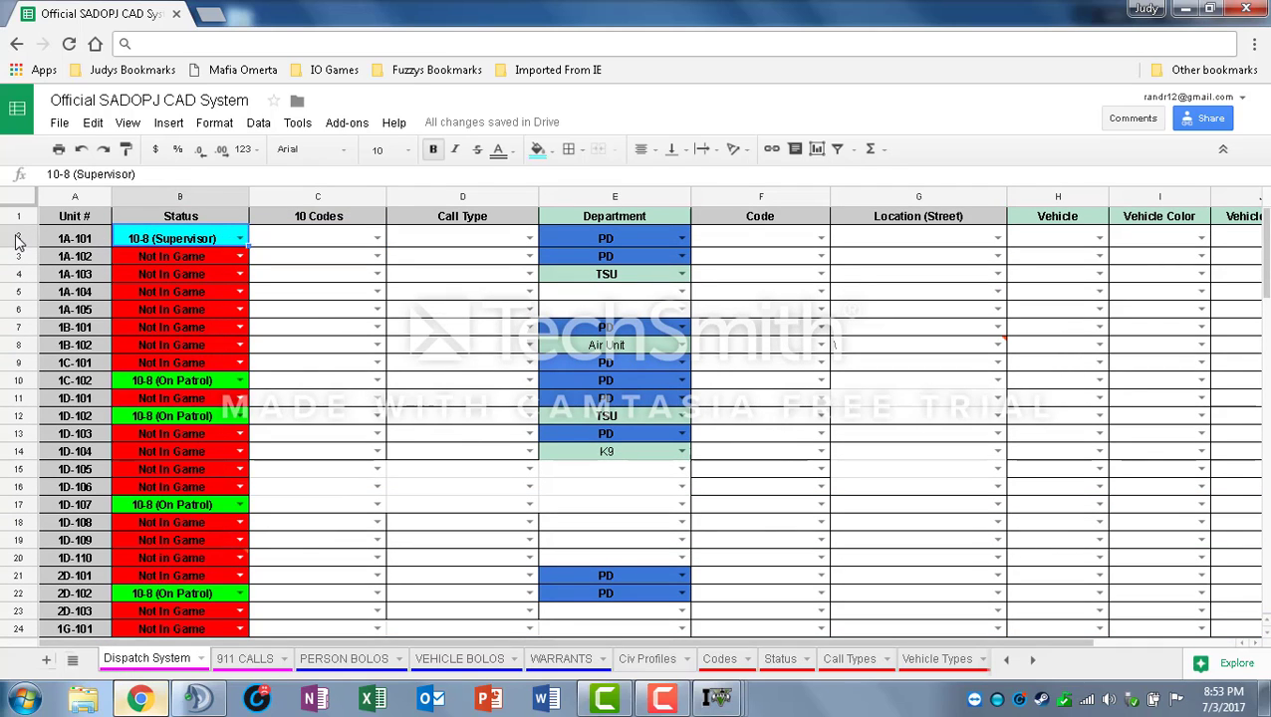
scroll(318, 361, "down", 2)
scroll(317, 361, "down", 2)
scroll(315, 399, "up", 5)
Clear the stray backslash from the street location of unit 1B-102.
mouse_move(835, 349)
left_click(837, 349)
double_click(849, 344)
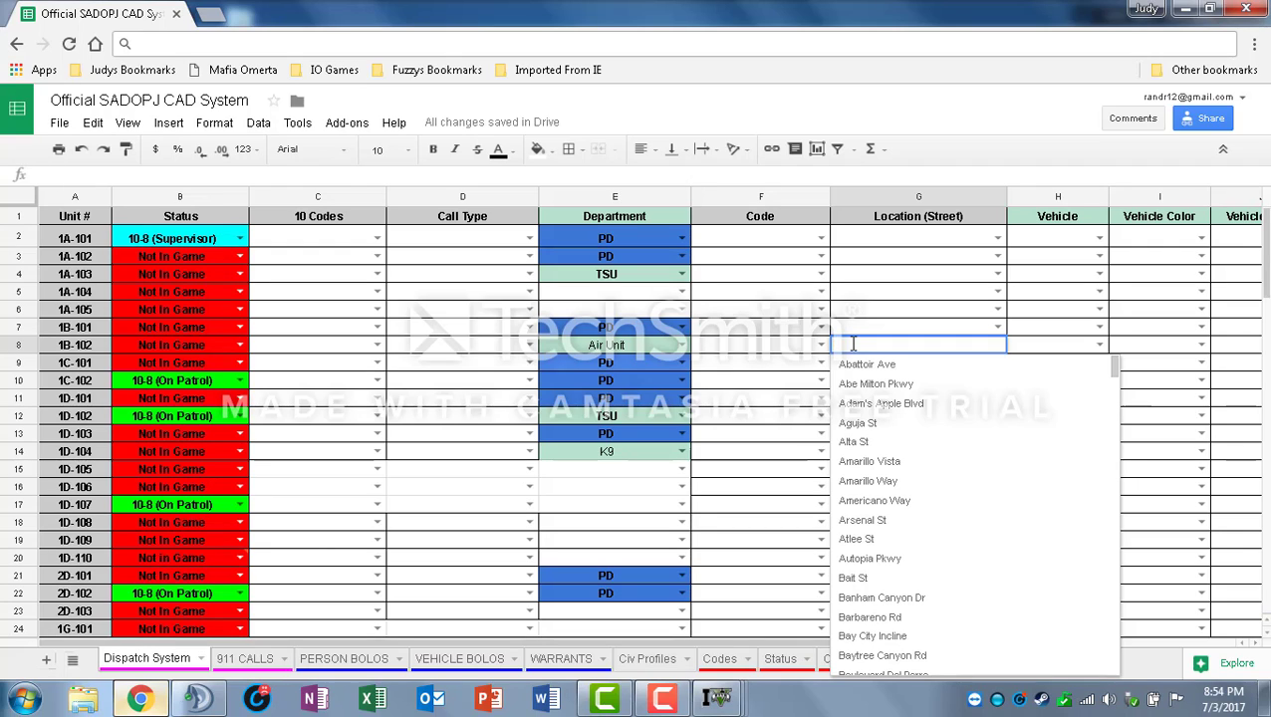
left_click(776, 298)
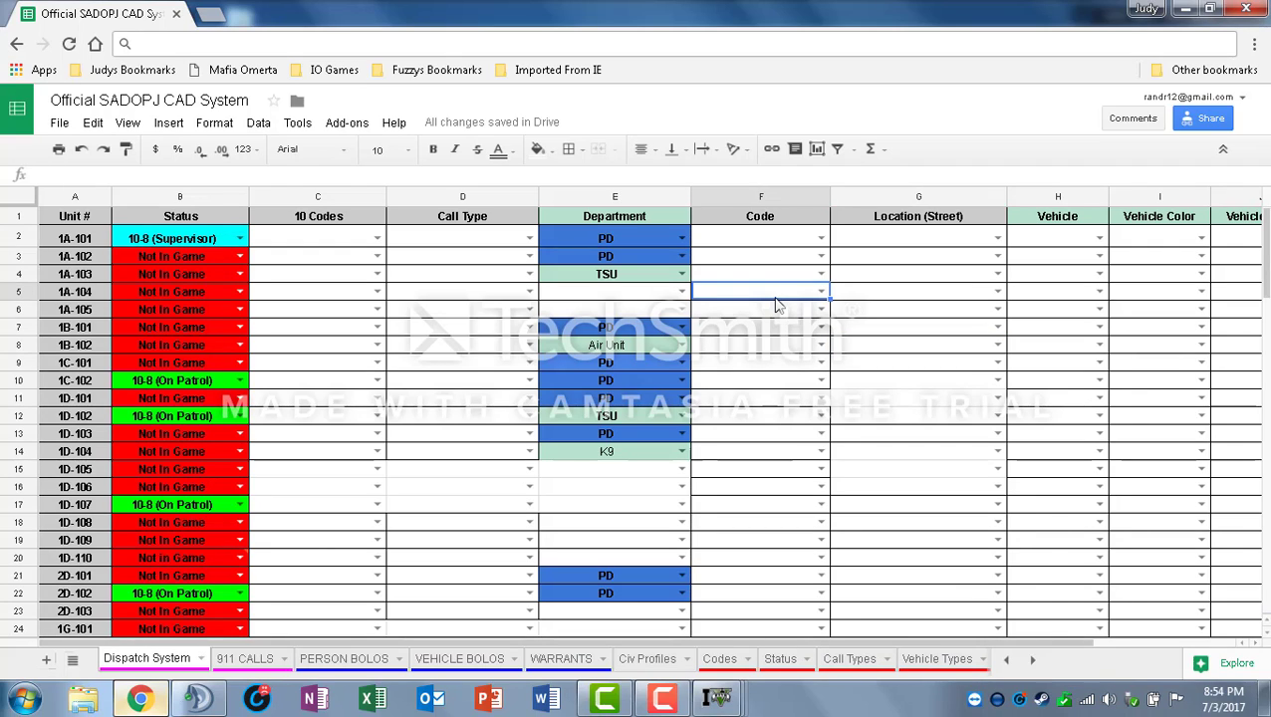
scroll(777, 303, "down", 1)
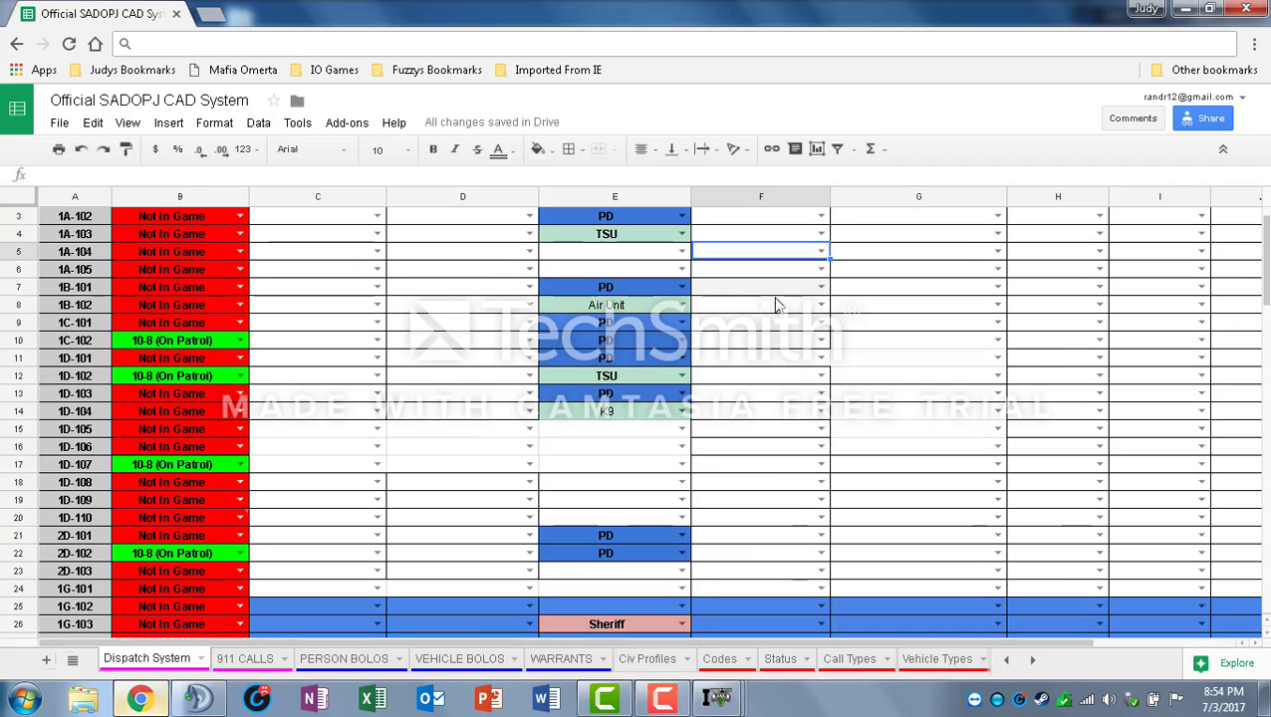
scroll(776, 303, "down", 1)
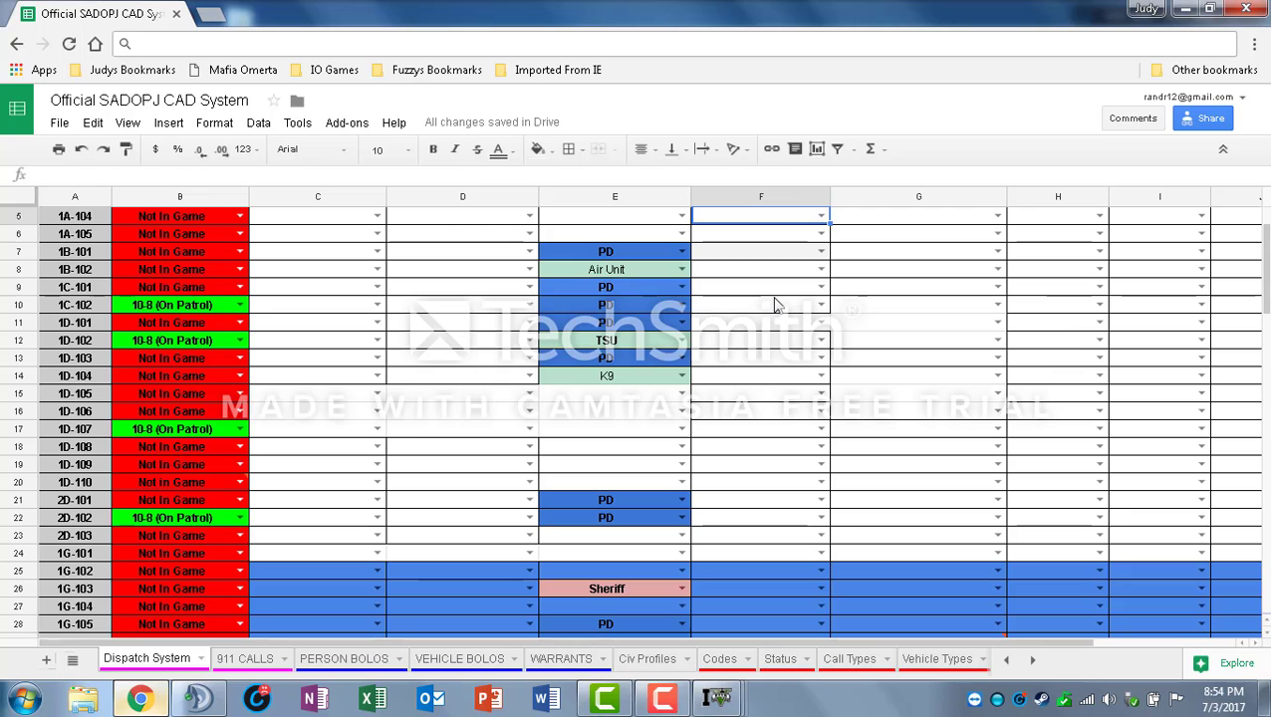
scroll(776, 304, "down", 1)
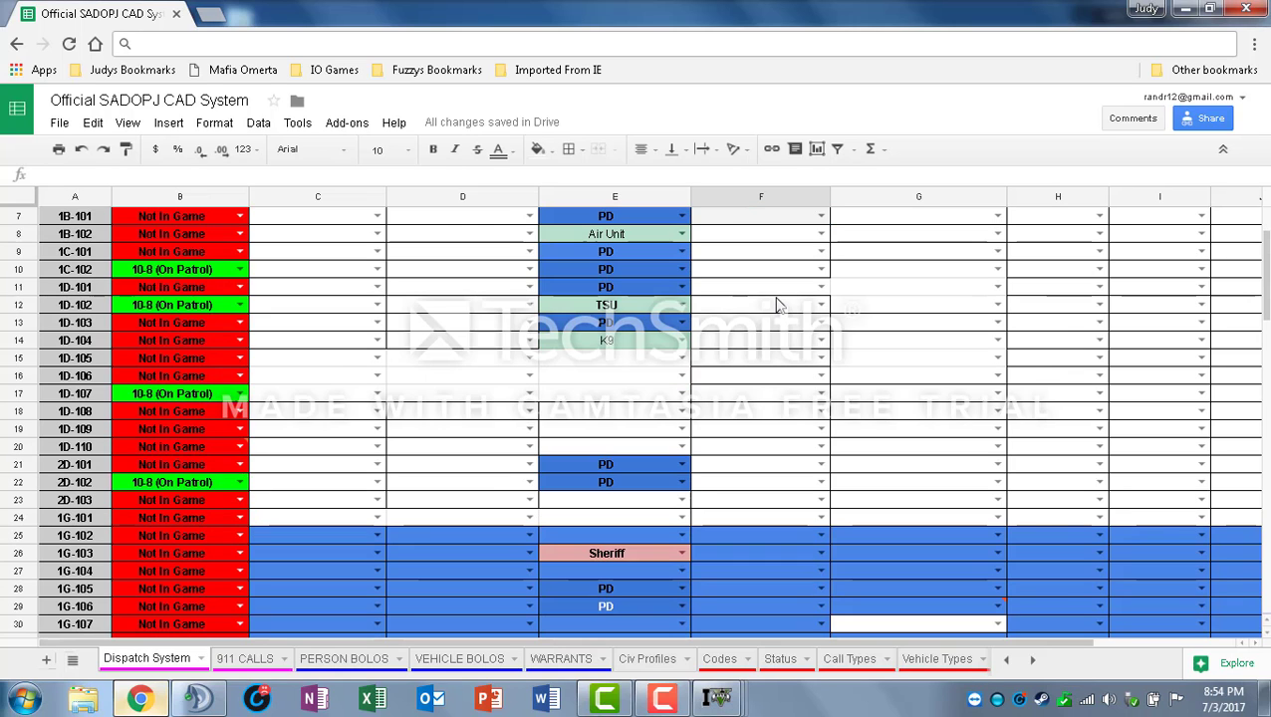
scroll(776, 304, "down", 5)
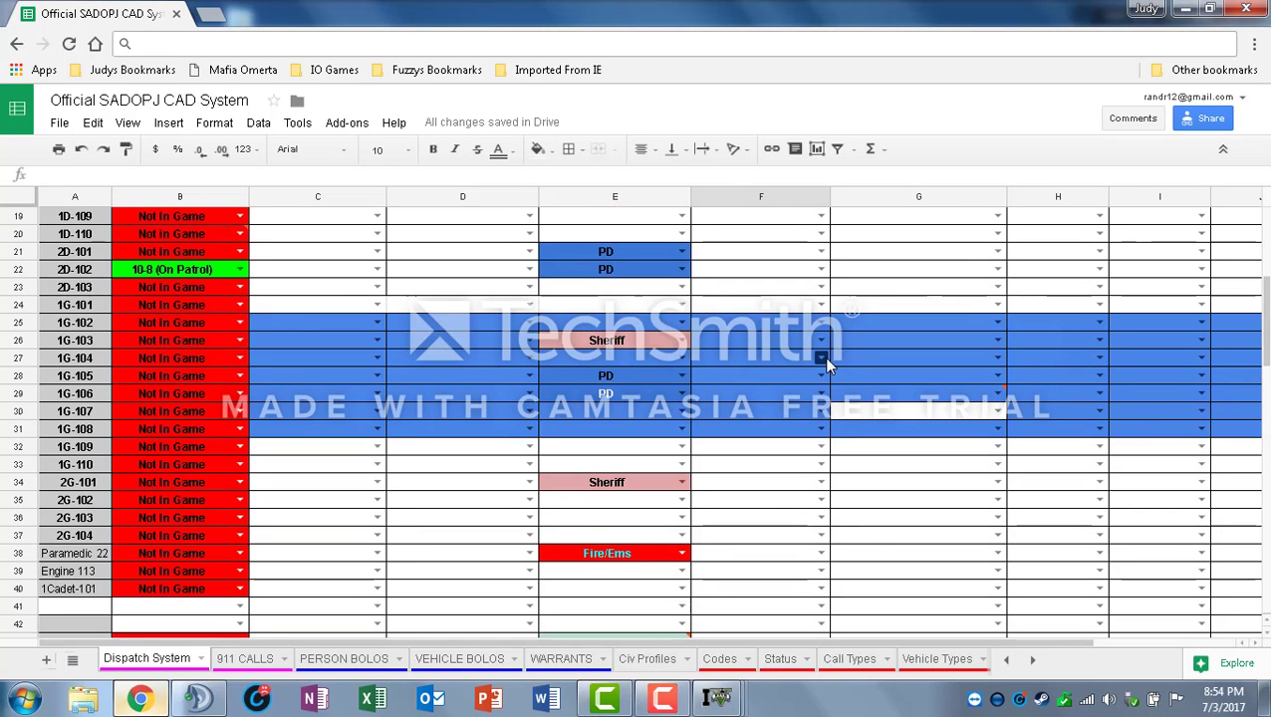
scroll(823, 357, "up", 7)
scroll(823, 373, "up", 1)
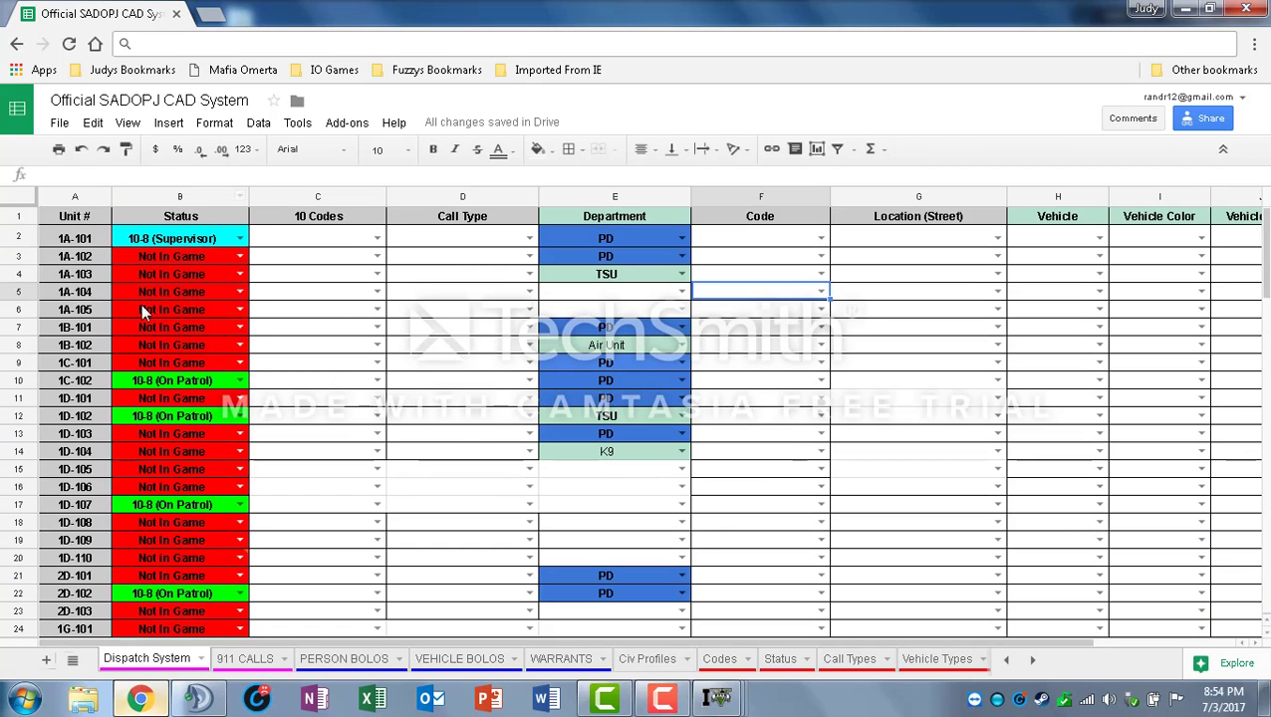
Open the 911 CALLS sheet and examine the 6:12PM 6/14 suspicious person call's location, description, assigned units and status.
left_click(242, 662)
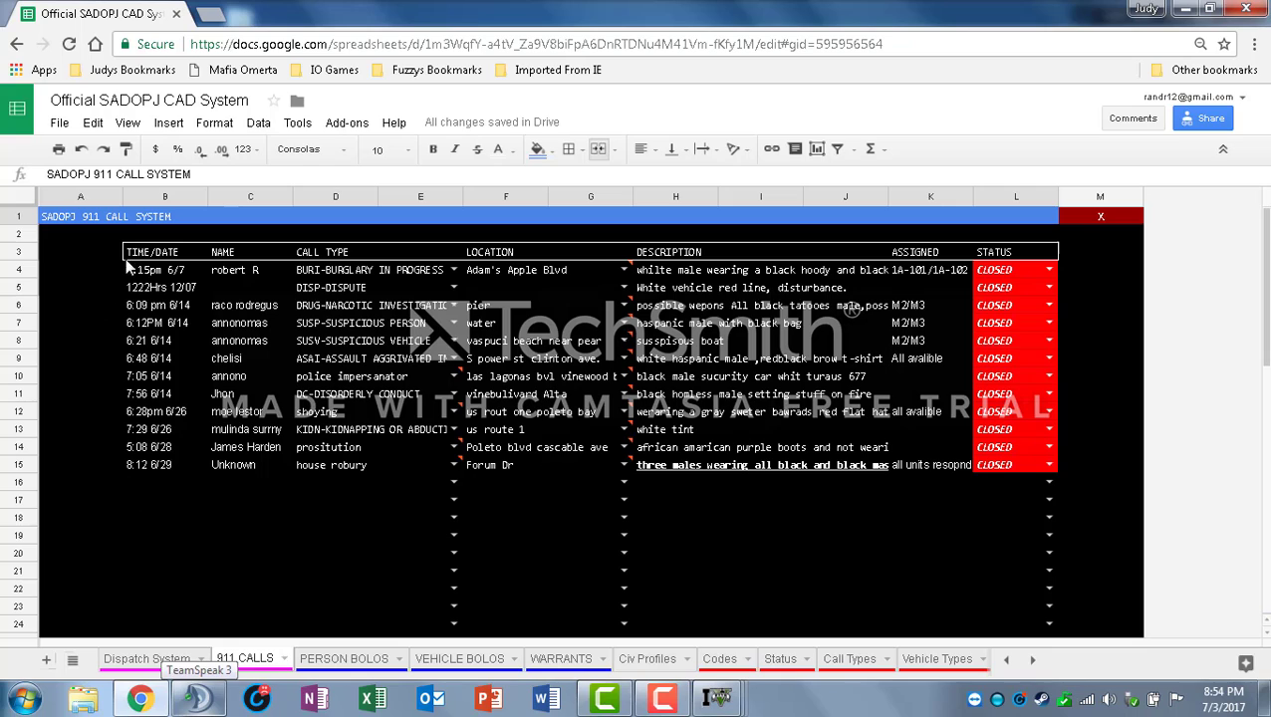
left_click(149, 327)
left_click(18, 323)
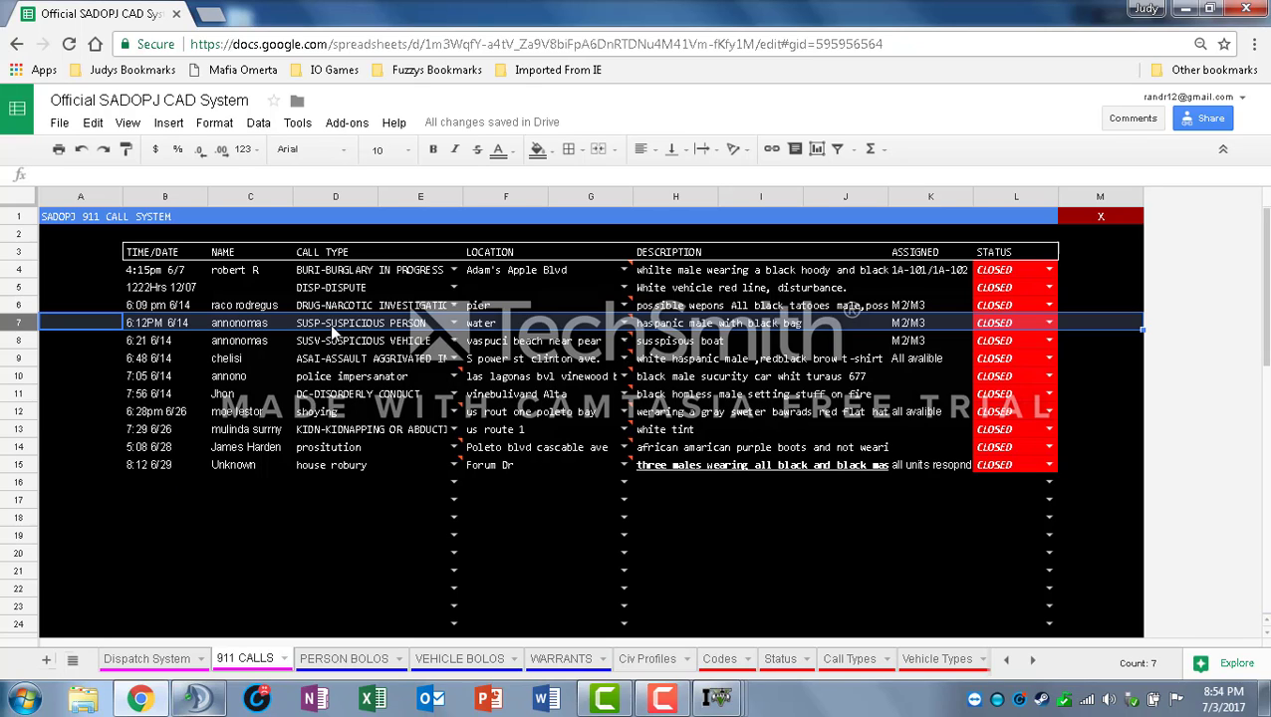
mouse_move(482, 325)
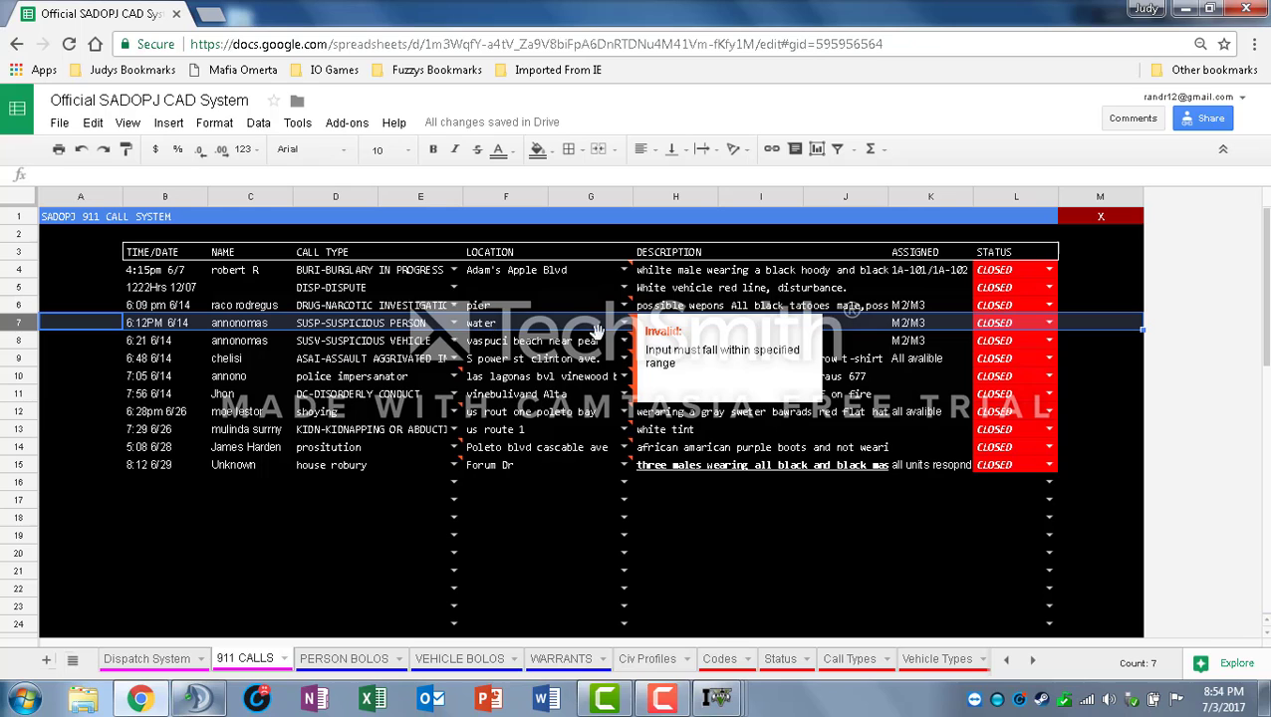
left_click(1205, 435)
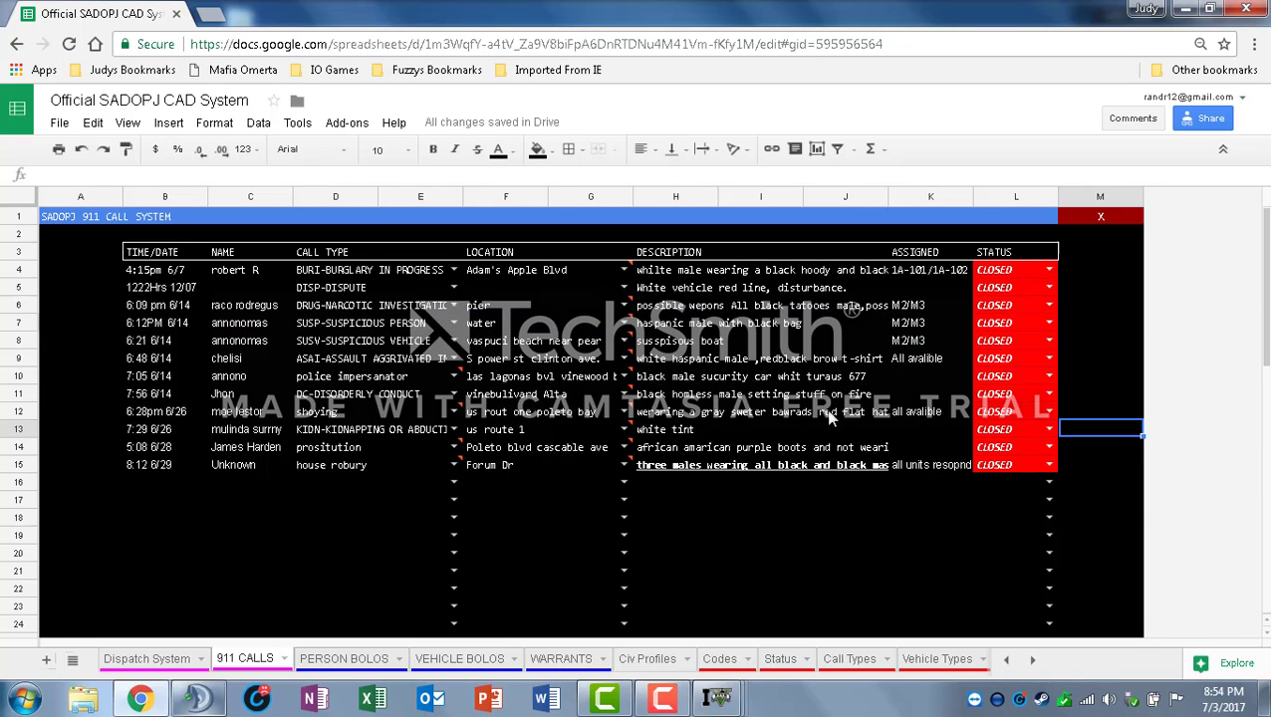
mouse_move(643, 337)
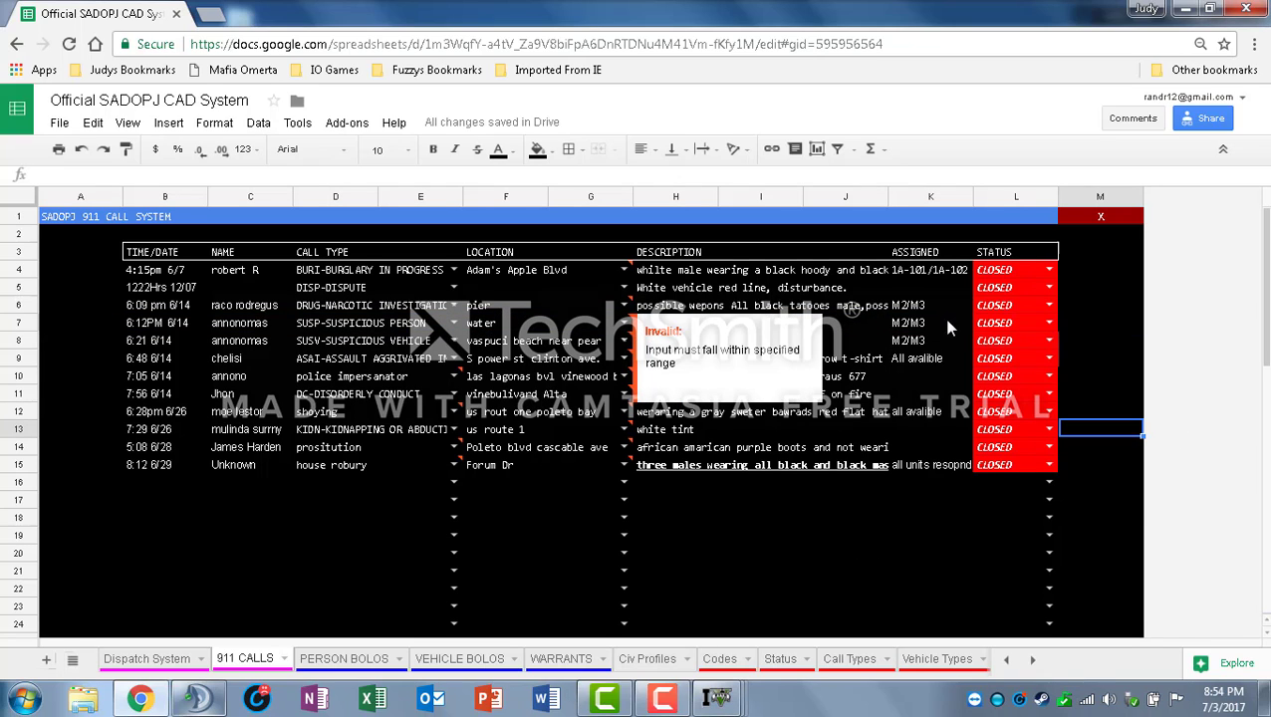
left_click(852, 327)
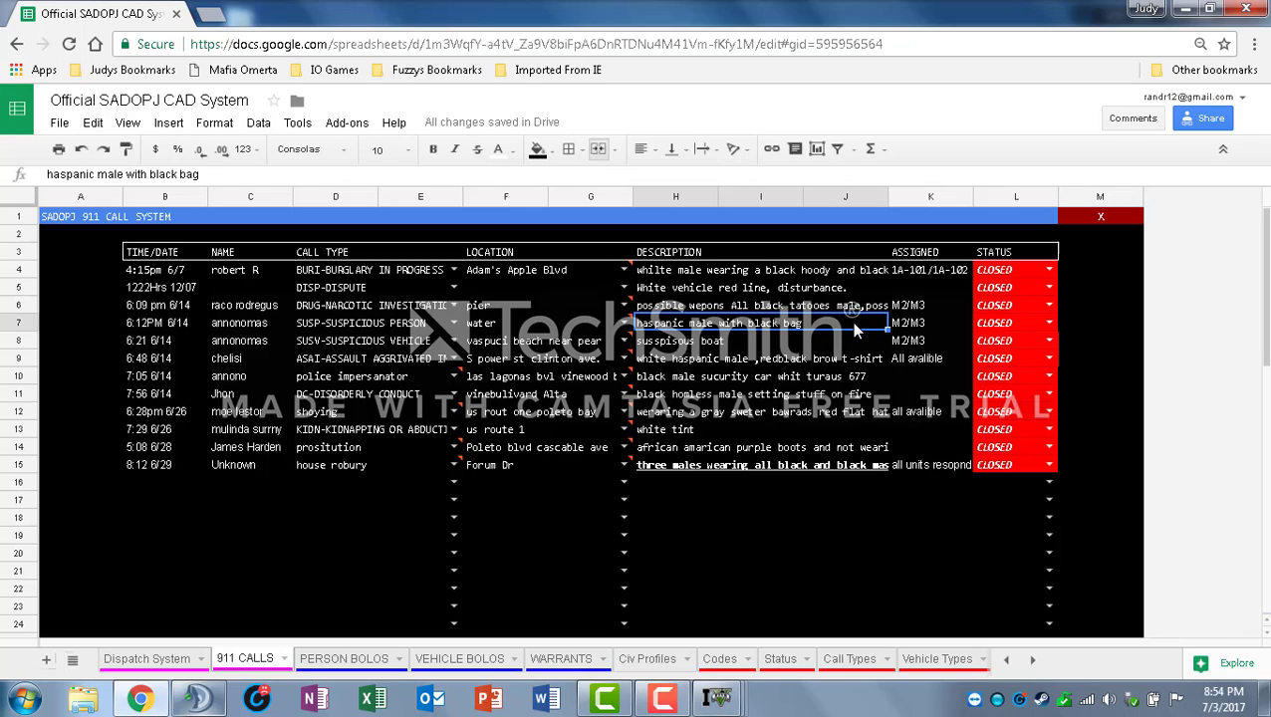
left_click(922, 323)
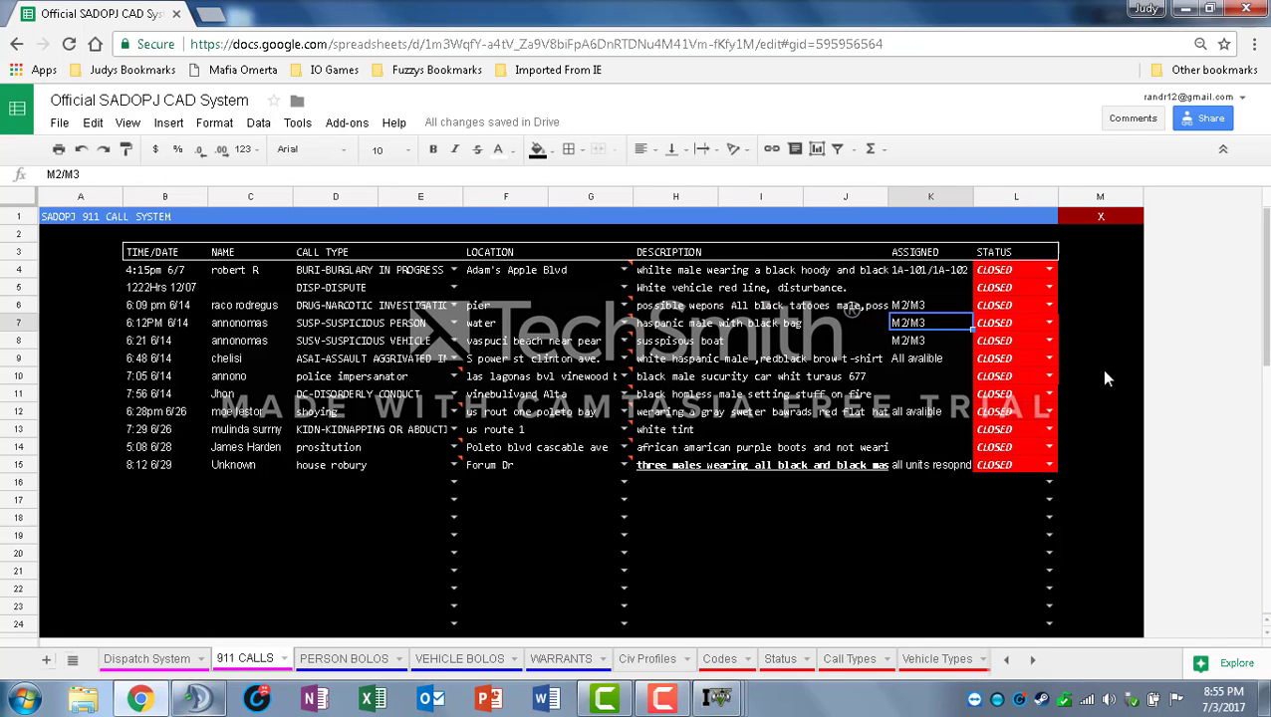
left_click(1008, 327)
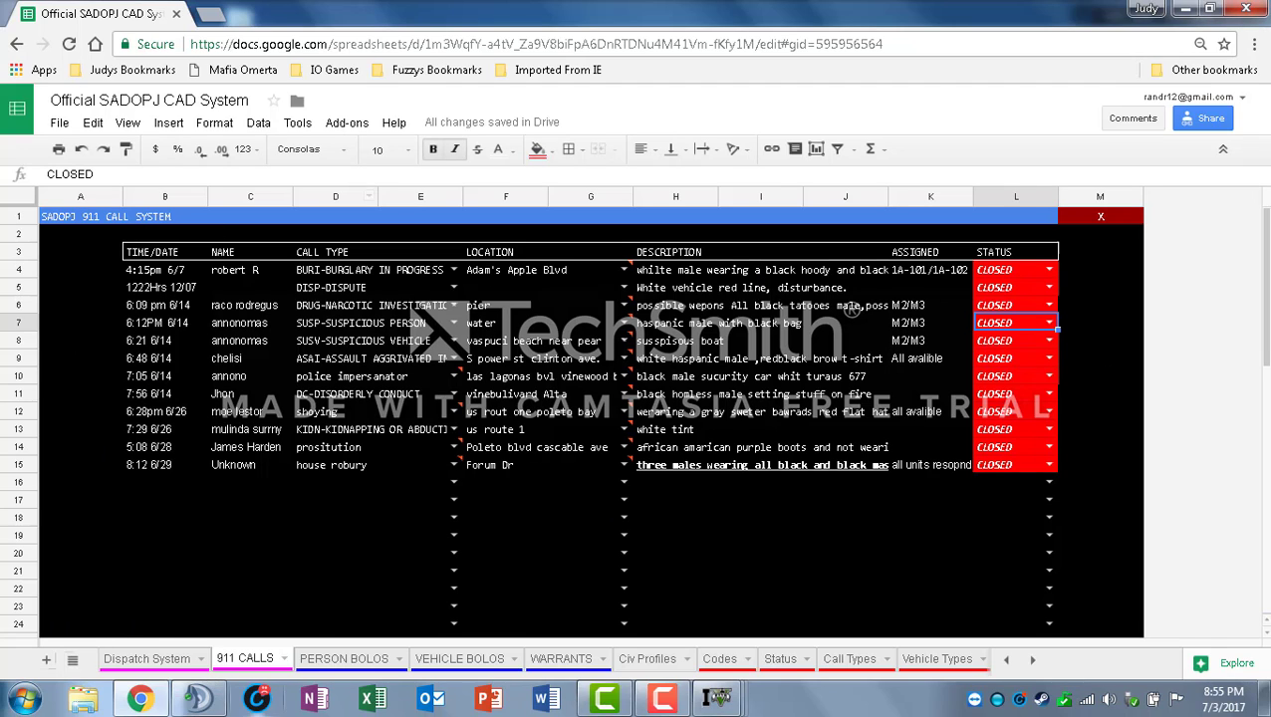
Return to the Dispatch System sheet and view the rows of boat units M1 to M4.
left_click(172, 660)
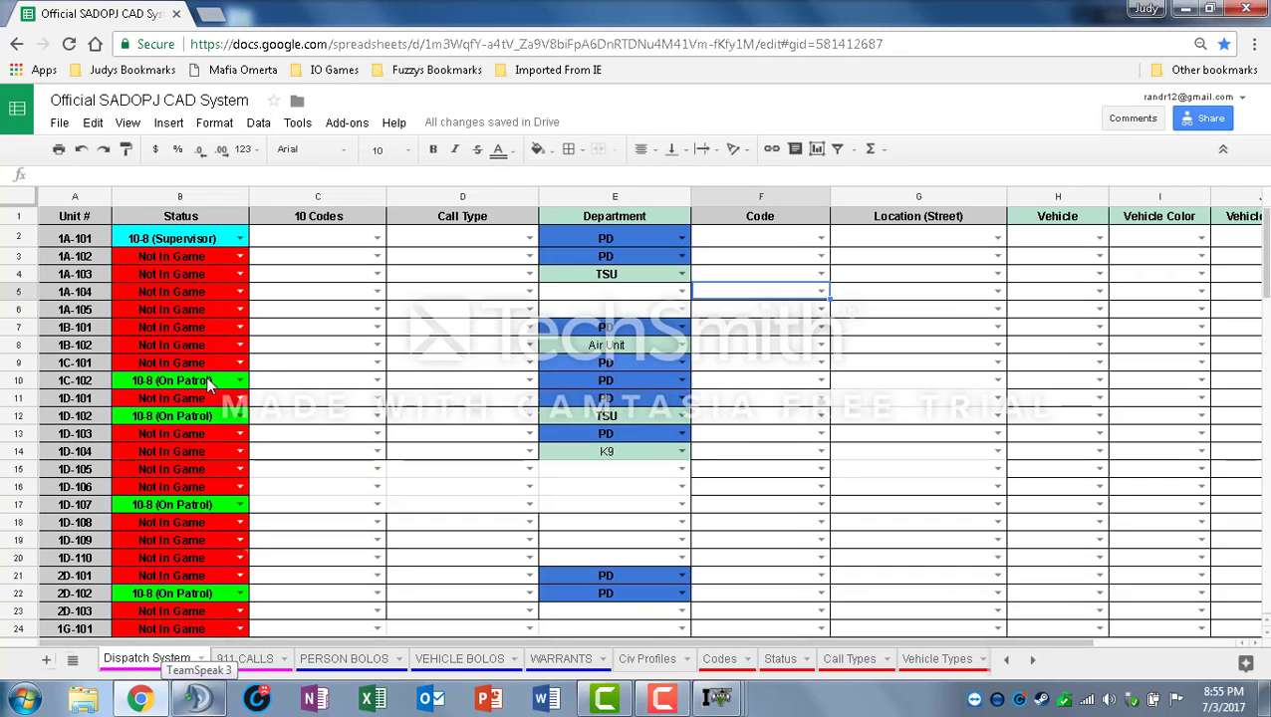
scroll(525, 371, "down", 2)
scroll(528, 443, "down", 3)
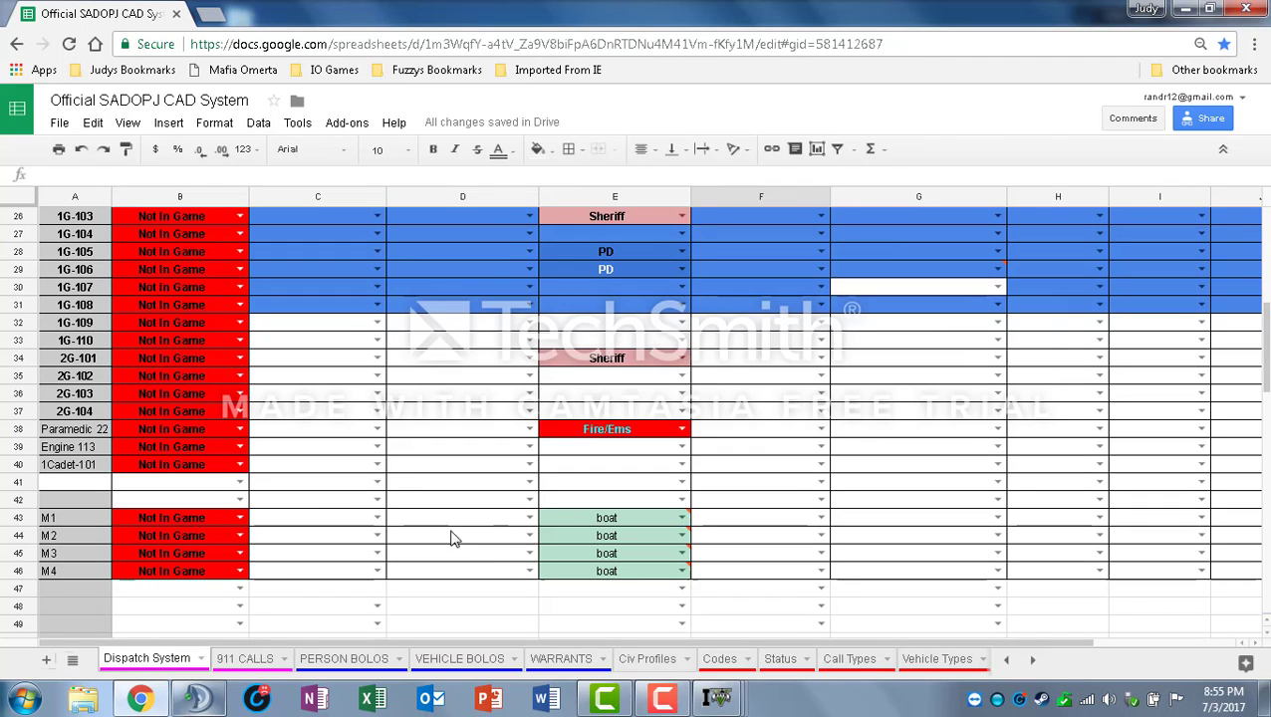
On the PERSON BOLOS sheet, start a new BOLO in row 5 with status ACTIVE, "male" in column B and "cacasin" in column C.
left_click(329, 663)
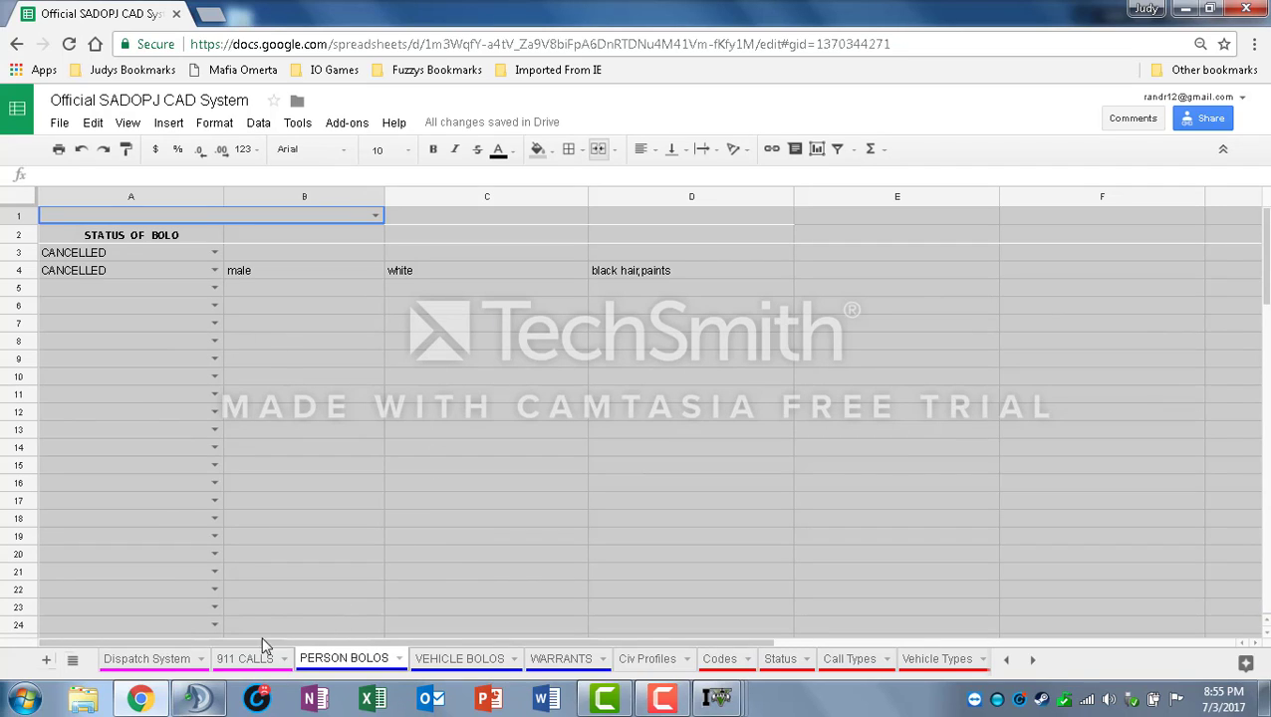
double_click(137, 286)
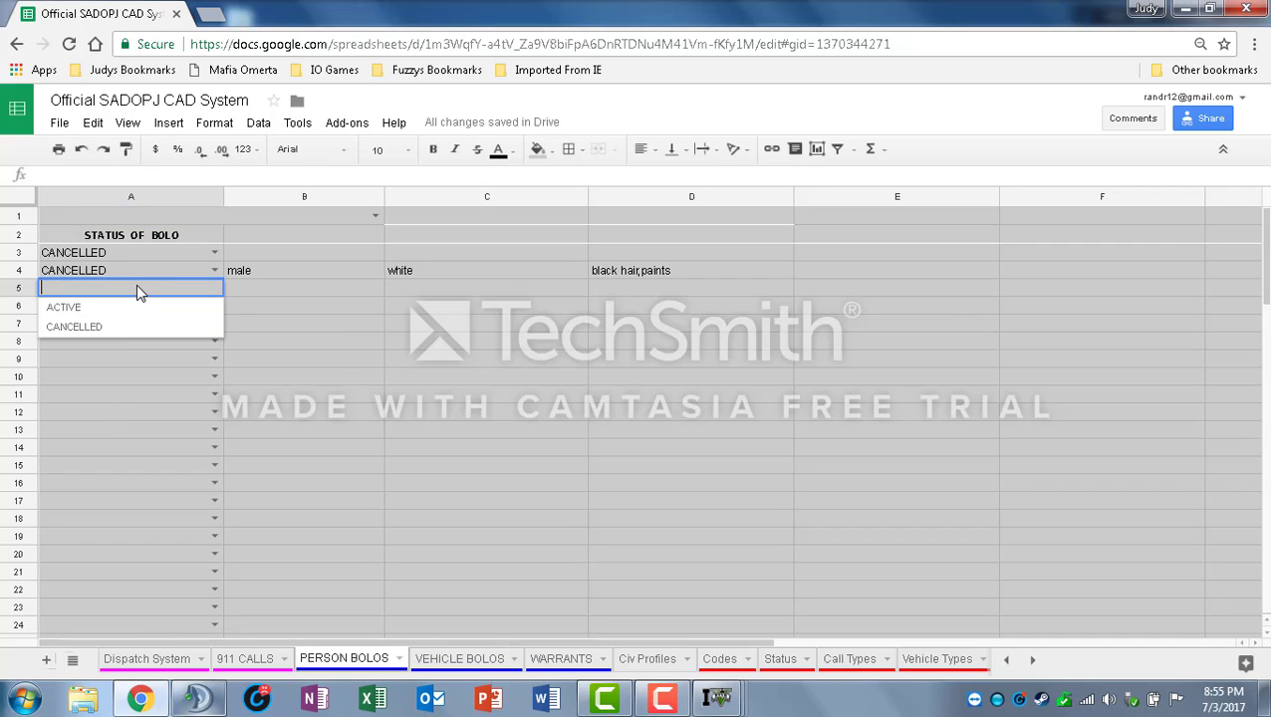
left_click(126, 311)
left_click(240, 289)
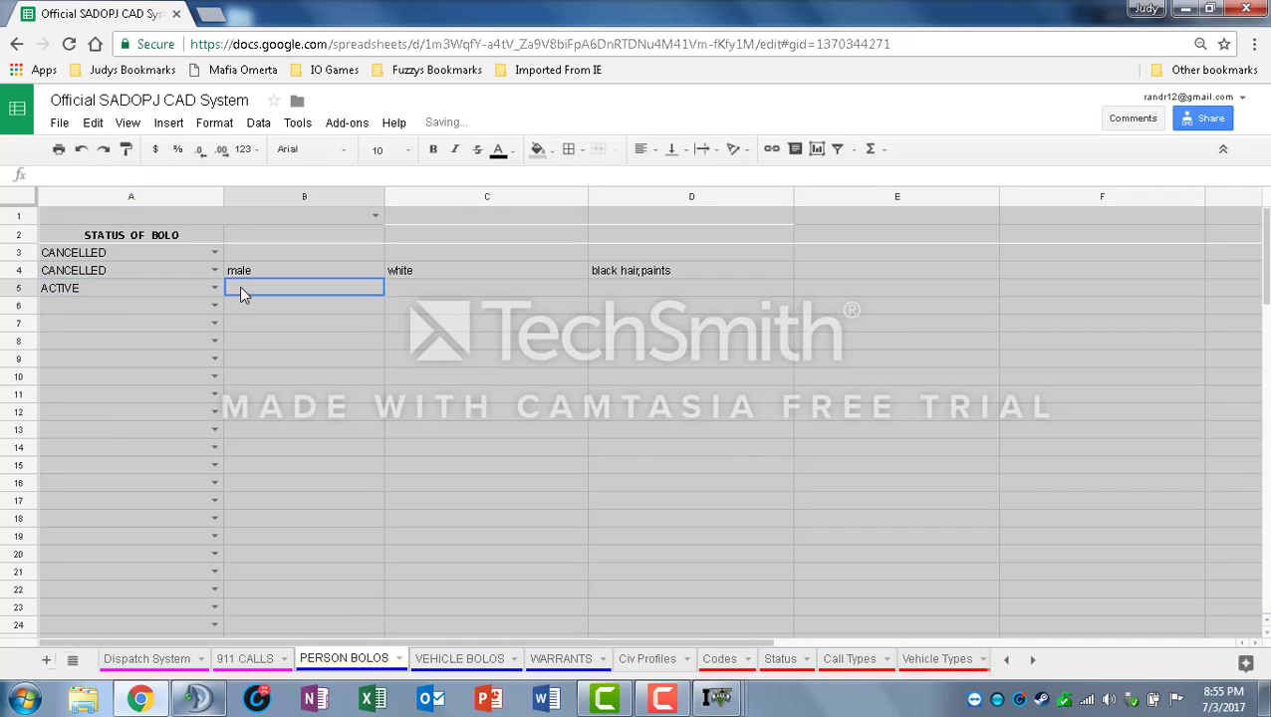
type("male")
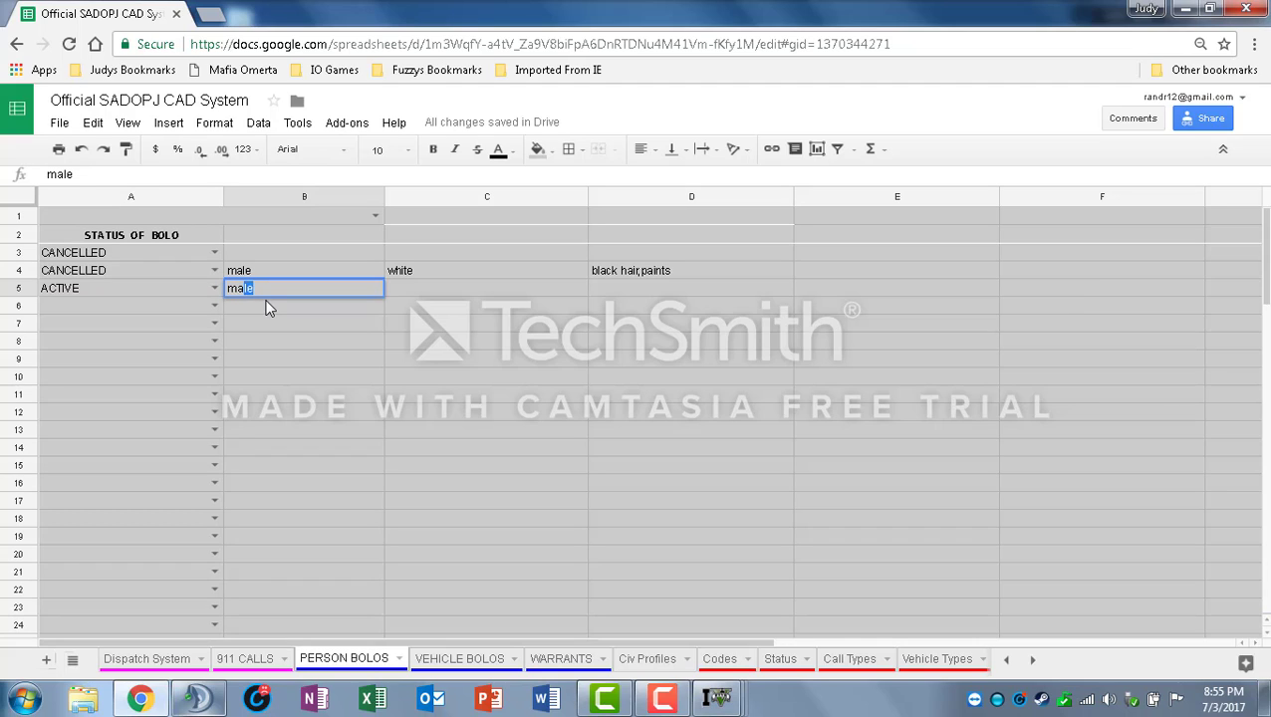
left_click(460, 289)
type("ca")
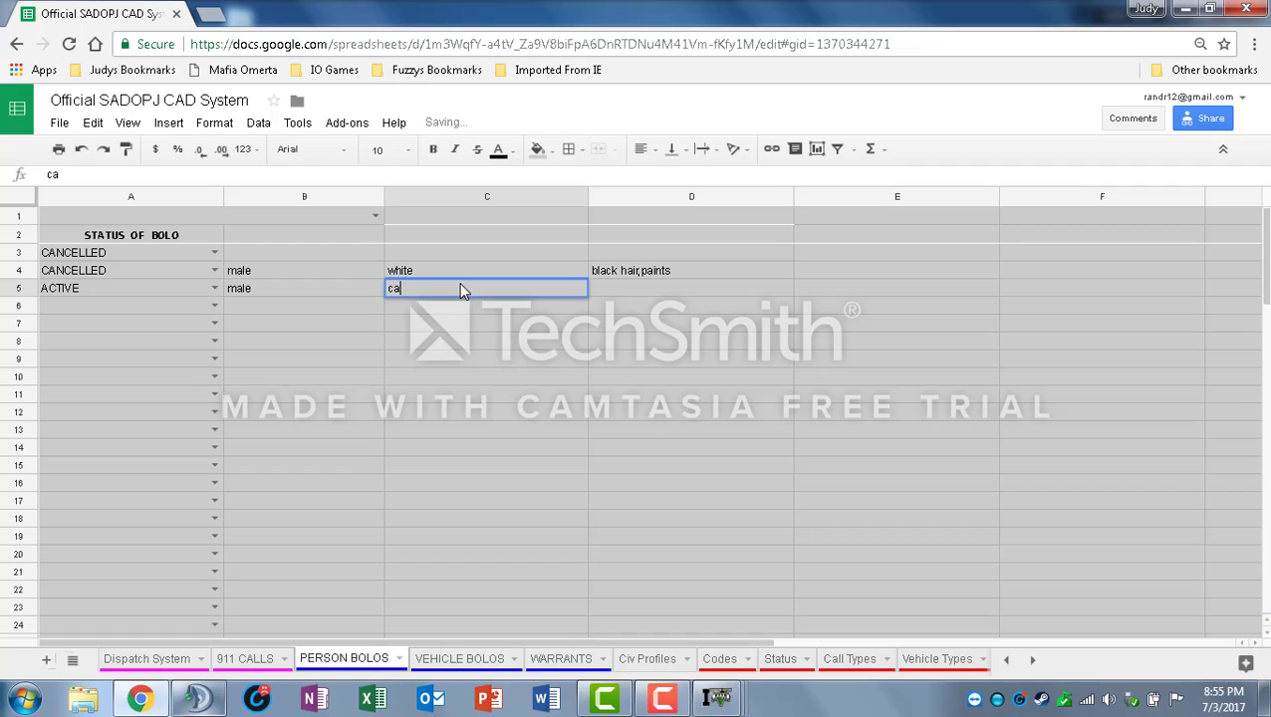
type("casin")
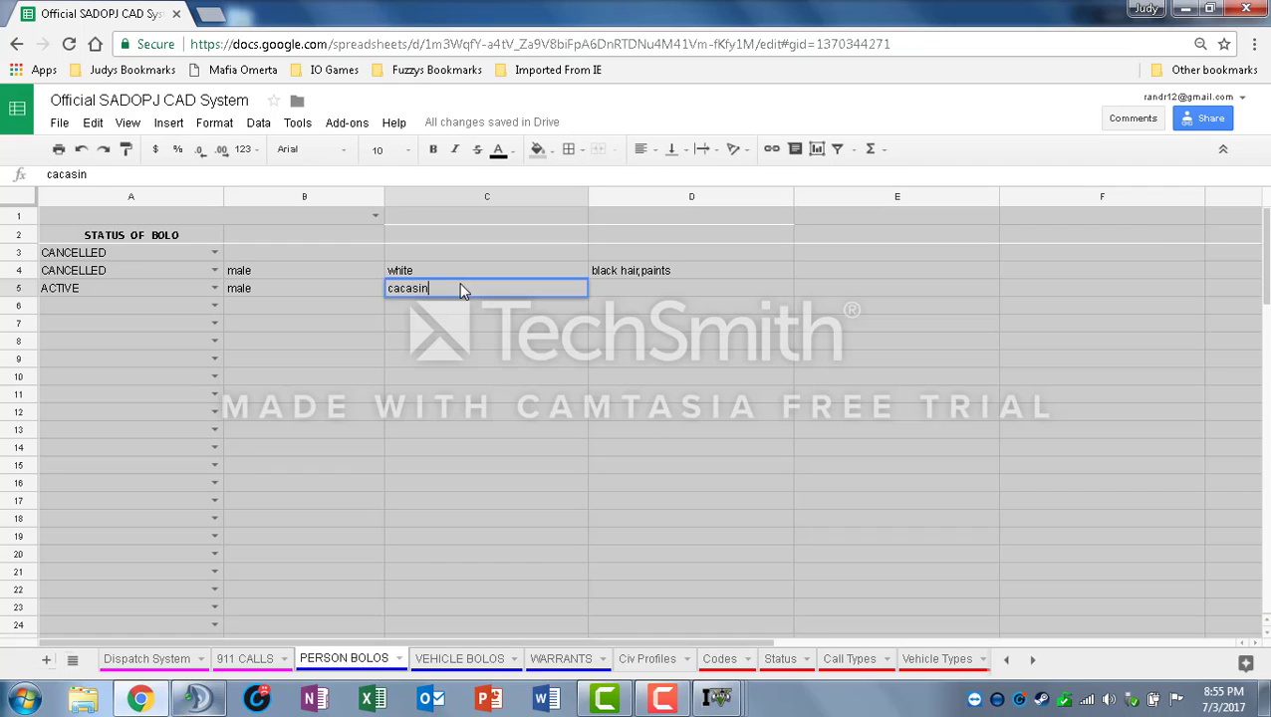
Enter the description "wearing a black shirt blue jens and black mask" in column D of the row 5 BOLO.
left_click(619, 297)
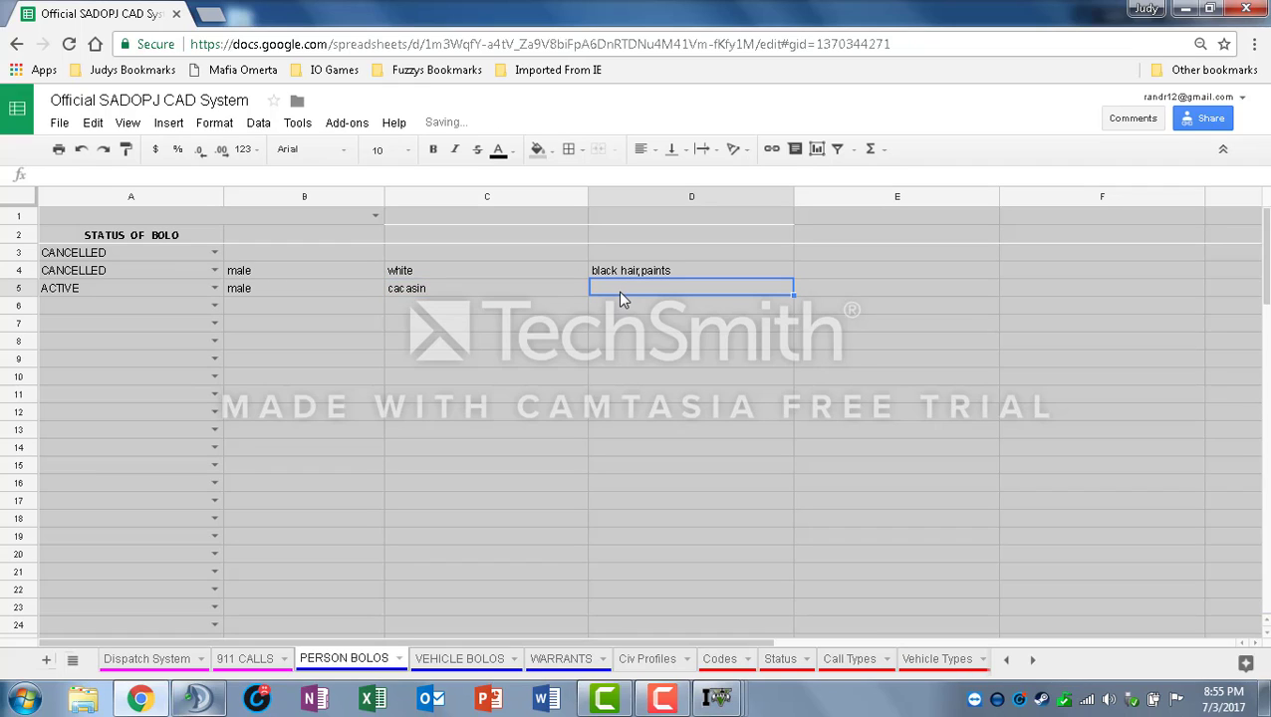
type("wa")
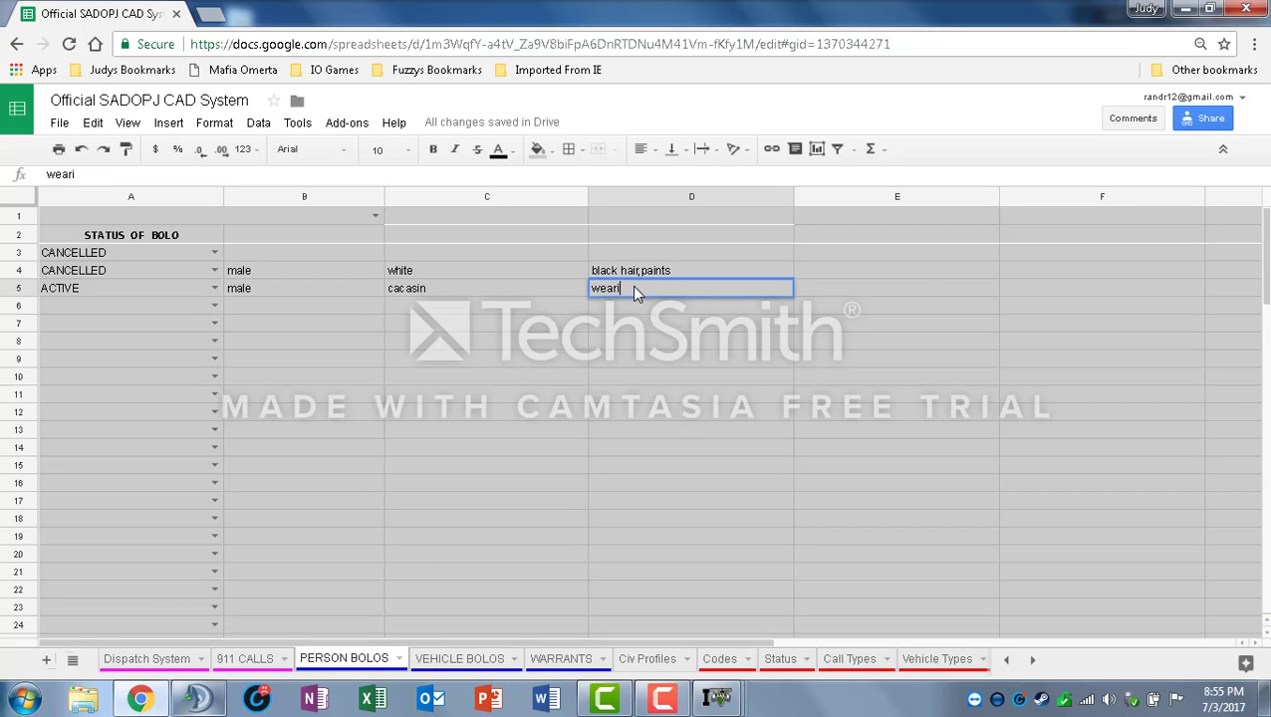
type("earing a black sith")
key("BackSpace")
key("BackSpace")
key("BackSpace")
type("hirt blue")
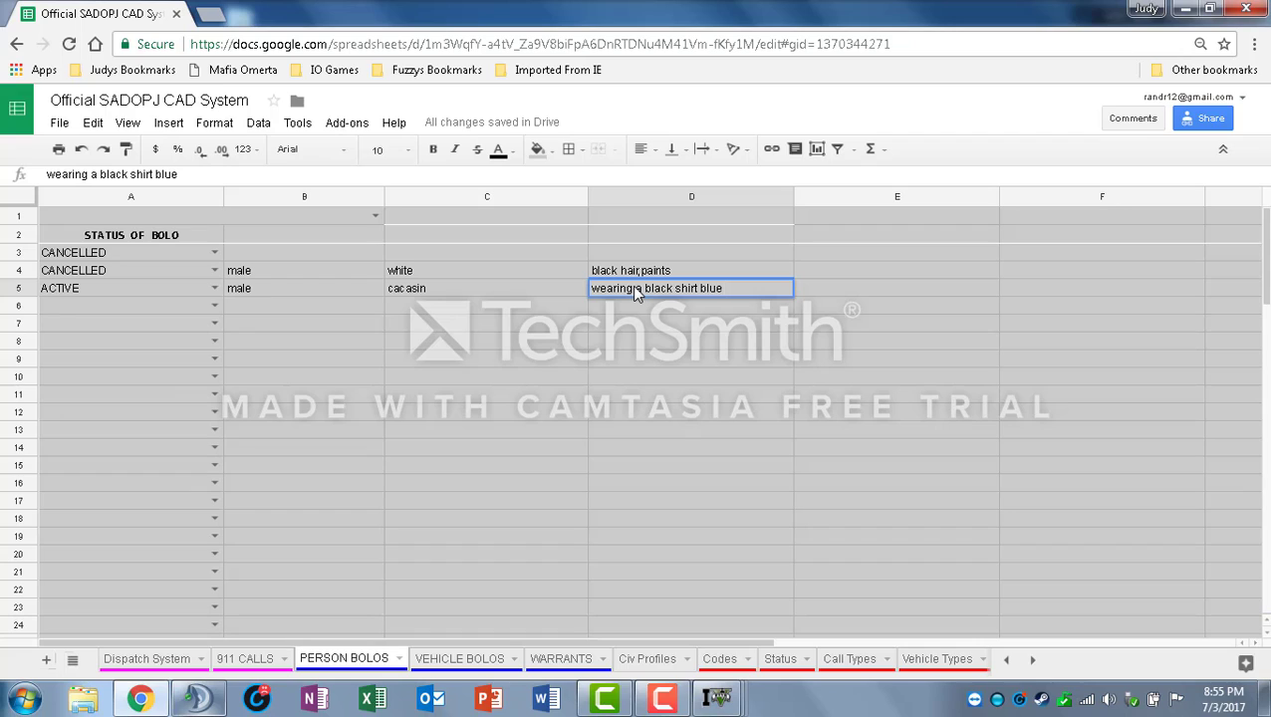
type(" jens and black maske")
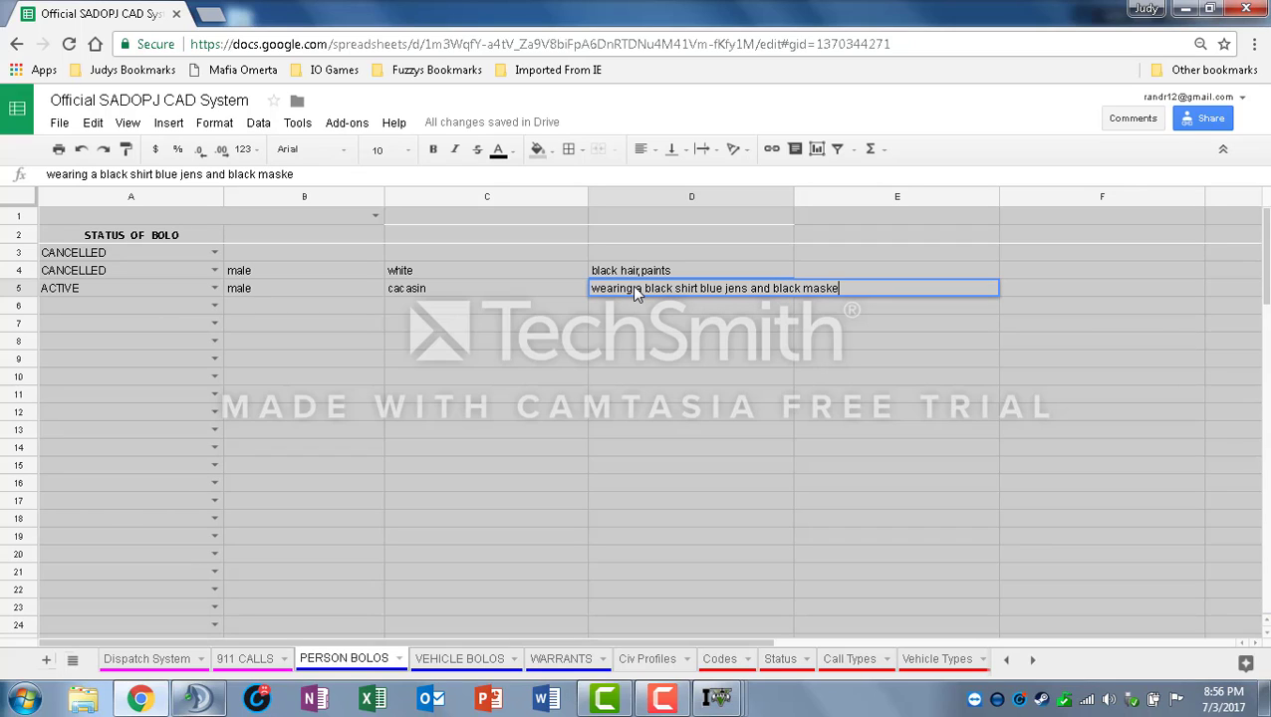
key("BackSpace")
left_click(659, 348)
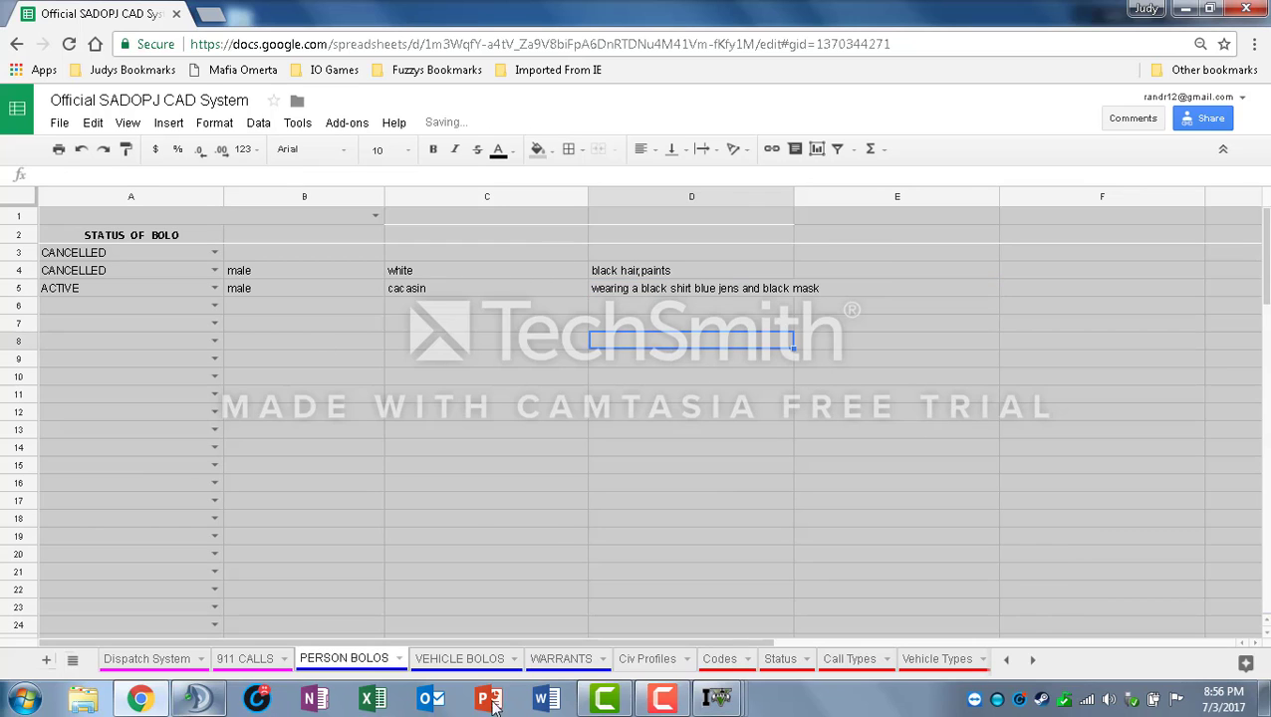
Return to the Dispatch System sheet and view the unit roster from its first row.
left_click(147, 659)
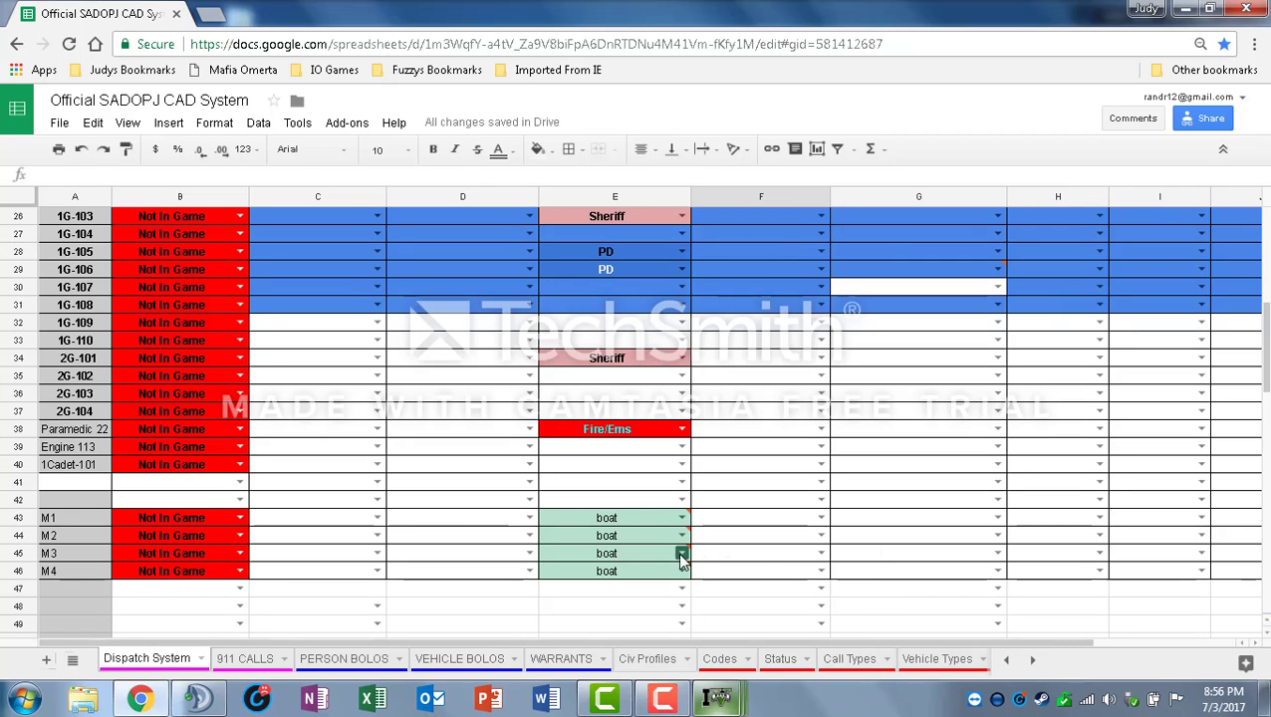
scroll(655, 556, "up", 5)
scroll(654, 556, "up", 3)
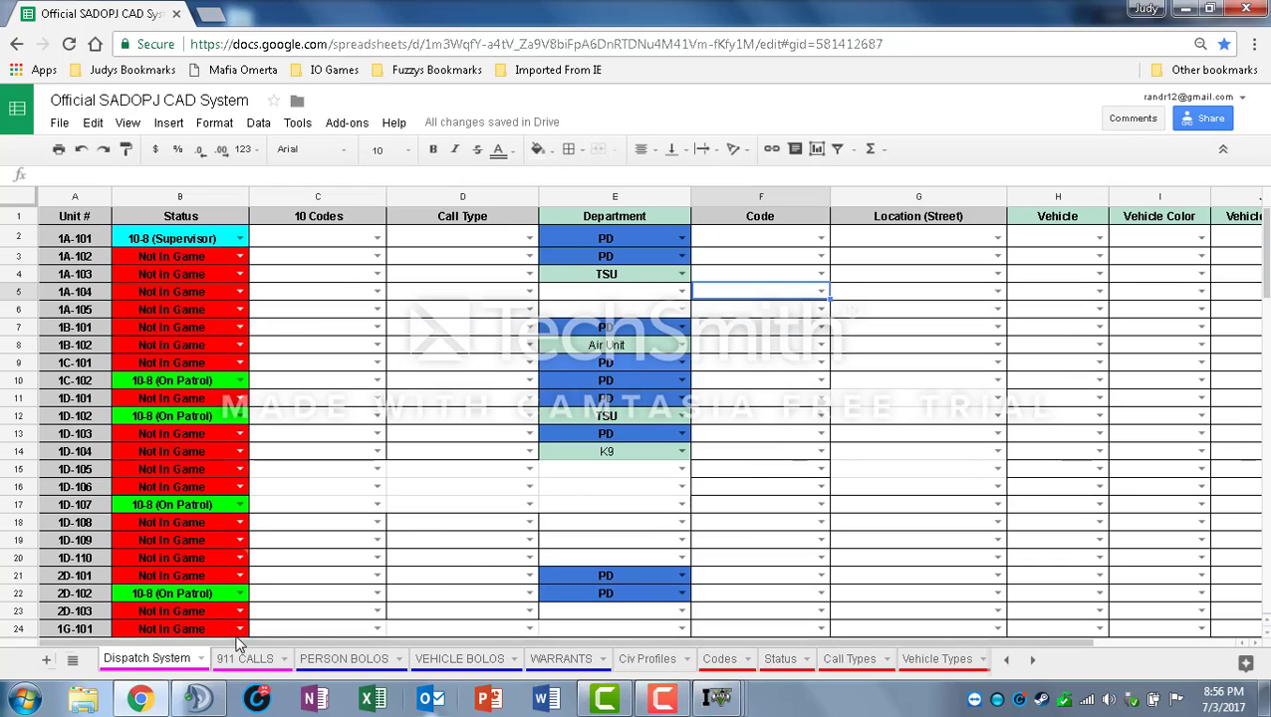
On the PERSON BOLOS sheet, set the status of the row 5 BOLO to CANCELLED.
left_click(305, 662)
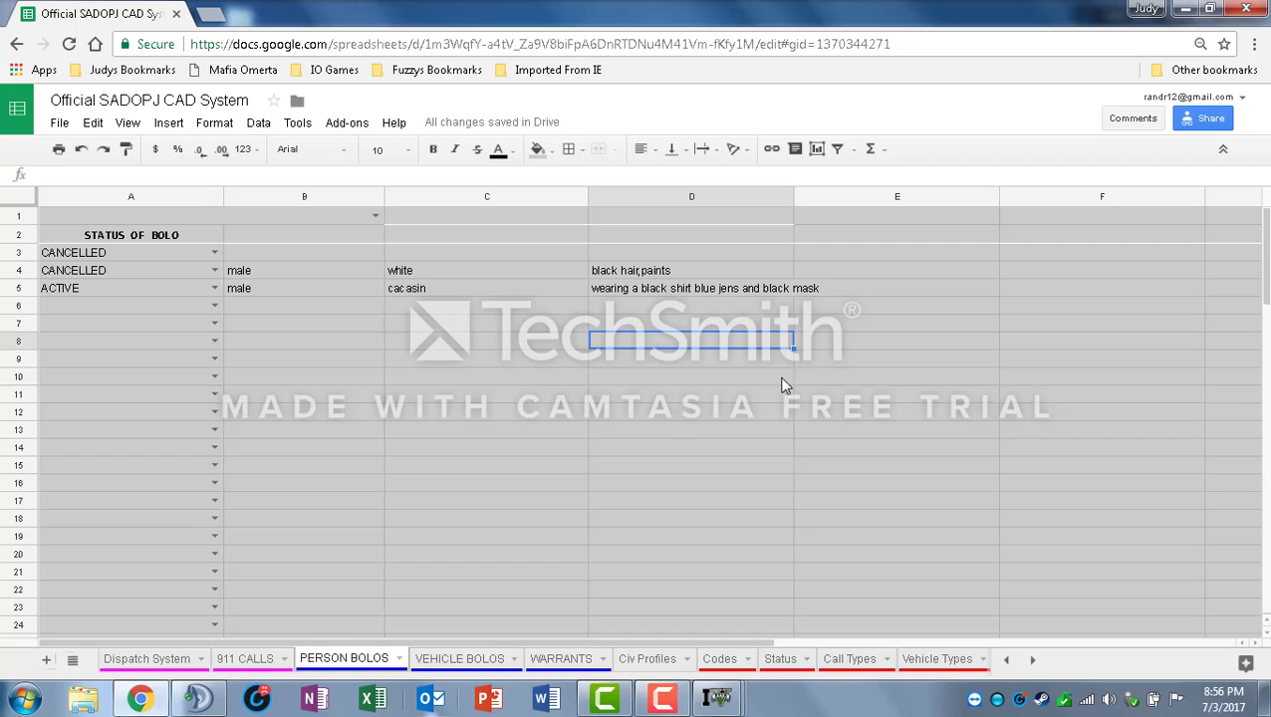
left_click(110, 292)
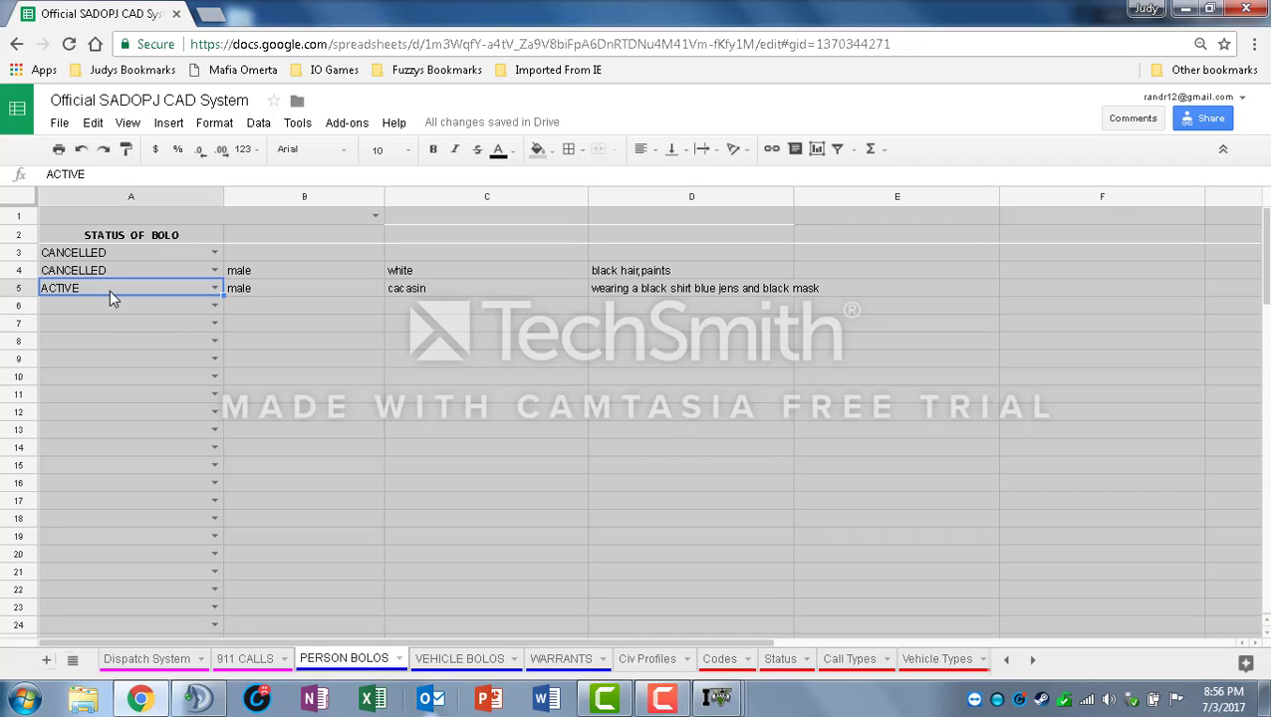
left_click(111, 293)
left_click(107, 336)
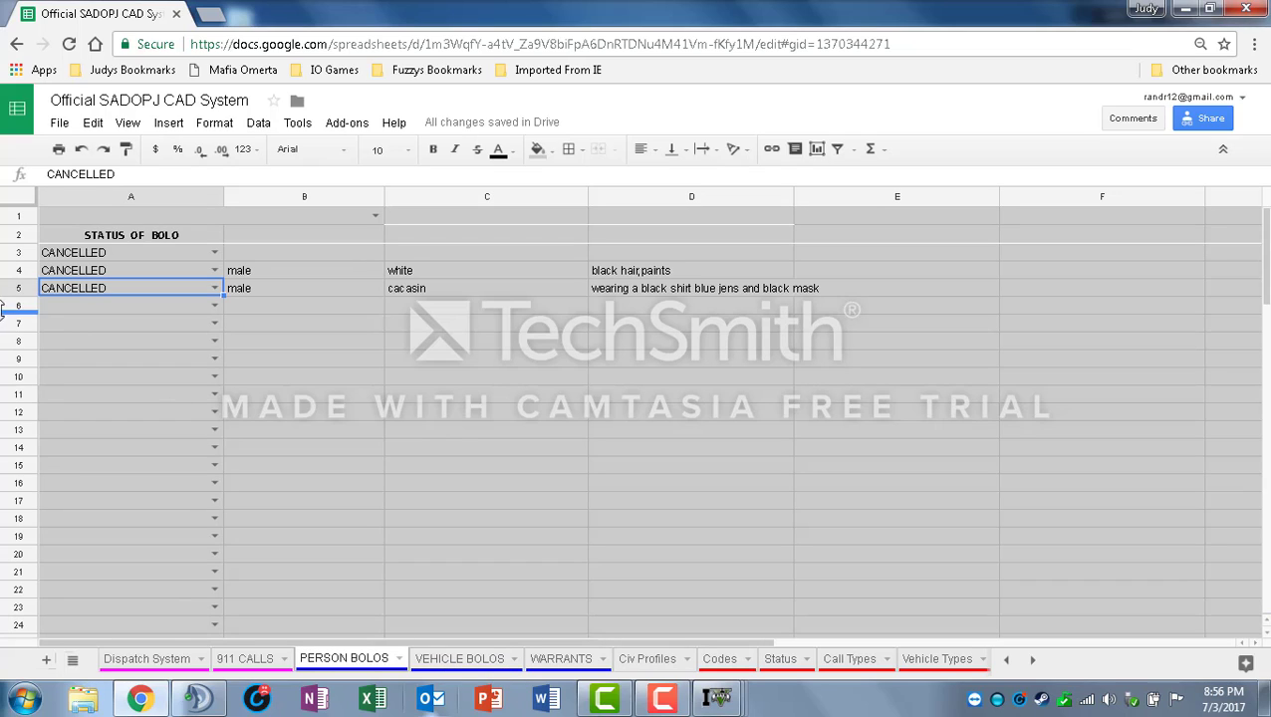
Add the reason "wanted for armed robbery" in column E of the row 5 person BOLO.
left_click(865, 296)
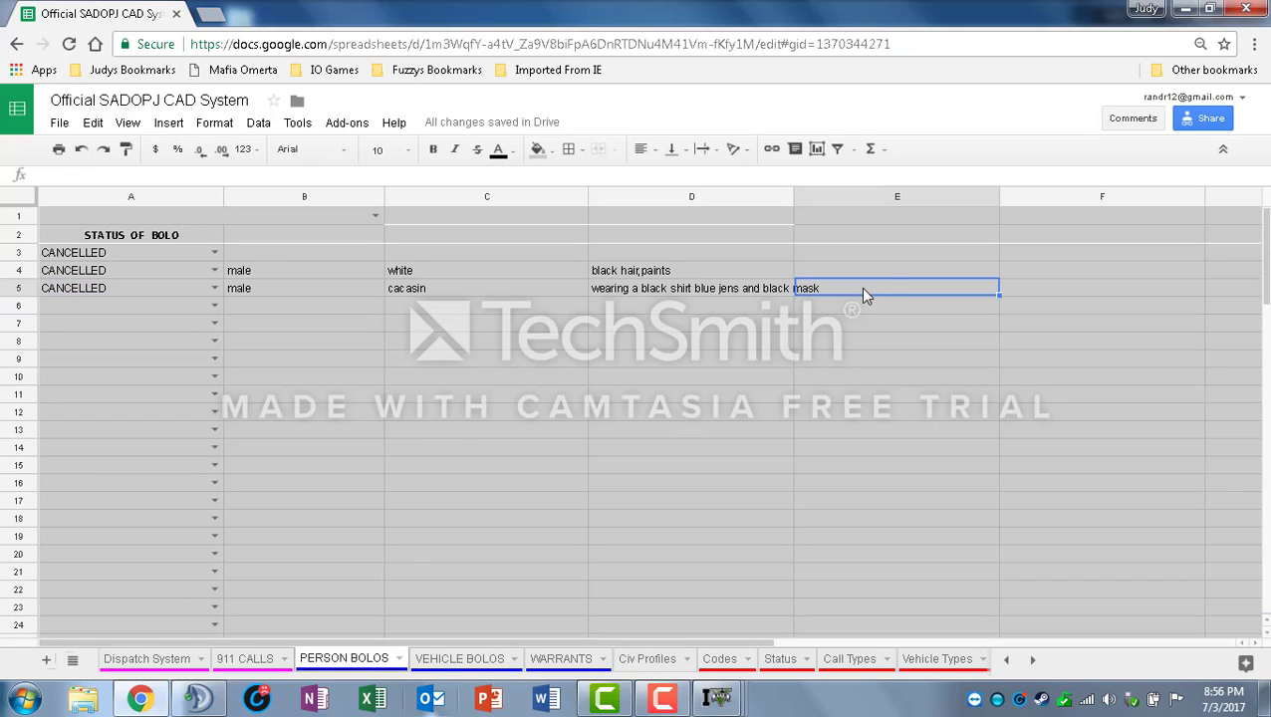
type("w")
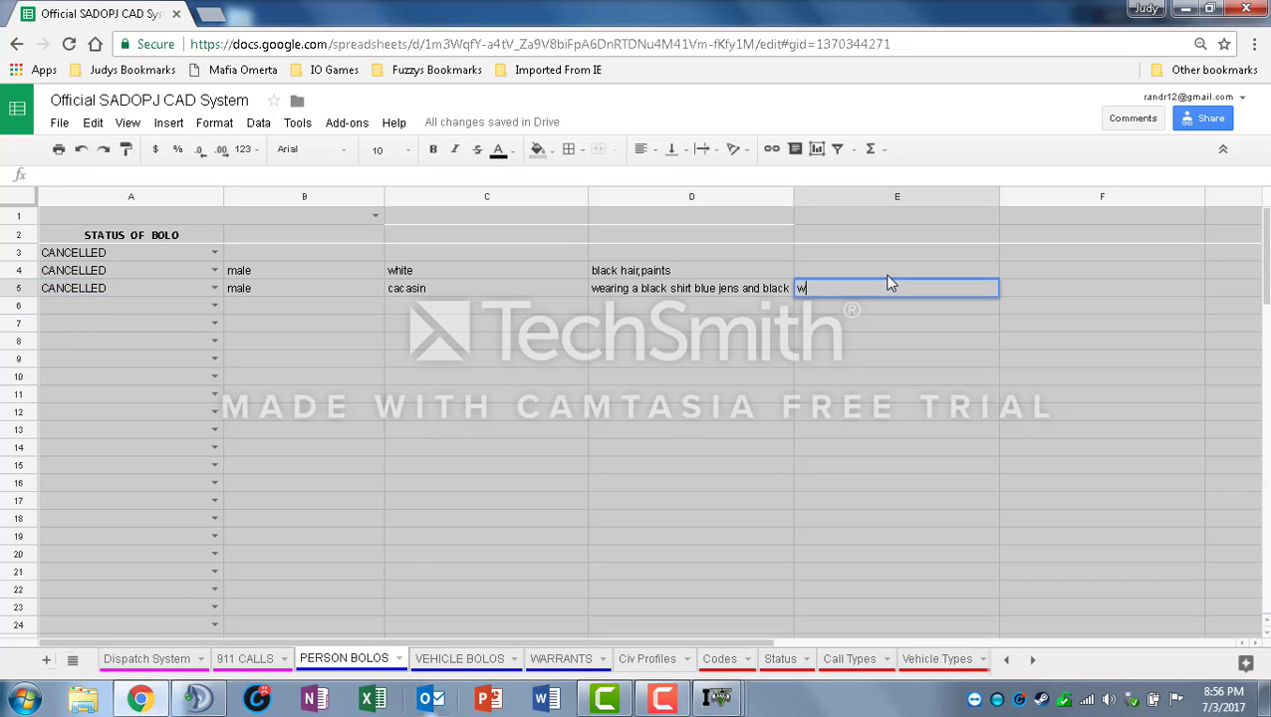
type("anted for amr")
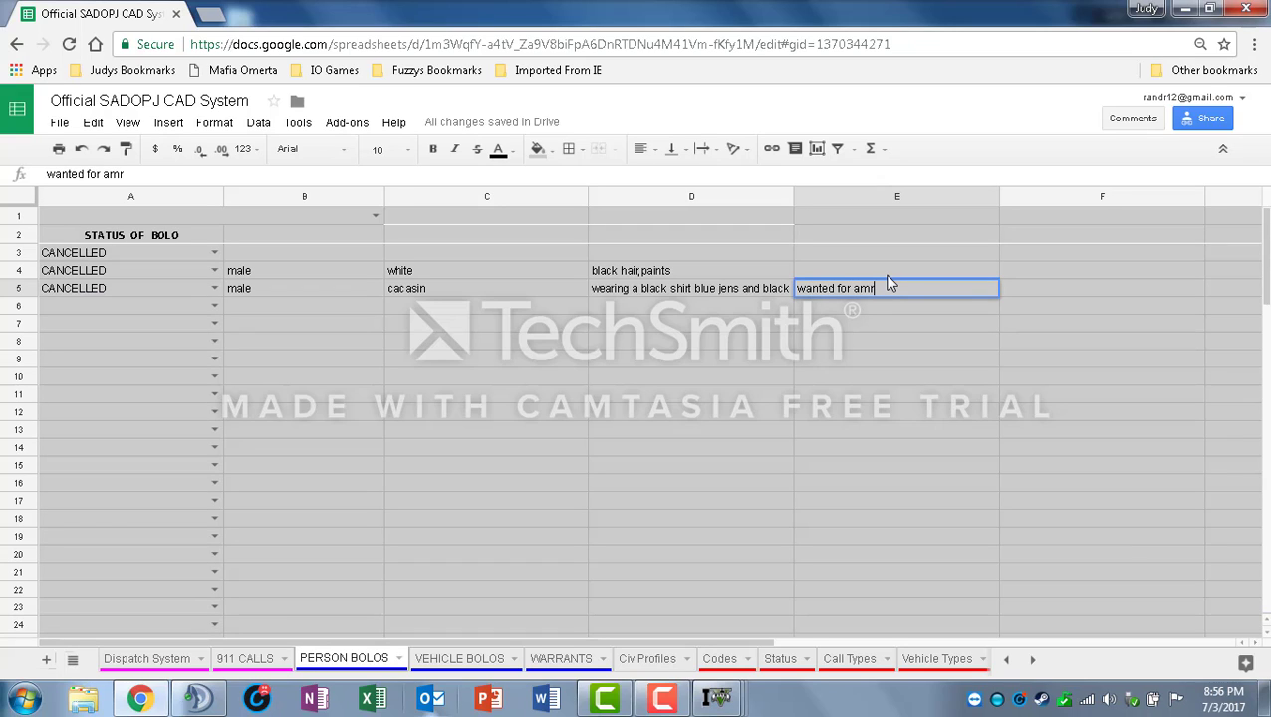
key("BackSpace")
key("BackSpace")
type("rmed robbery")
left_click(922, 341)
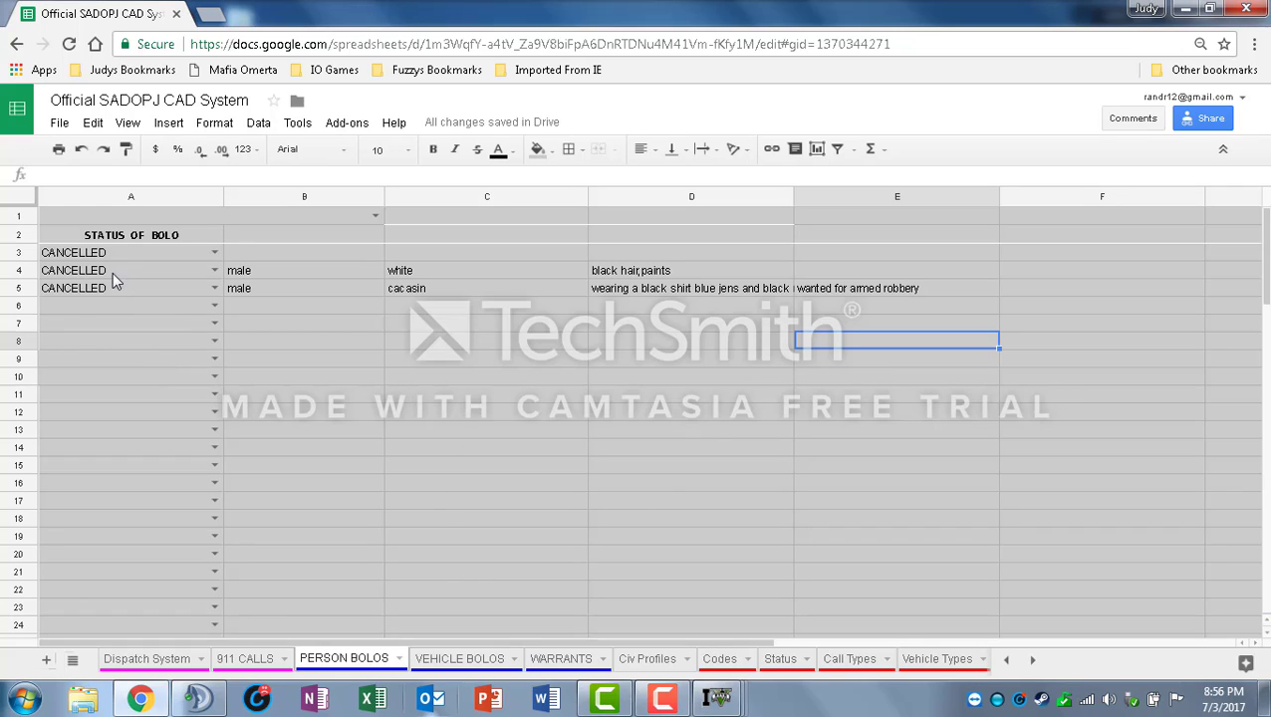
left_click(141, 289)
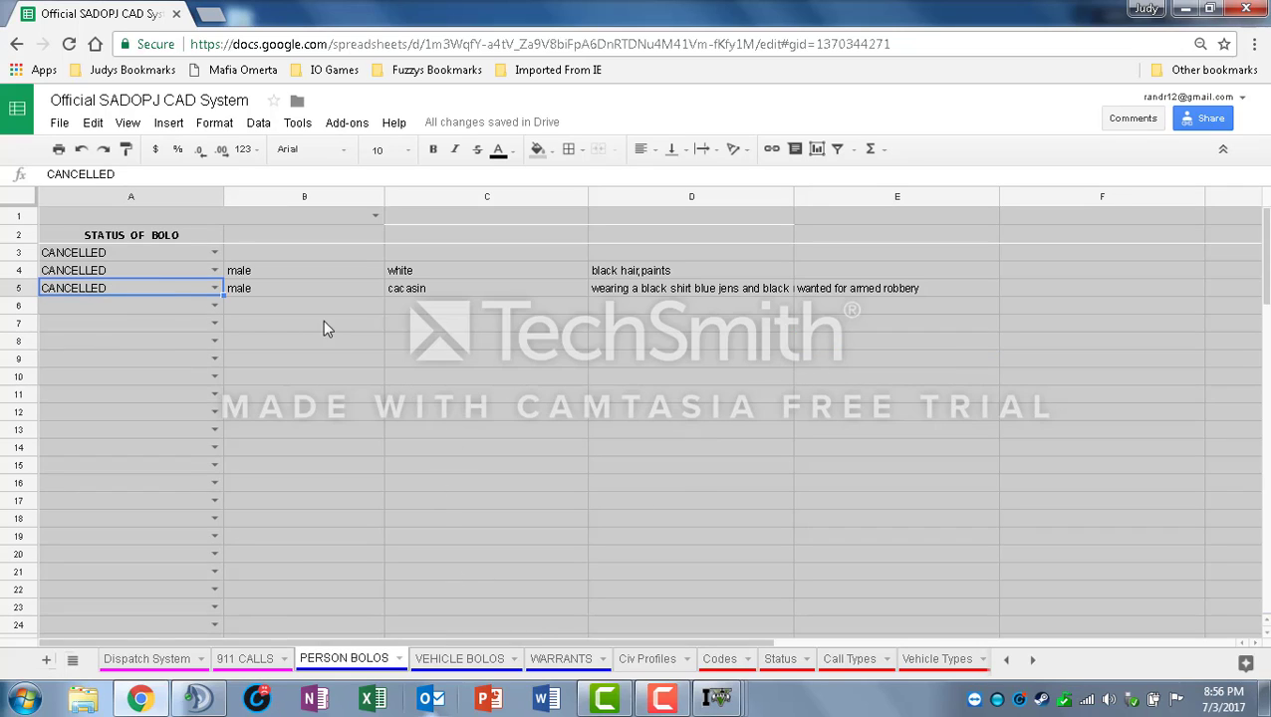
Open the VEHICLE BOLOS sheet and examine the OPEN motorcycle entry's status, full description and reason fields.
left_click(458, 661)
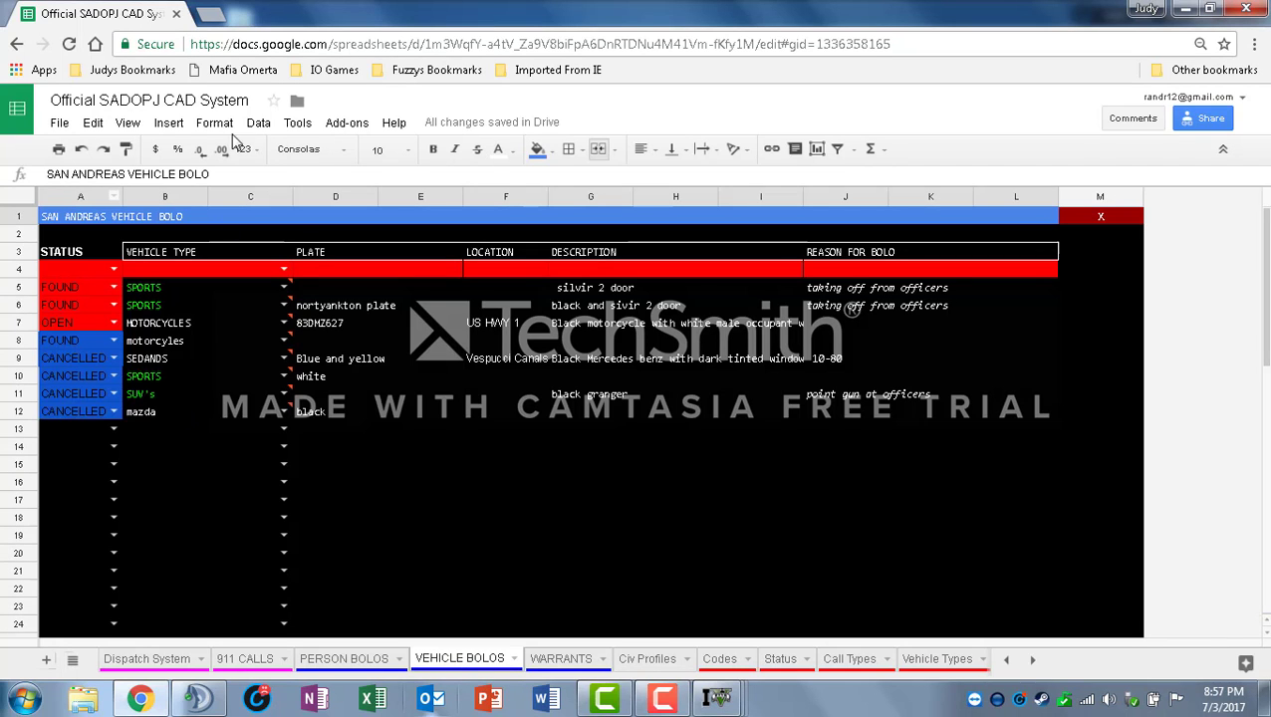
mouse_move(227, 363)
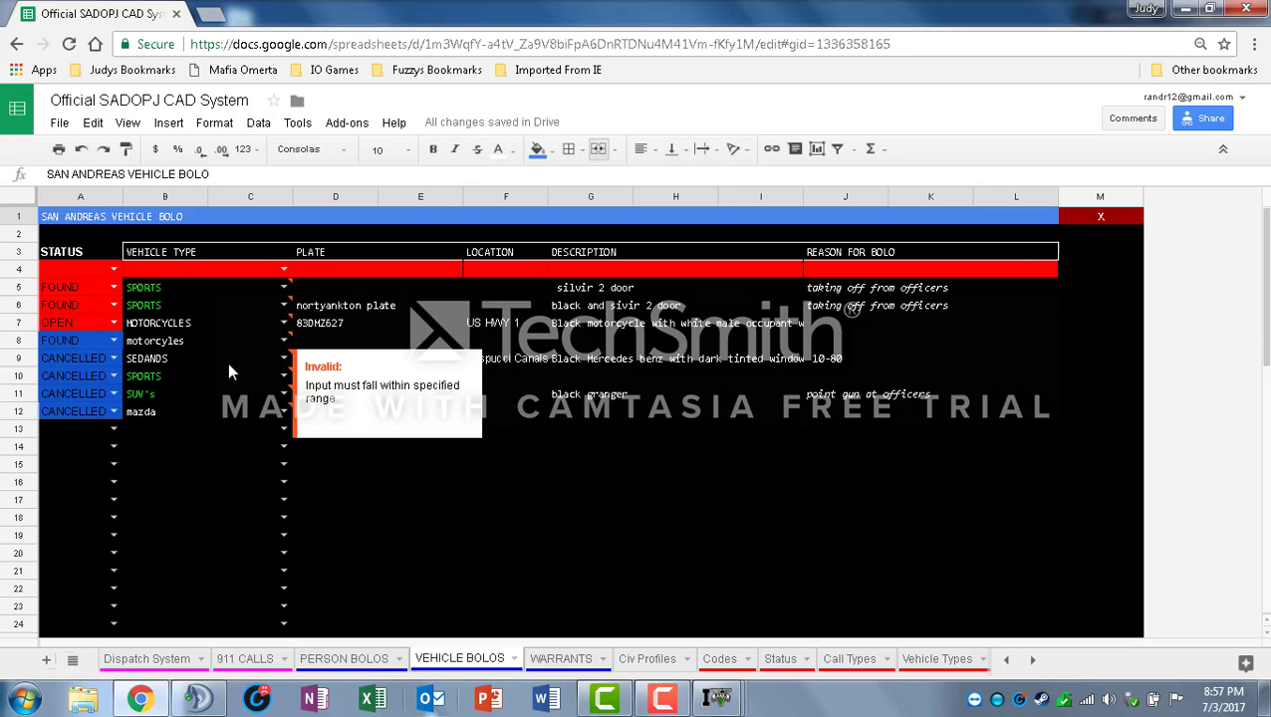
left_click(64, 322)
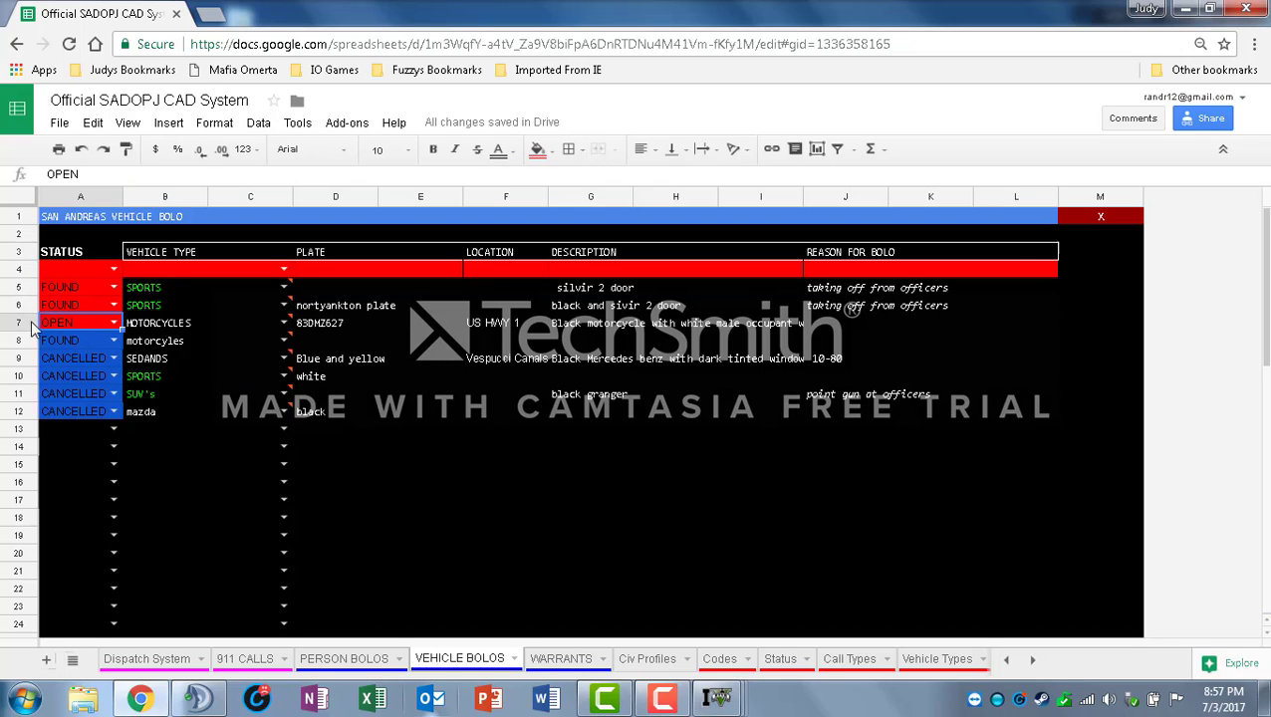
left_click(10, 324)
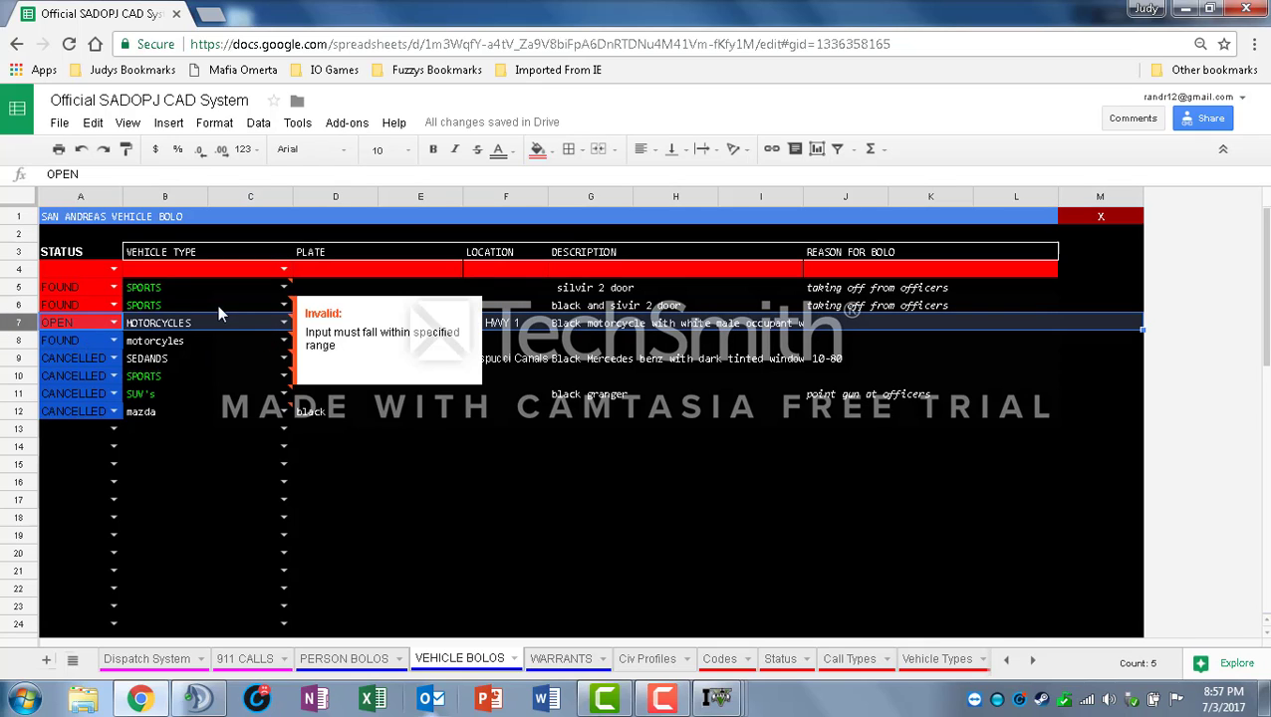
left_click(561, 512)
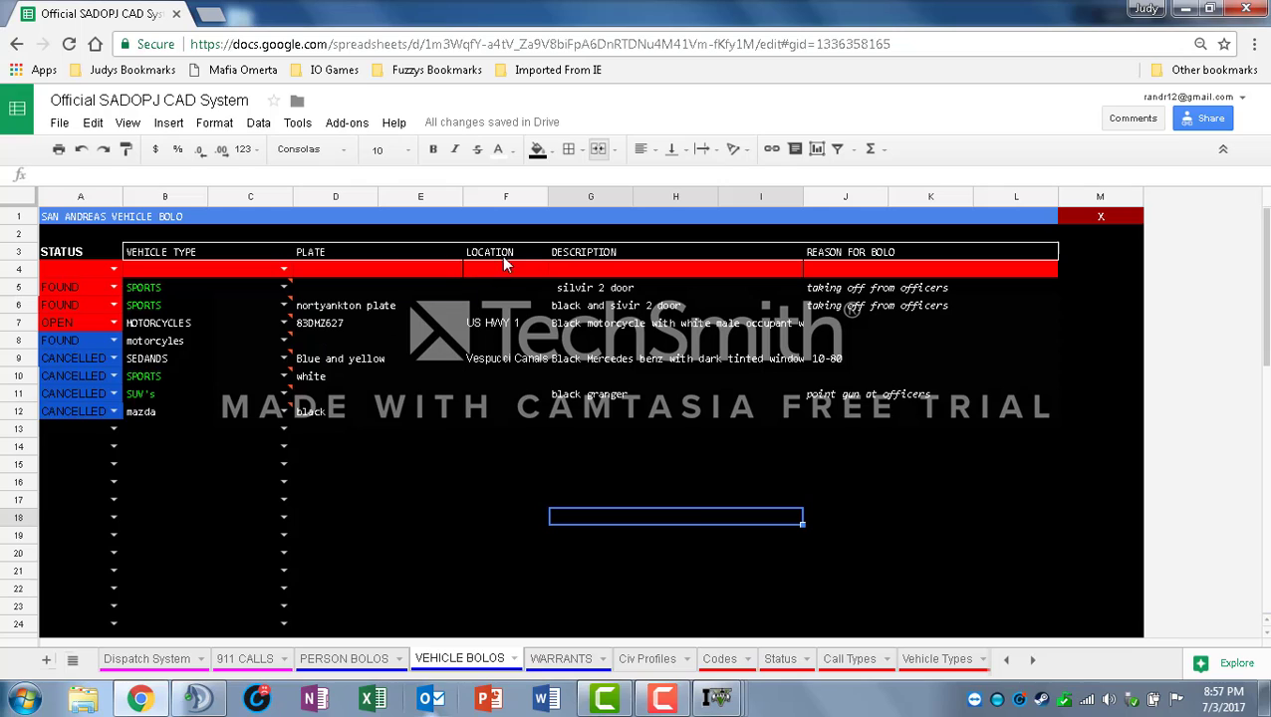
left_click(622, 337)
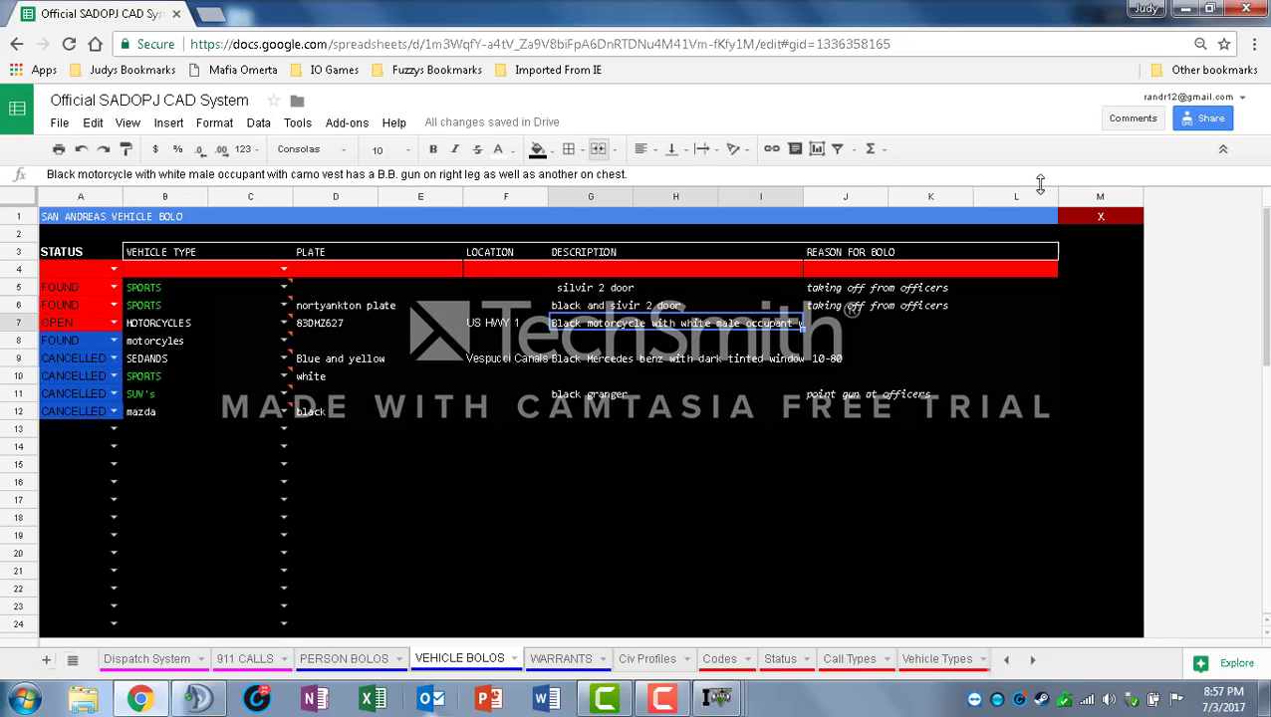
left_click(1136, 393)
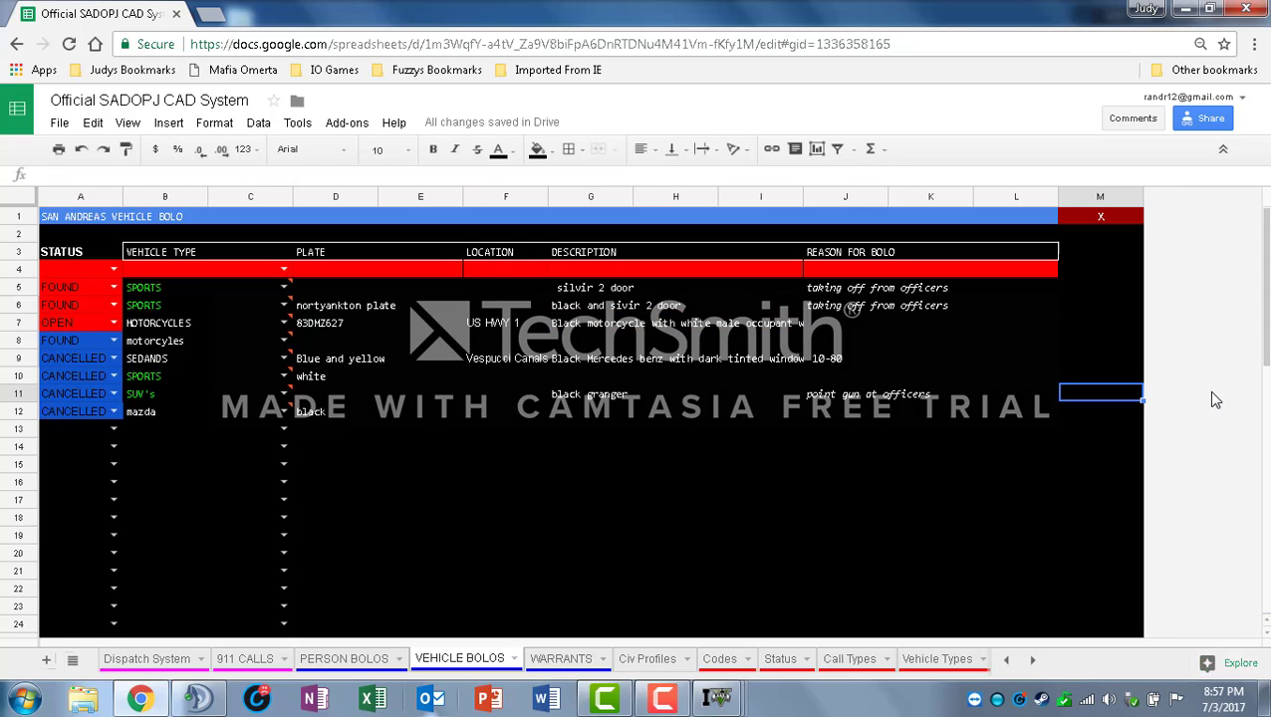
left_click(837, 327)
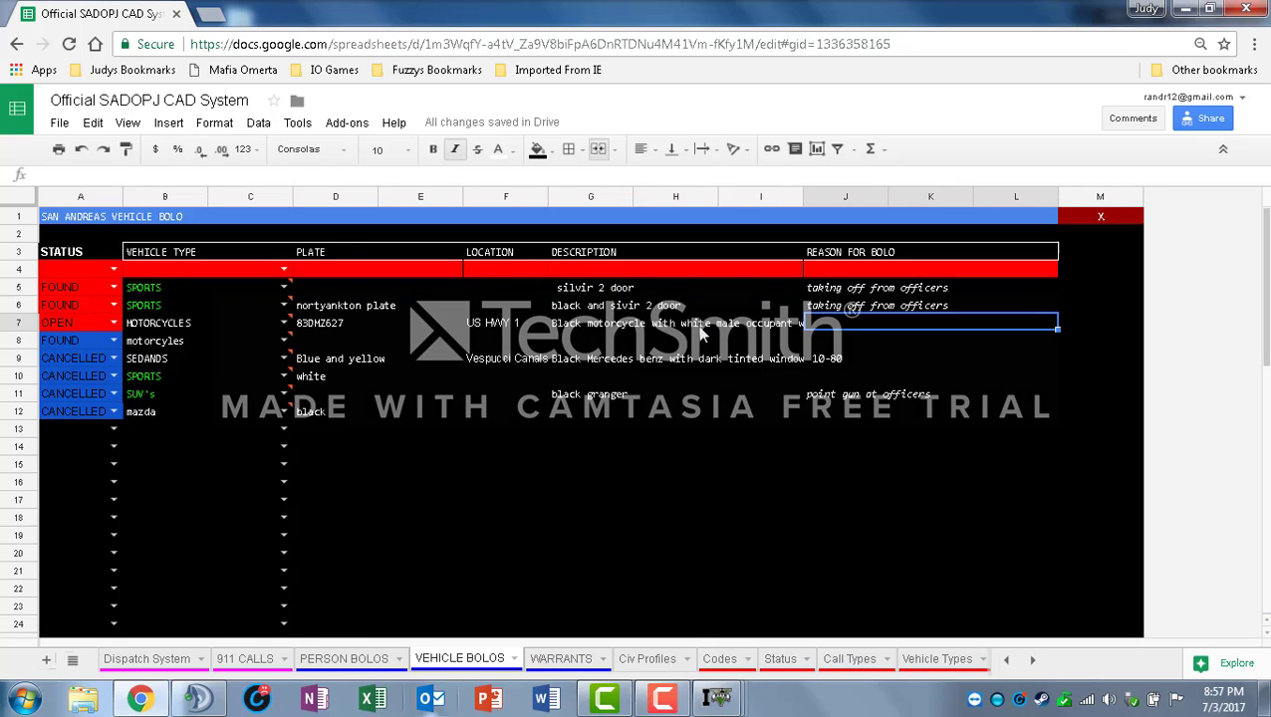
left_click(1227, 303)
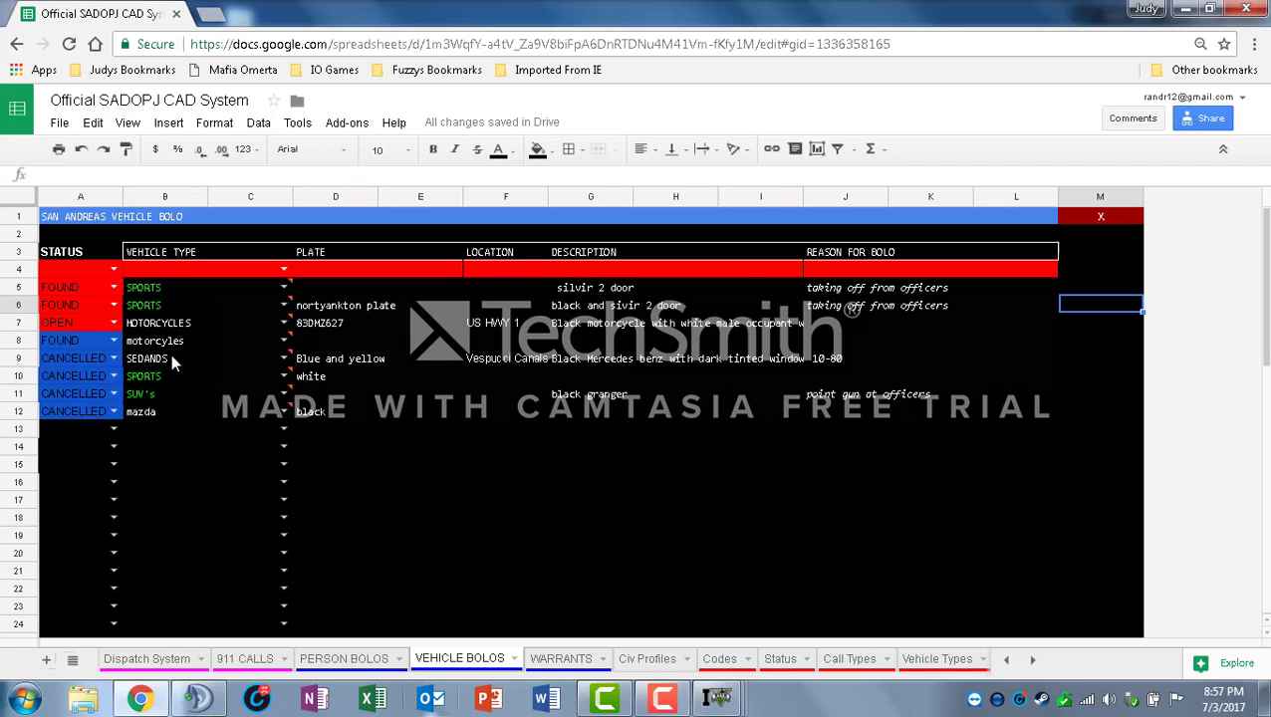
Open the WARRANTS sheet and examine its name, warrant, date issued, description and address columns and the entry rows.
left_click(561, 659)
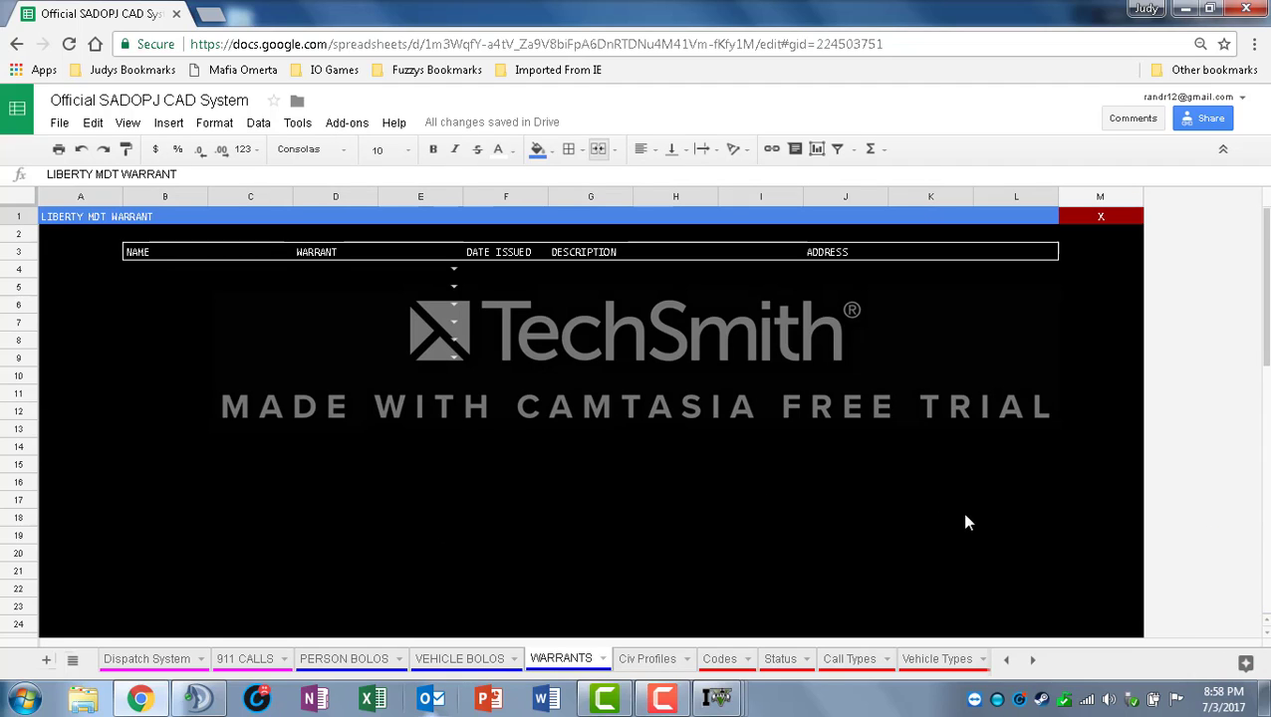
scroll(1219, 406, "down", 3)
scroll(1219, 404, "up", 3)
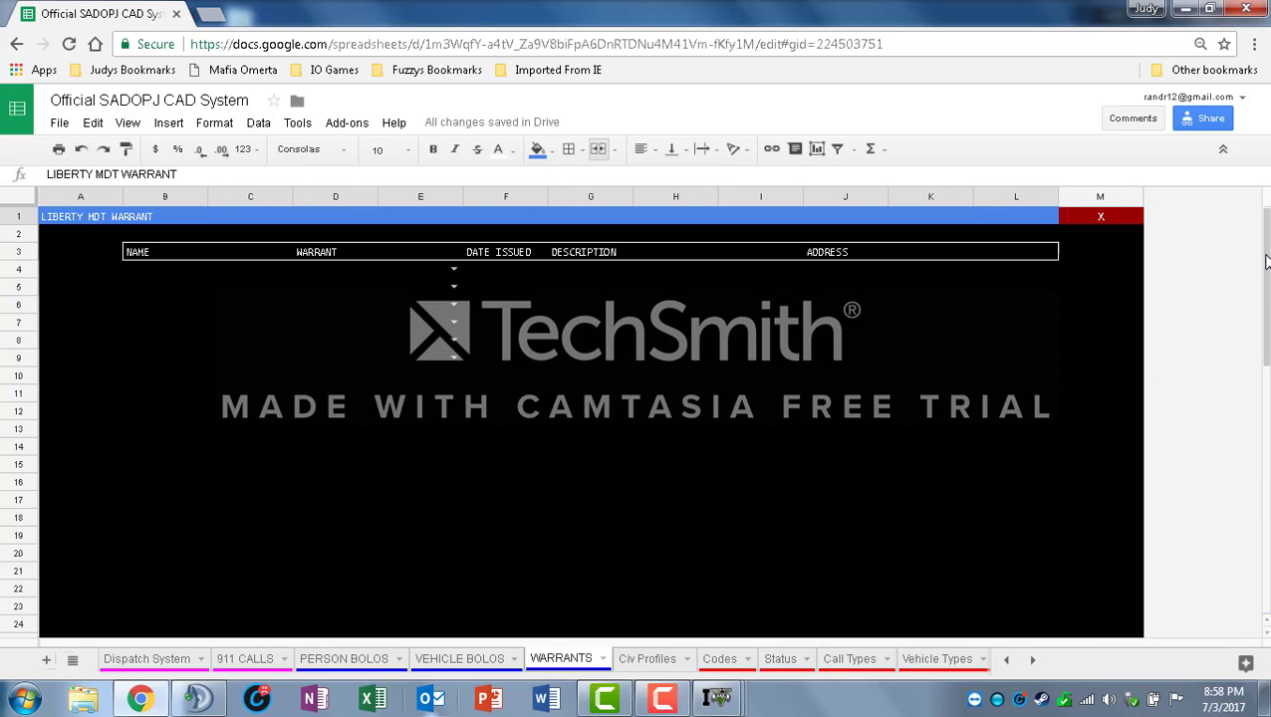
left_click(1212, 304)
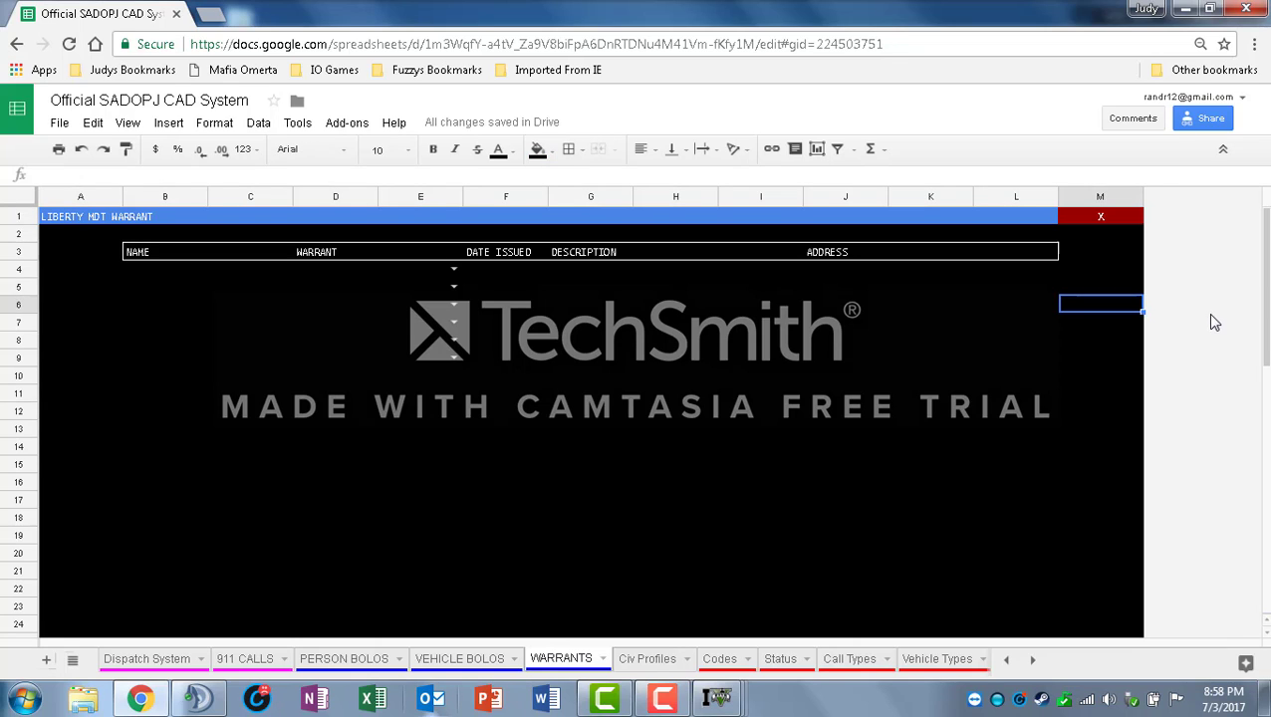
scroll(1236, 329, "down", 2)
scroll(997, 418, "up", 2)
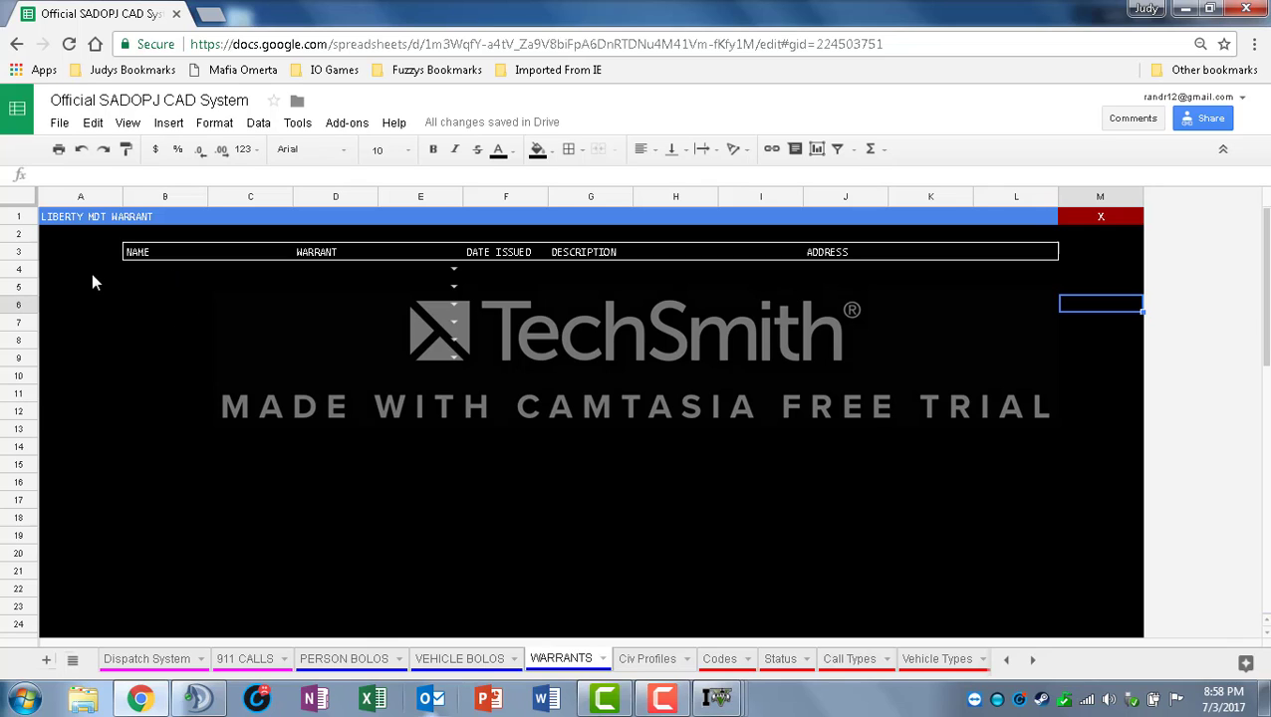
left_click(18, 271)
left_click(6, 301)
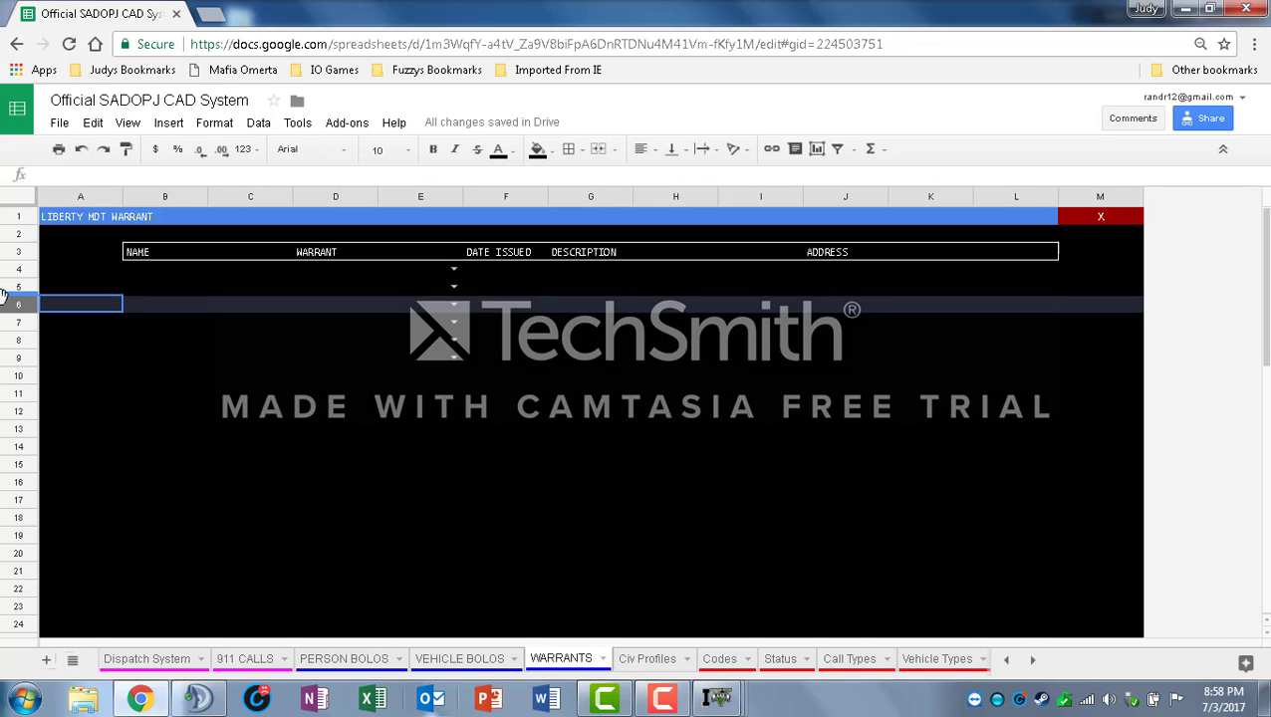
Open the Civ Profiles sheet and examine the civilian entries' personal details, vehicles, licence plates, descriptions and the notes in column B.
left_click(1211, 446)
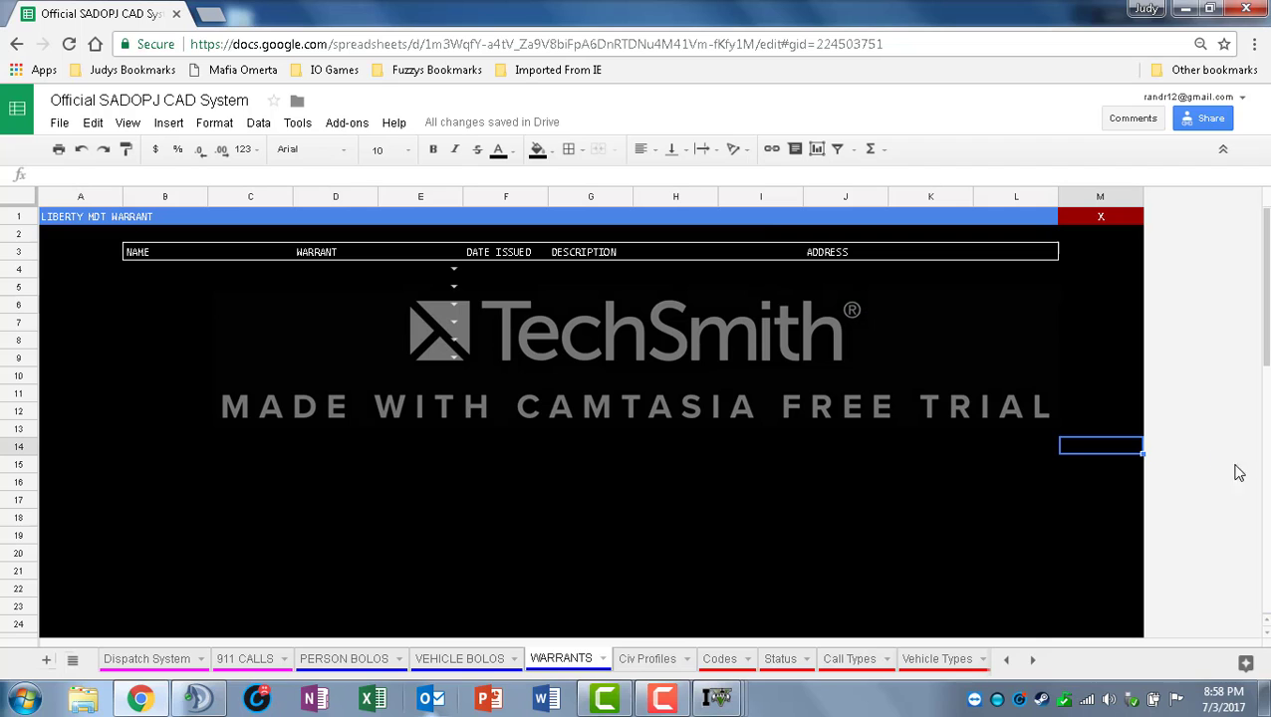
left_click(648, 658)
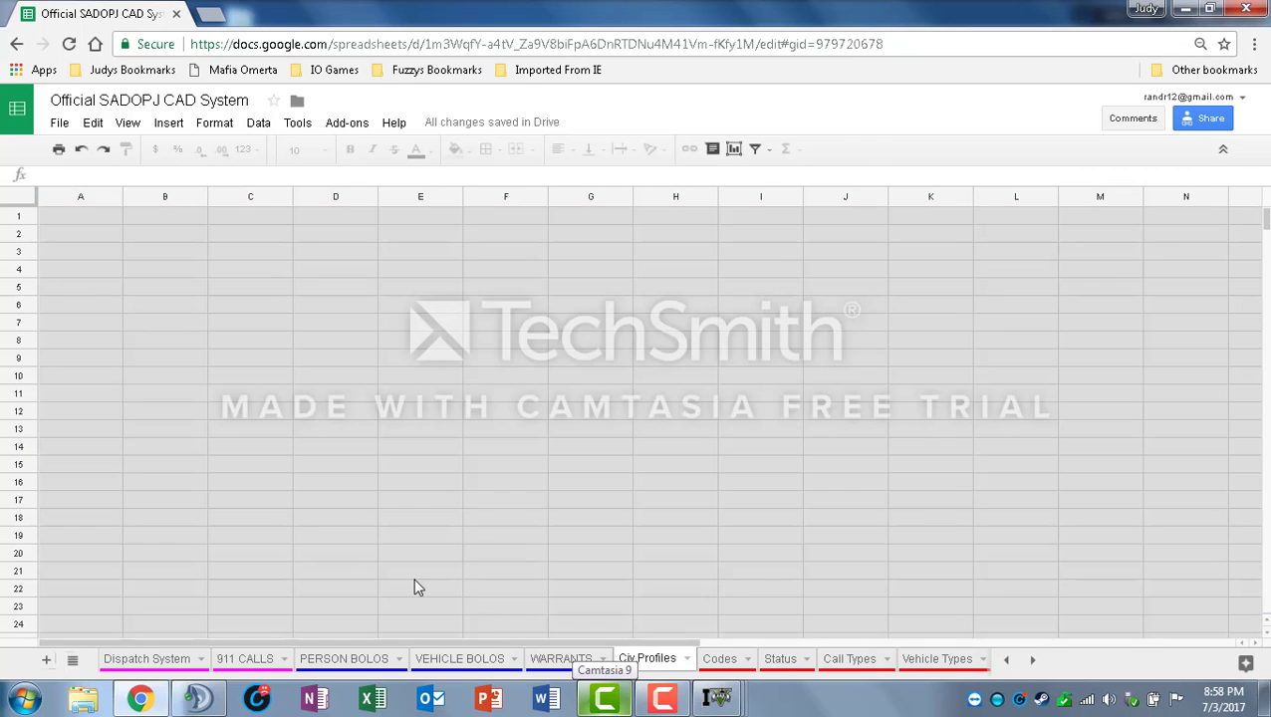
scroll(277, 438, "down", 5)
scroll(281, 446, "down", 18)
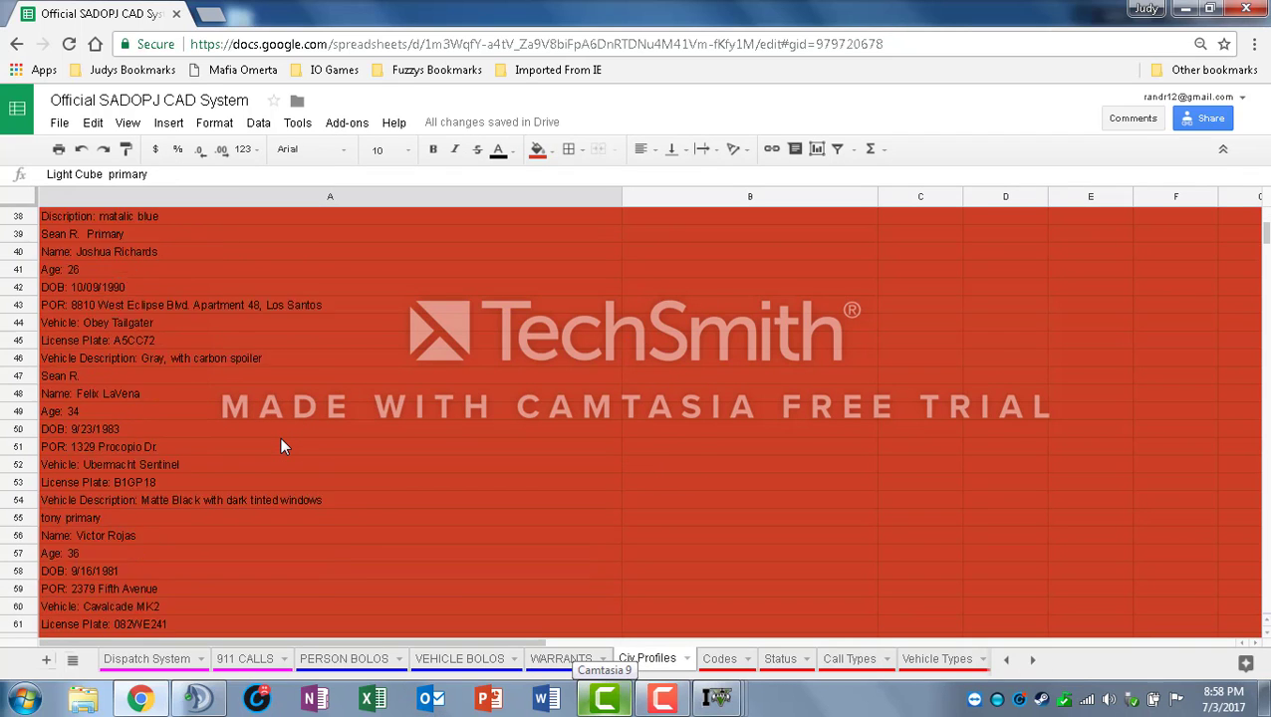
scroll(281, 446, "up", 6)
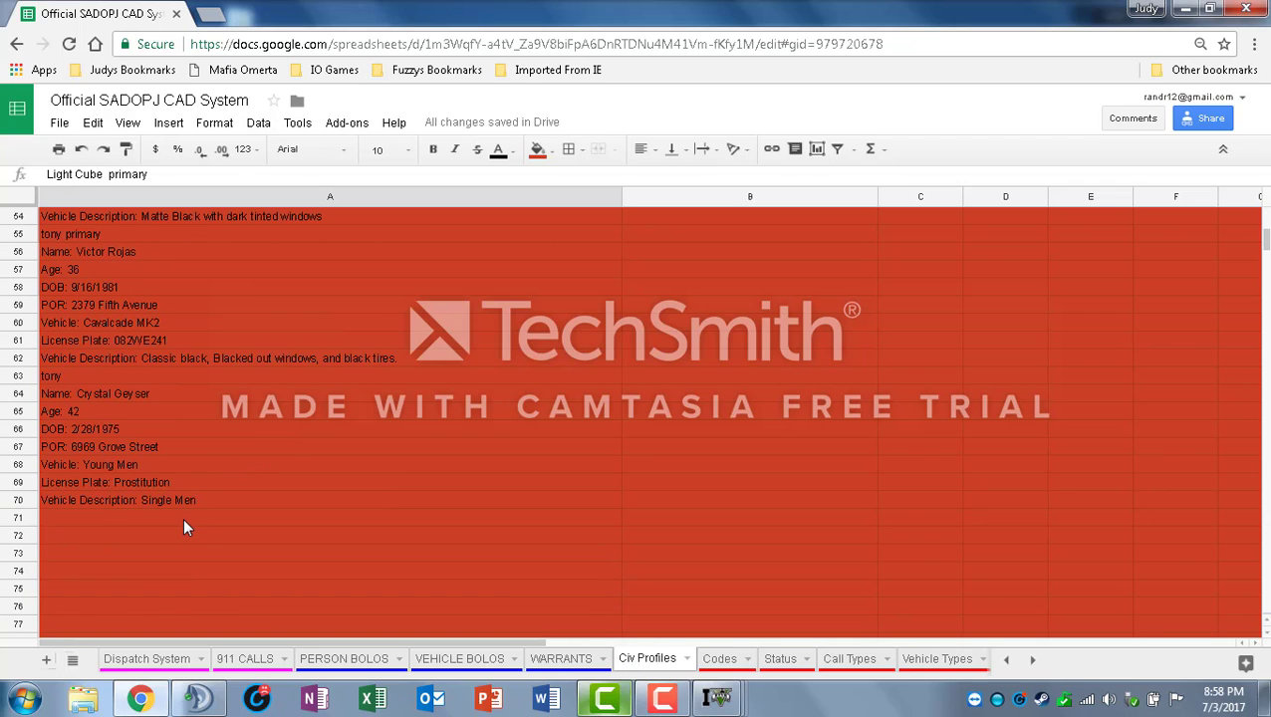
scroll(228, 497, "down", 1)
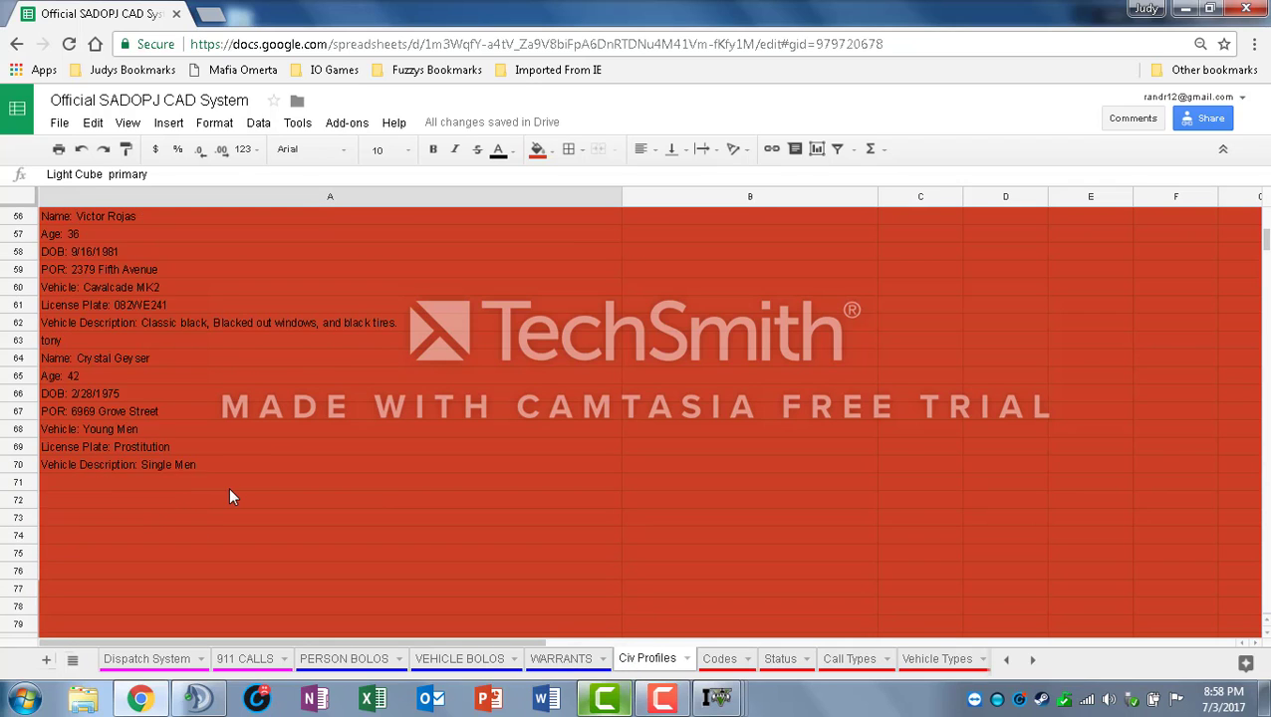
scroll(301, 496, "down", 6)
scroll(309, 508, "up", 12)
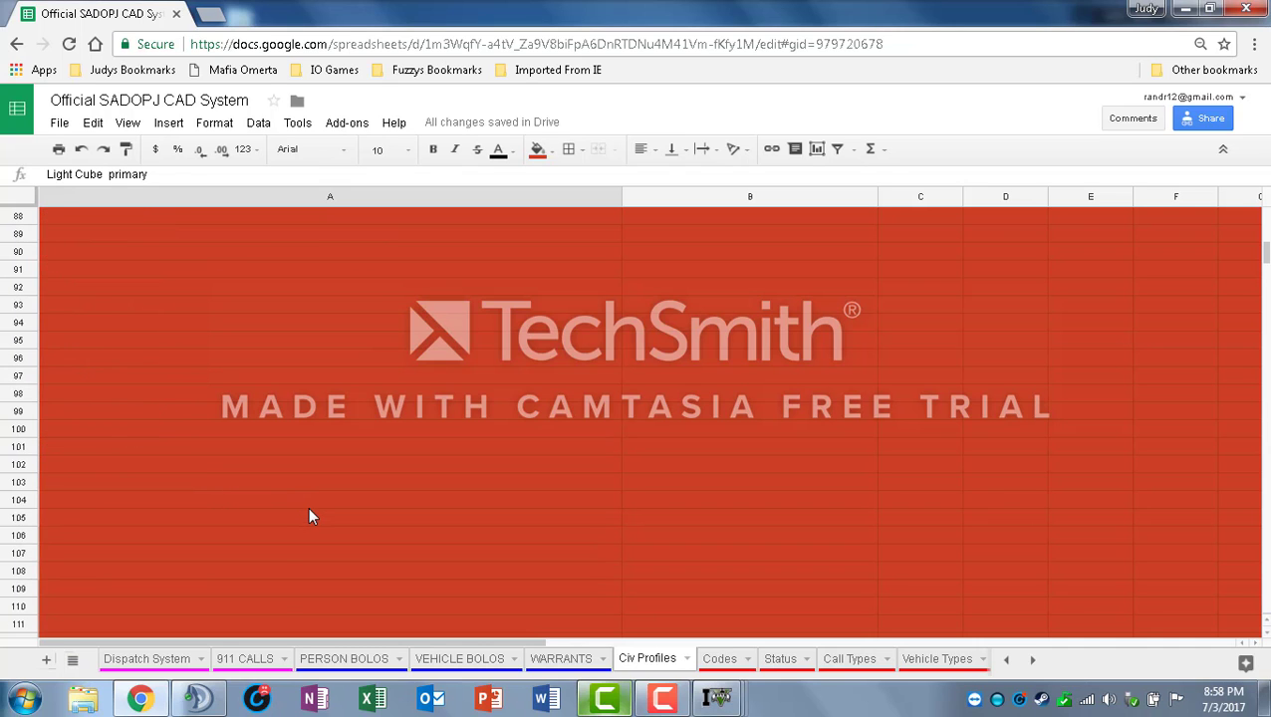
scroll(299, 503, "up", 15)
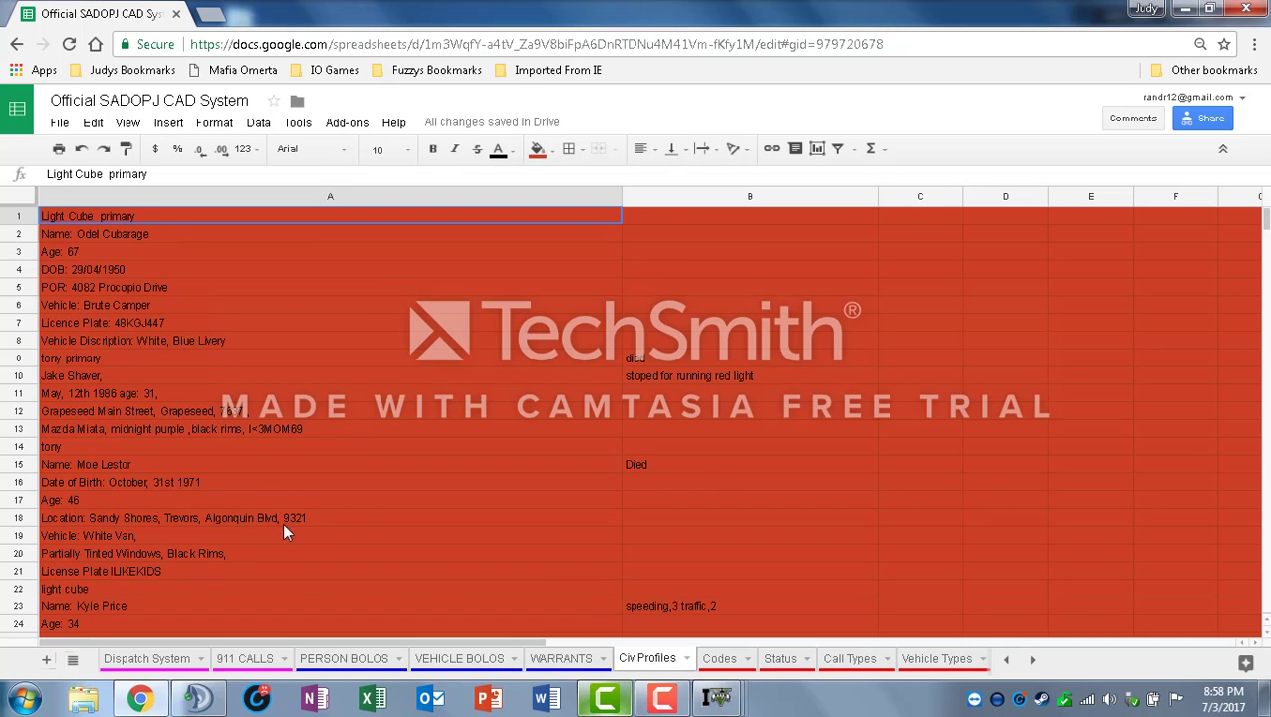
Return to the Dispatch System sheet and examine the unit numbers, statuses and departments from 1A-101 down to the M1 to M4 boat units.
left_click(150, 660)
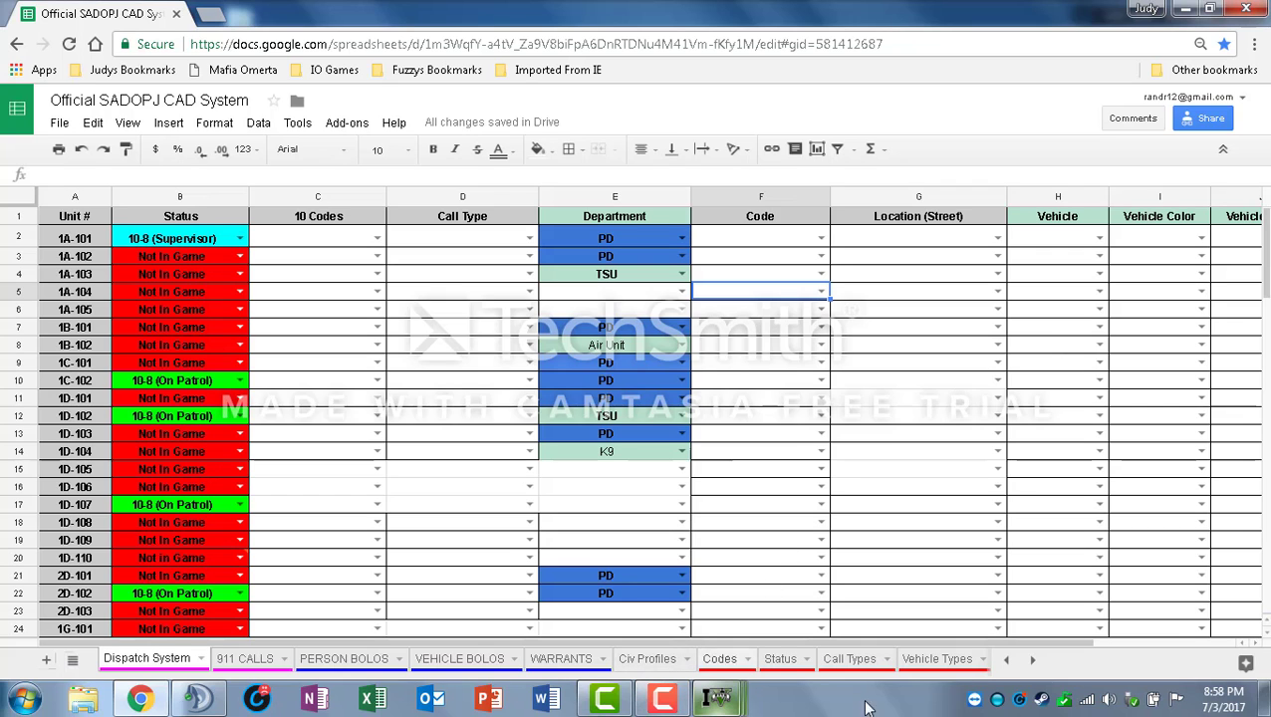
scroll(799, 478, "down", 10)
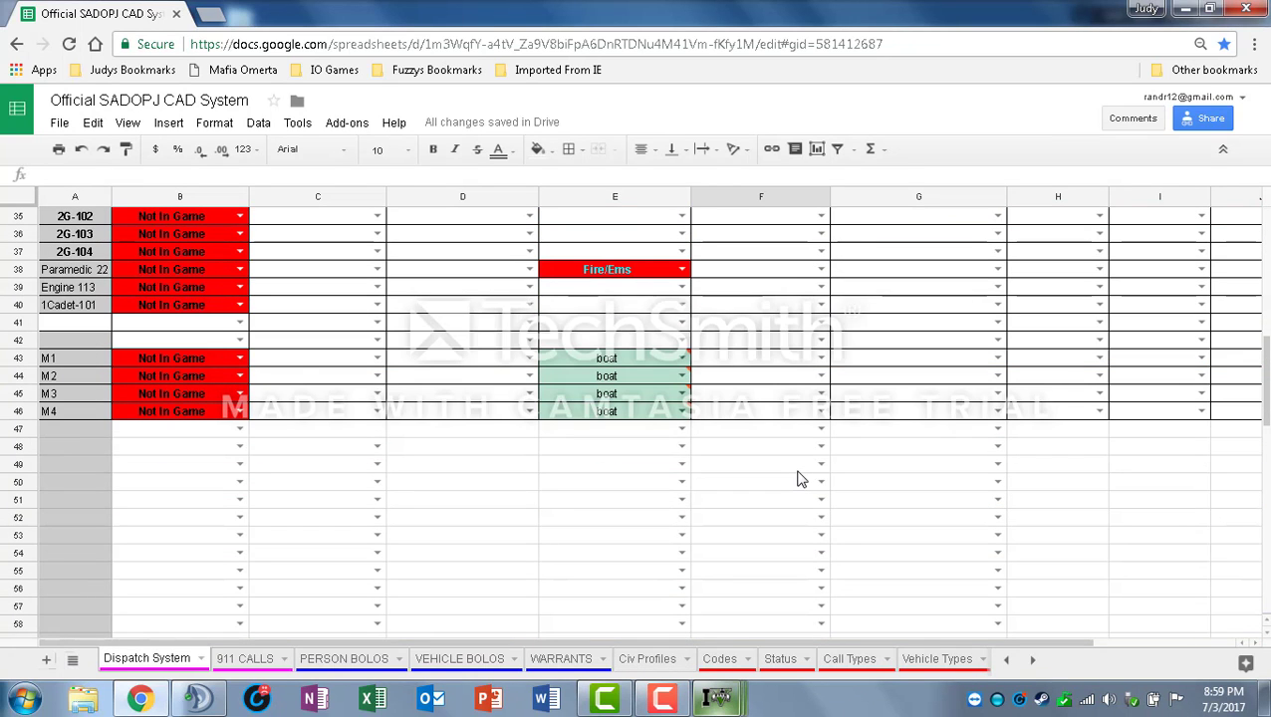
scroll(792, 484, "up", 6)
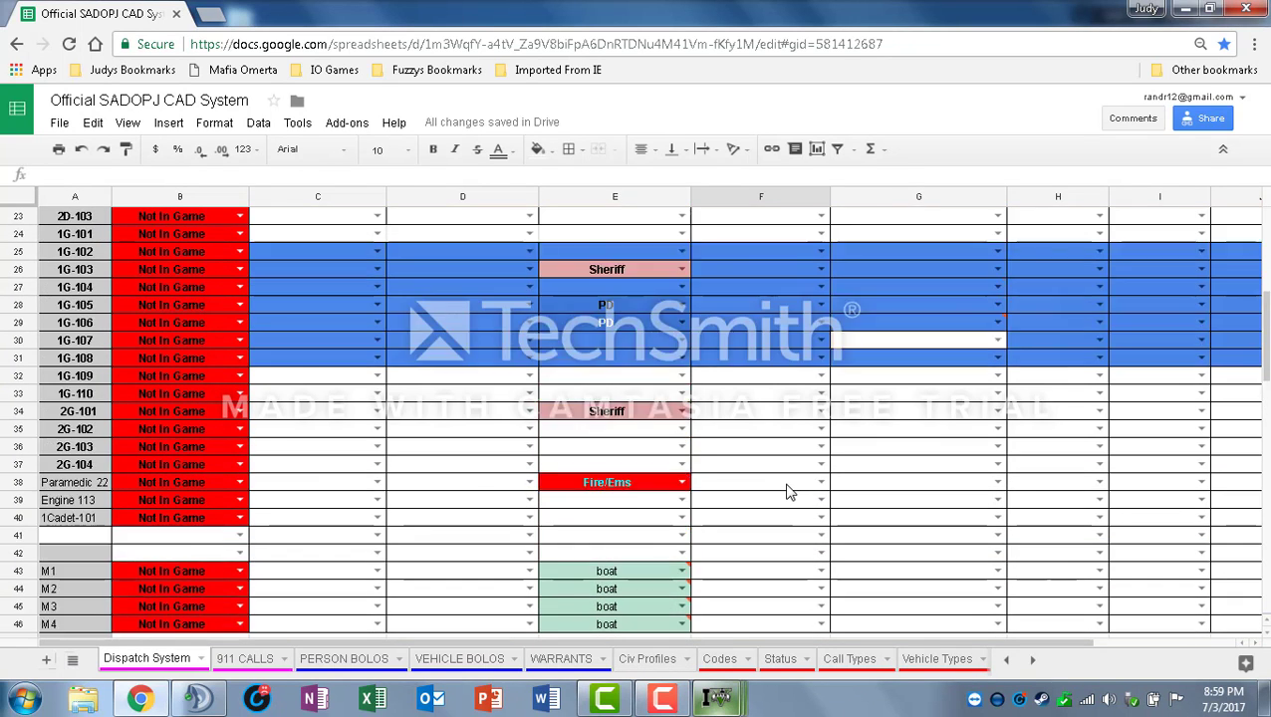
scroll(786, 487, "down", 6)
scroll(787, 493, "up", 5)
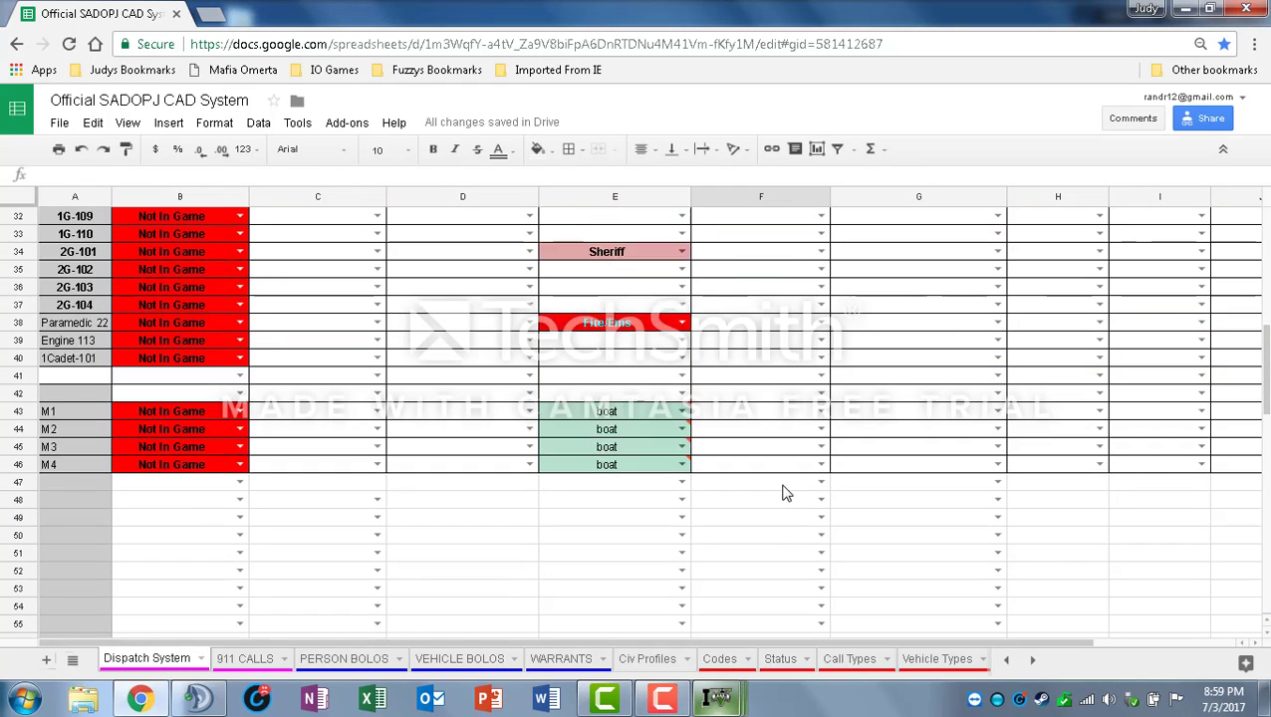
scroll(786, 499, "up", 6)
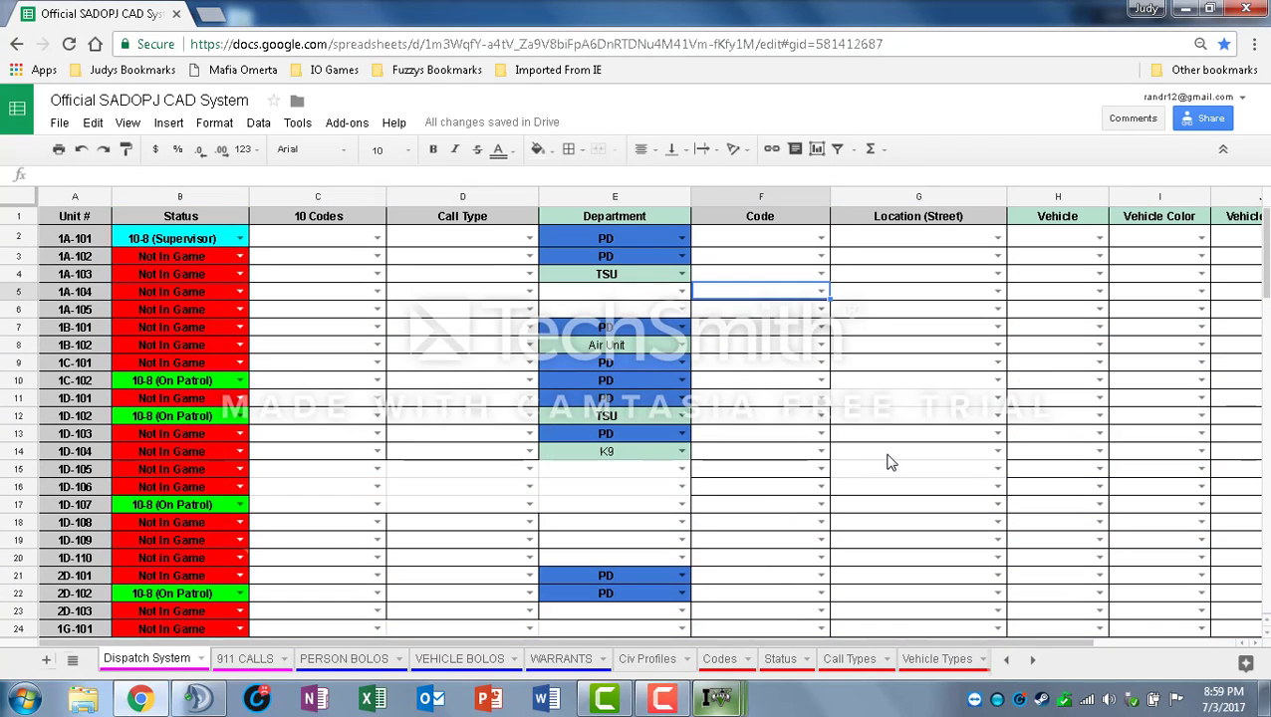
scroll(890, 460, "down", 6)
scroll(895, 463, "down", 5)
scroll(871, 502, "up", 10)
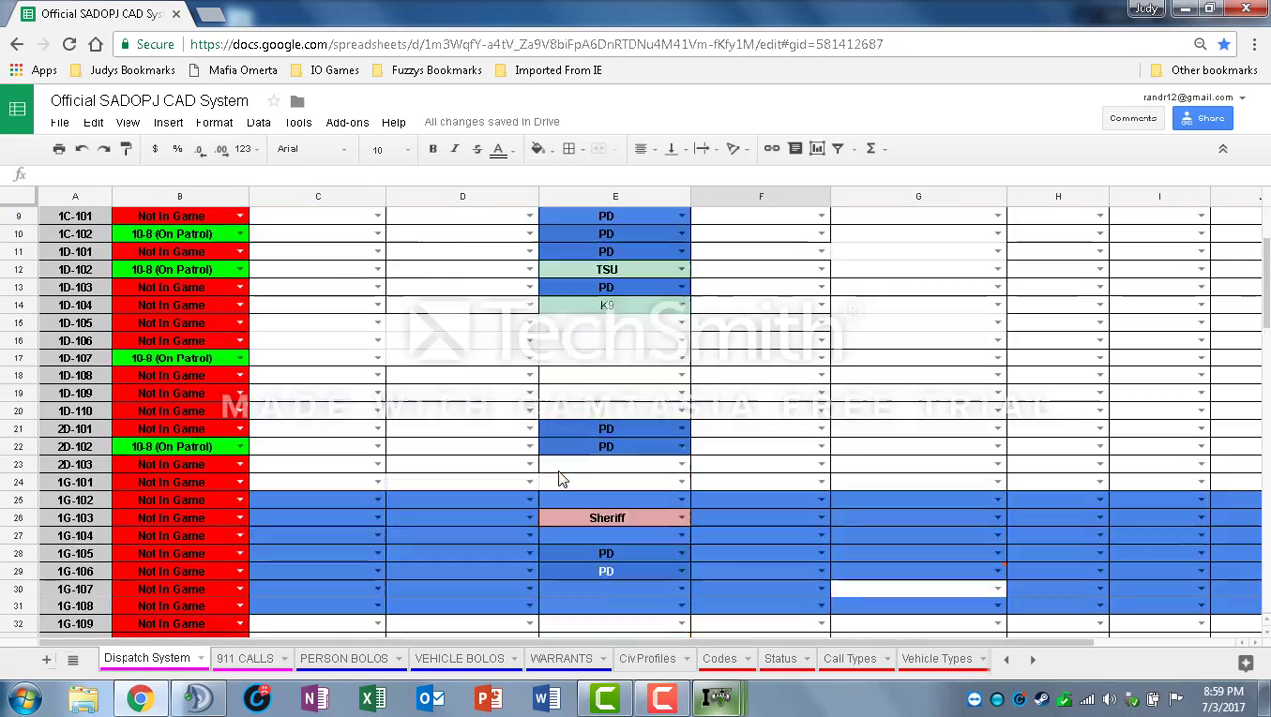
scroll(24, 307, "down", 11)
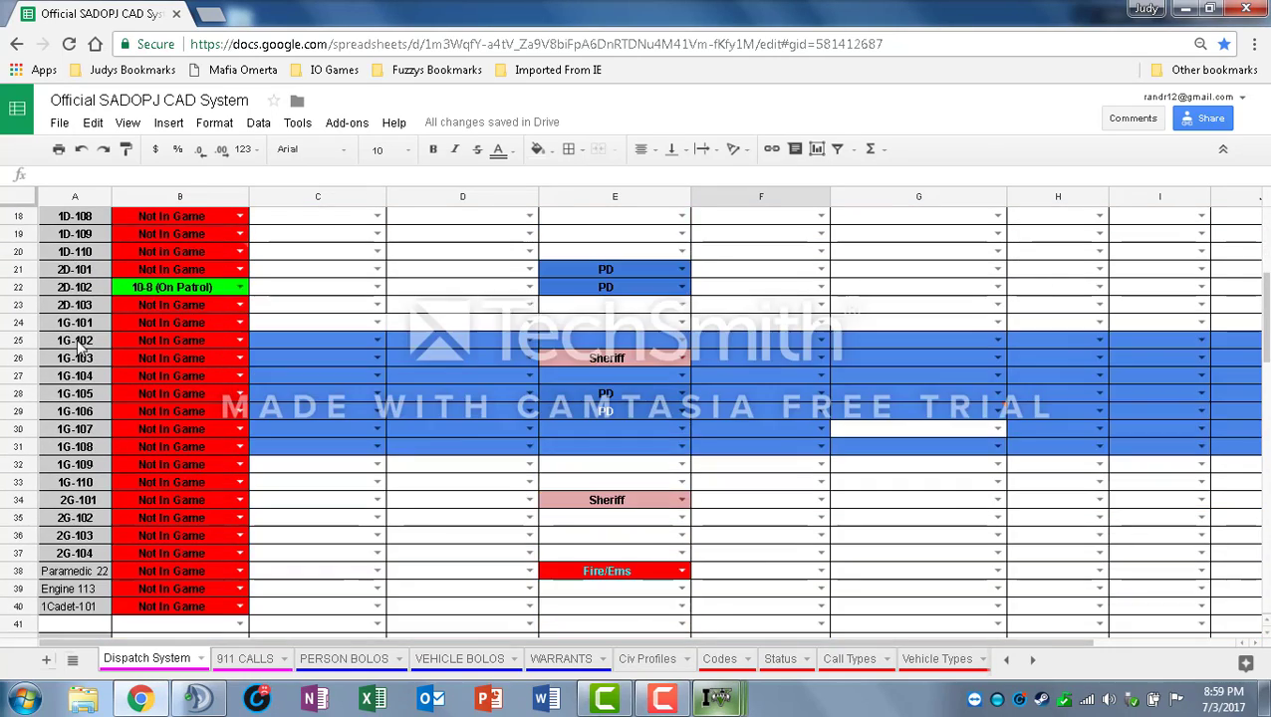
scroll(10, 441, "up", 7)
scroll(30, 349, "down", 7)
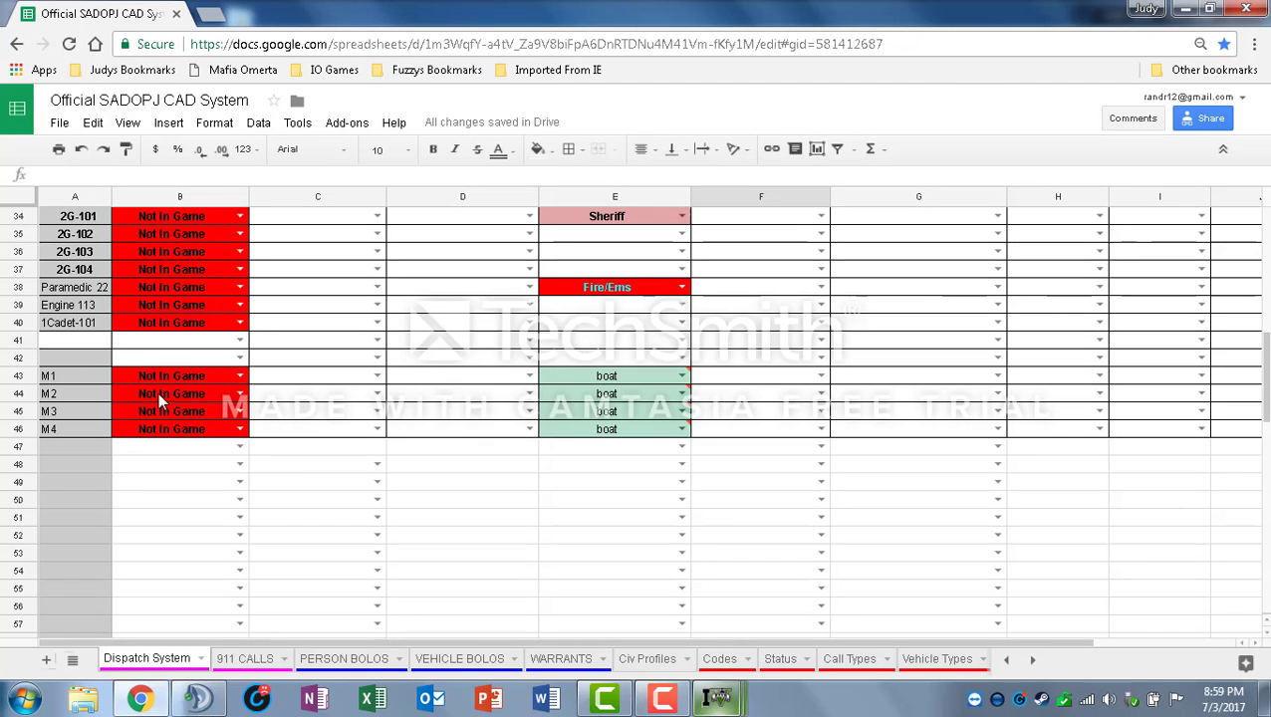
scroll(608, 413, "up", 4)
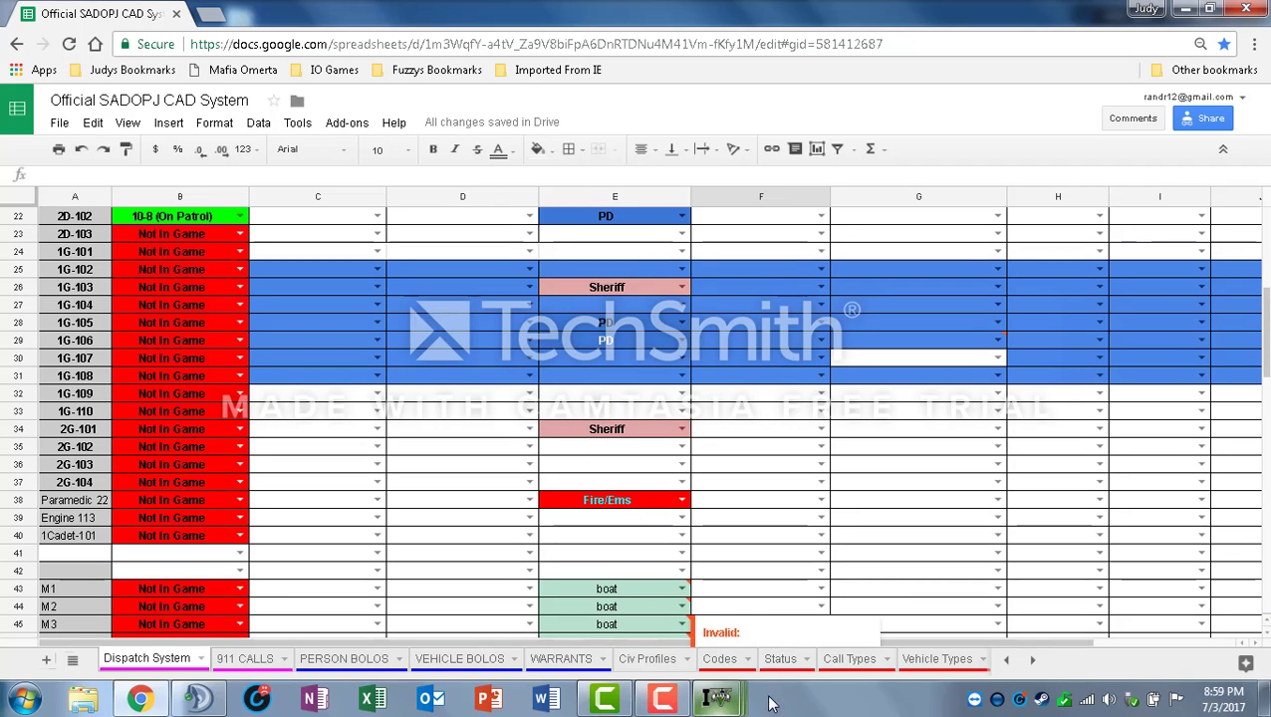
Close the GTA - CAD program window and select the Call Type cell of unit 2G-101 on the Dispatch System sheet.
mouse_move(717, 697)
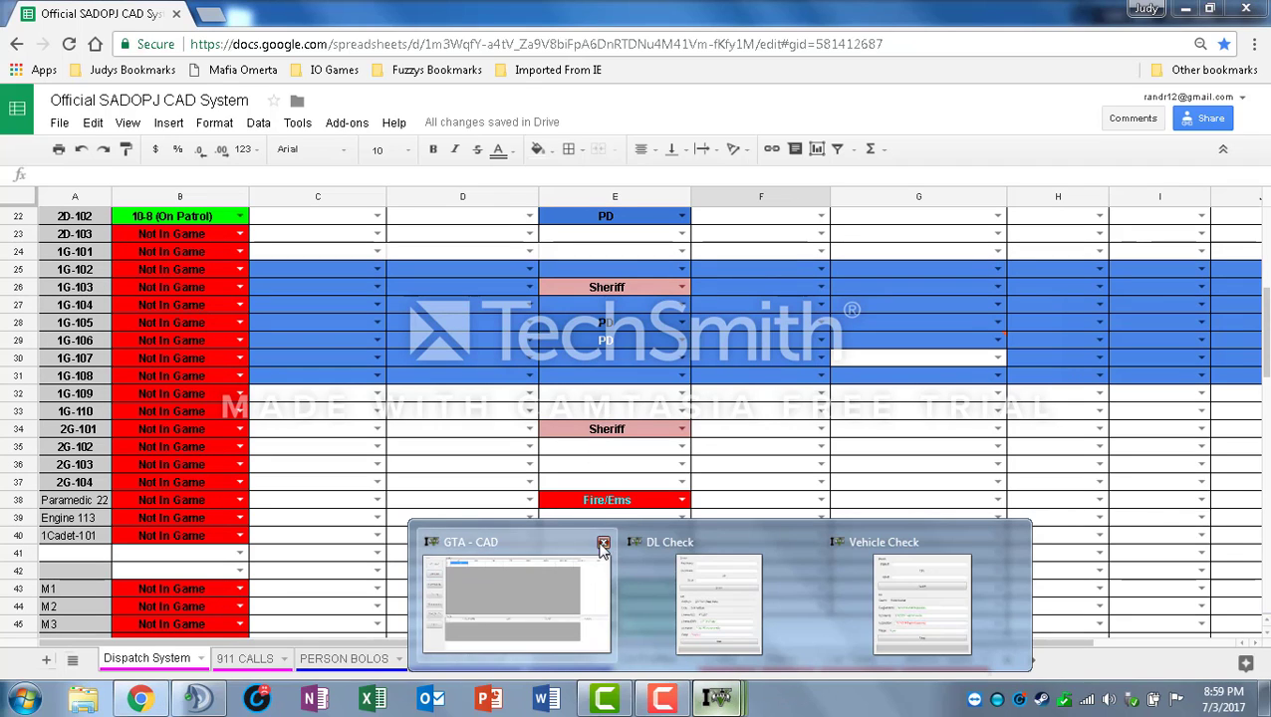
left_click(603, 542)
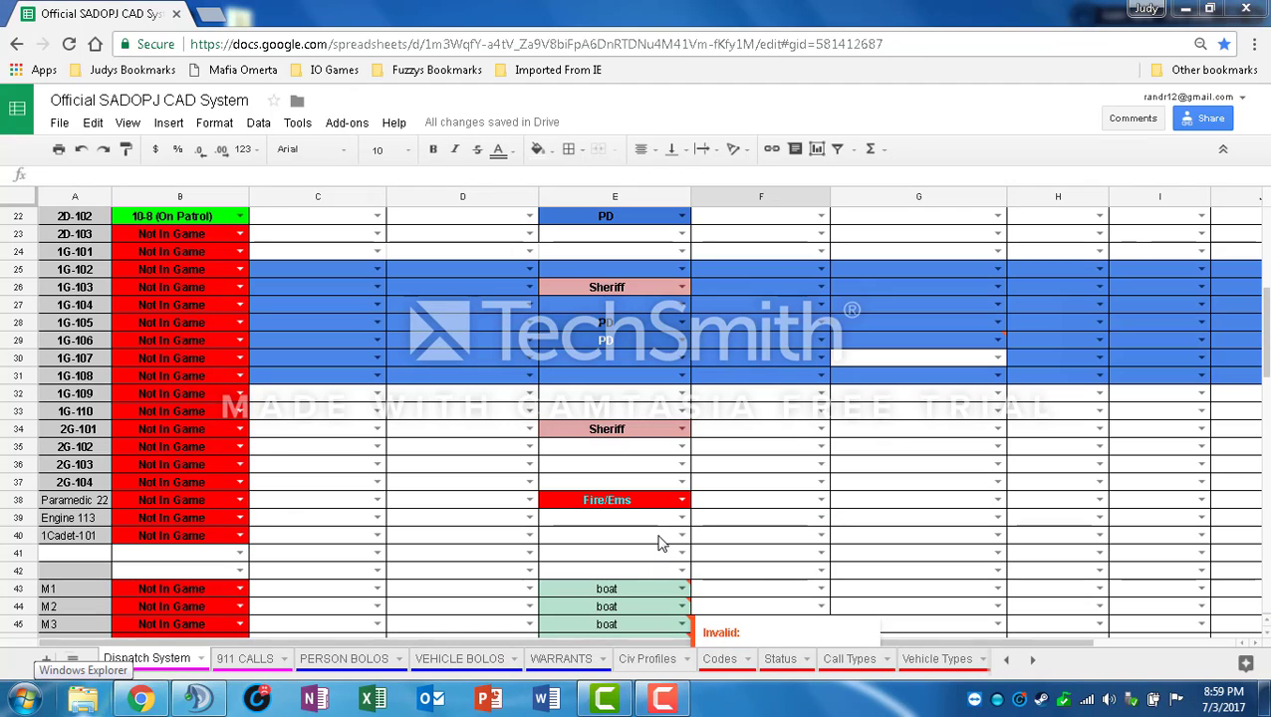
left_click(473, 436)
scroll(473, 444, "down", 5)
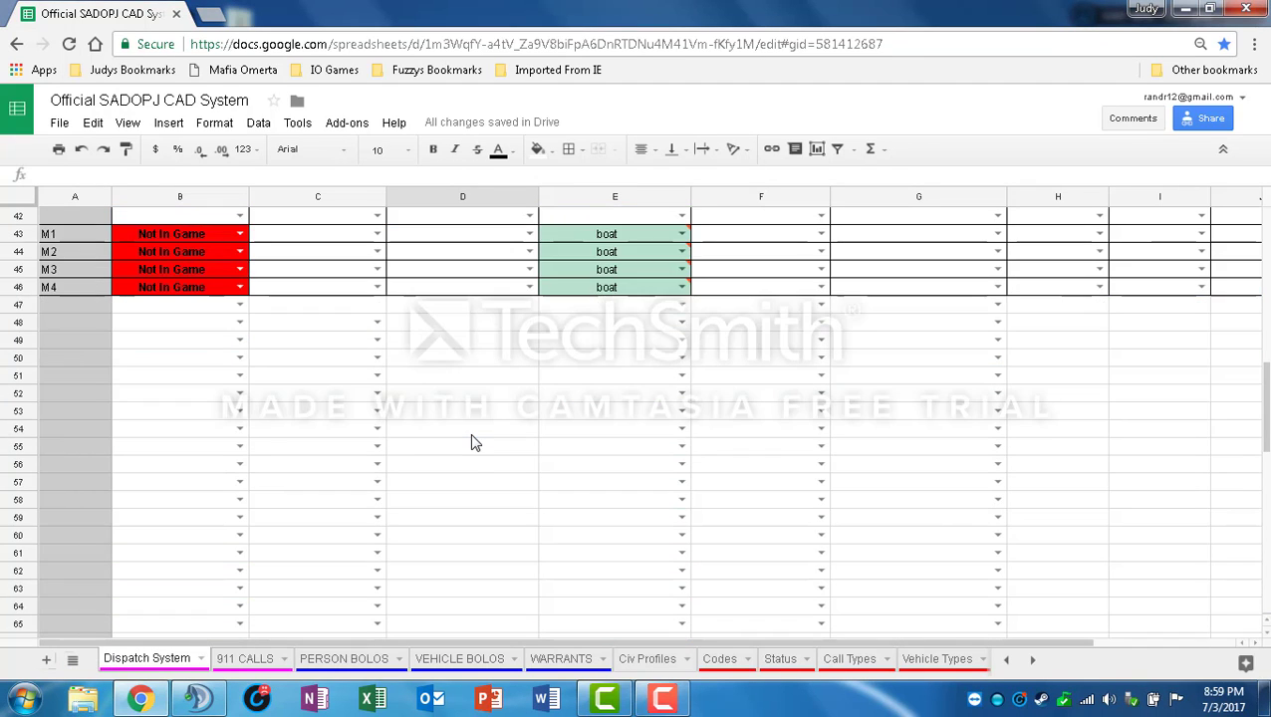
scroll(473, 444, "up", 10)
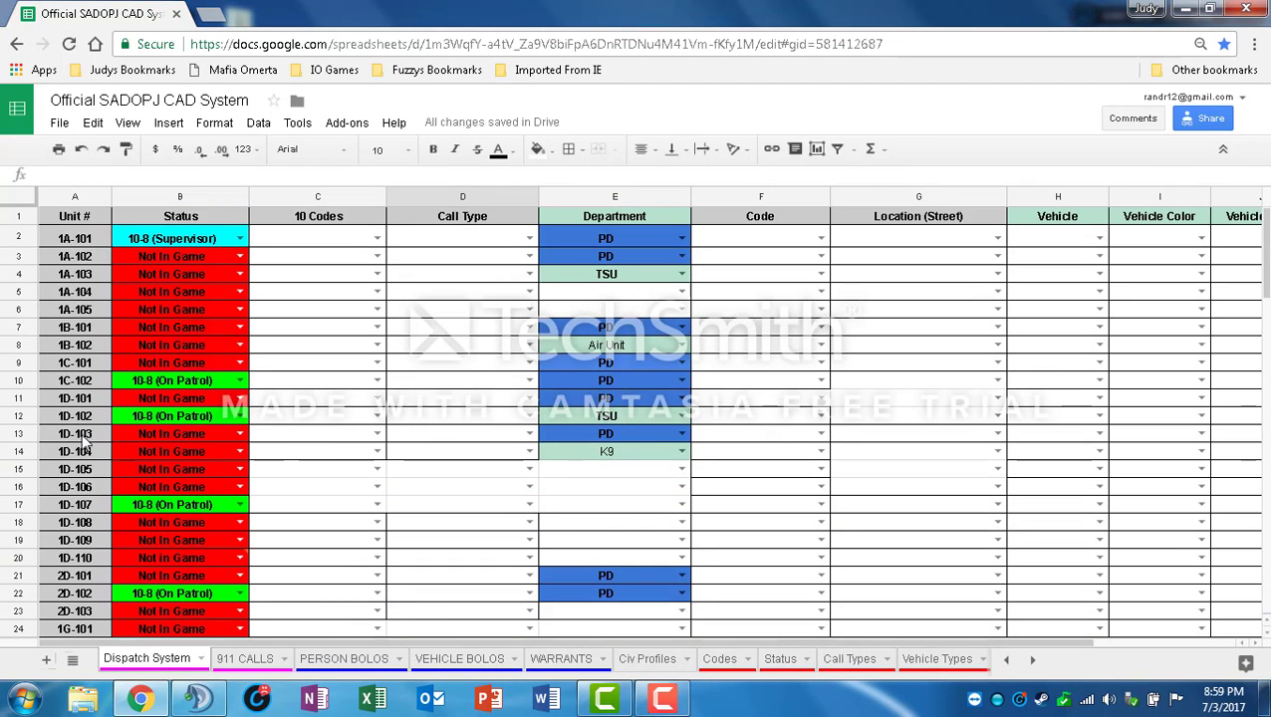
scroll(886, 413, "down", 5)
scroll(870, 412, "down", 10)
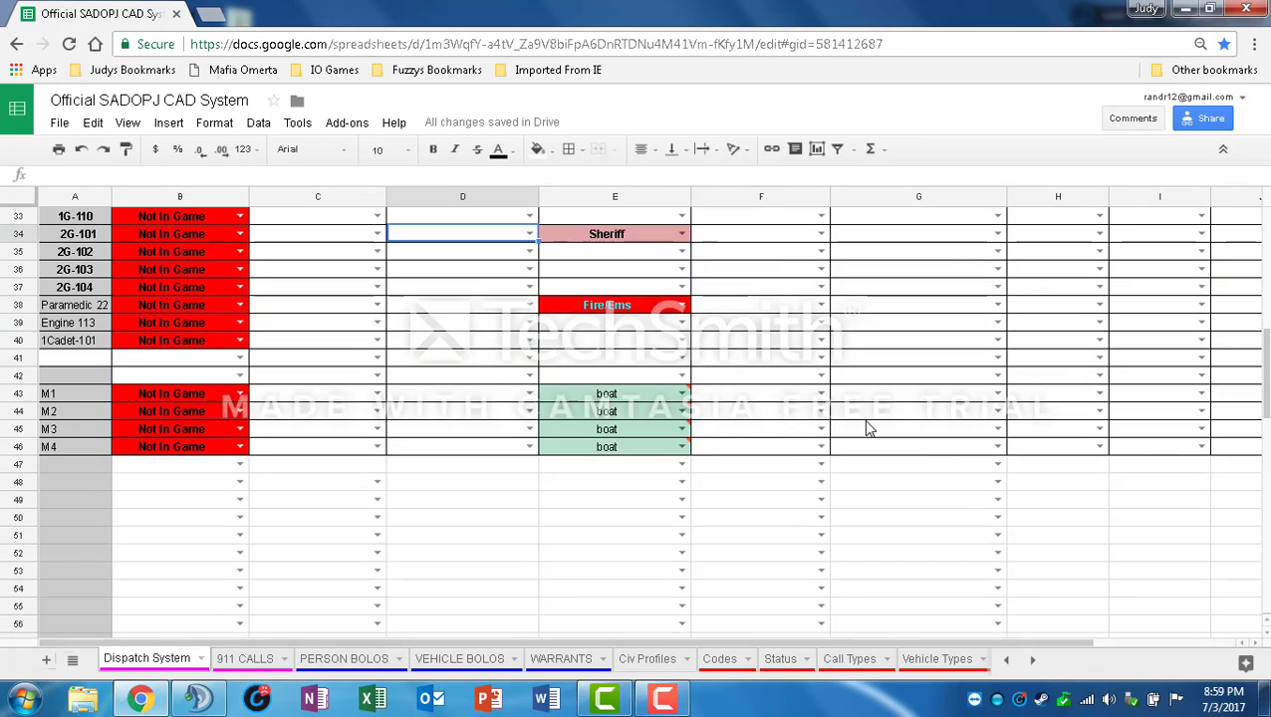
scroll(849, 429, "up", 15)
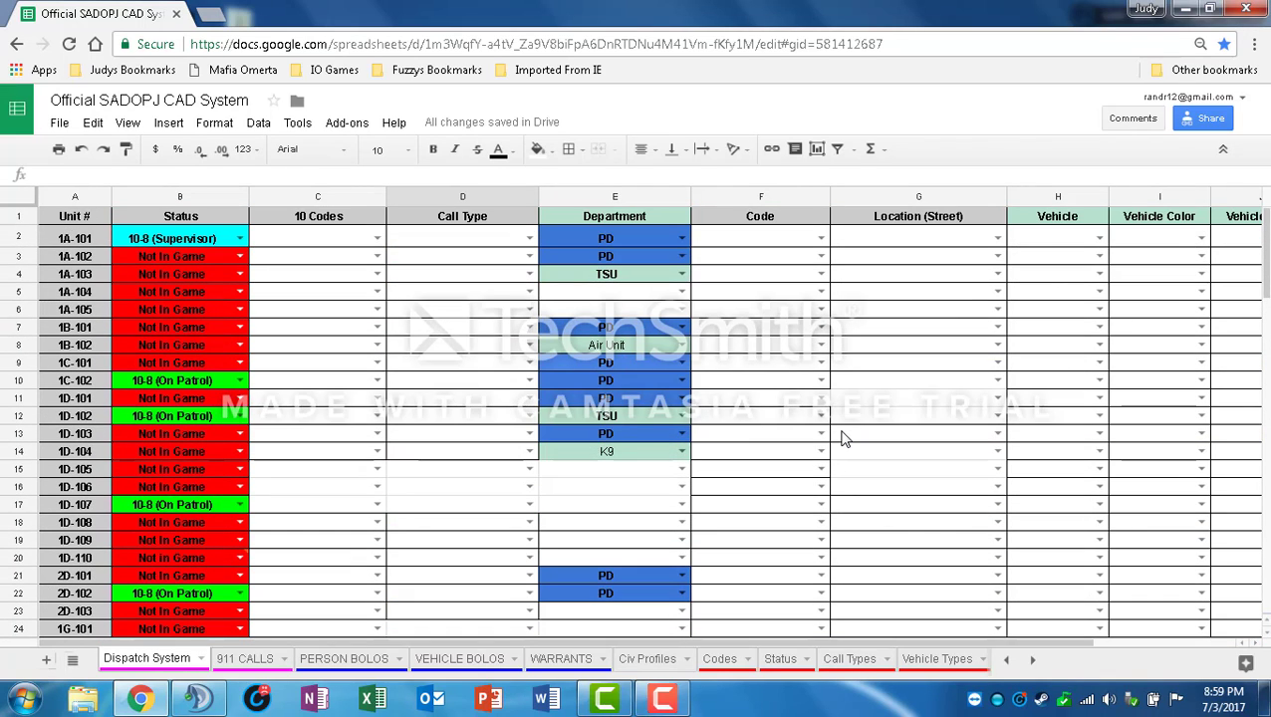
mouse_move(1268, 261)
left_mouse_down()
mouse_move(1269, 281)
mouse_move(1269, 255)
left_mouse_up()
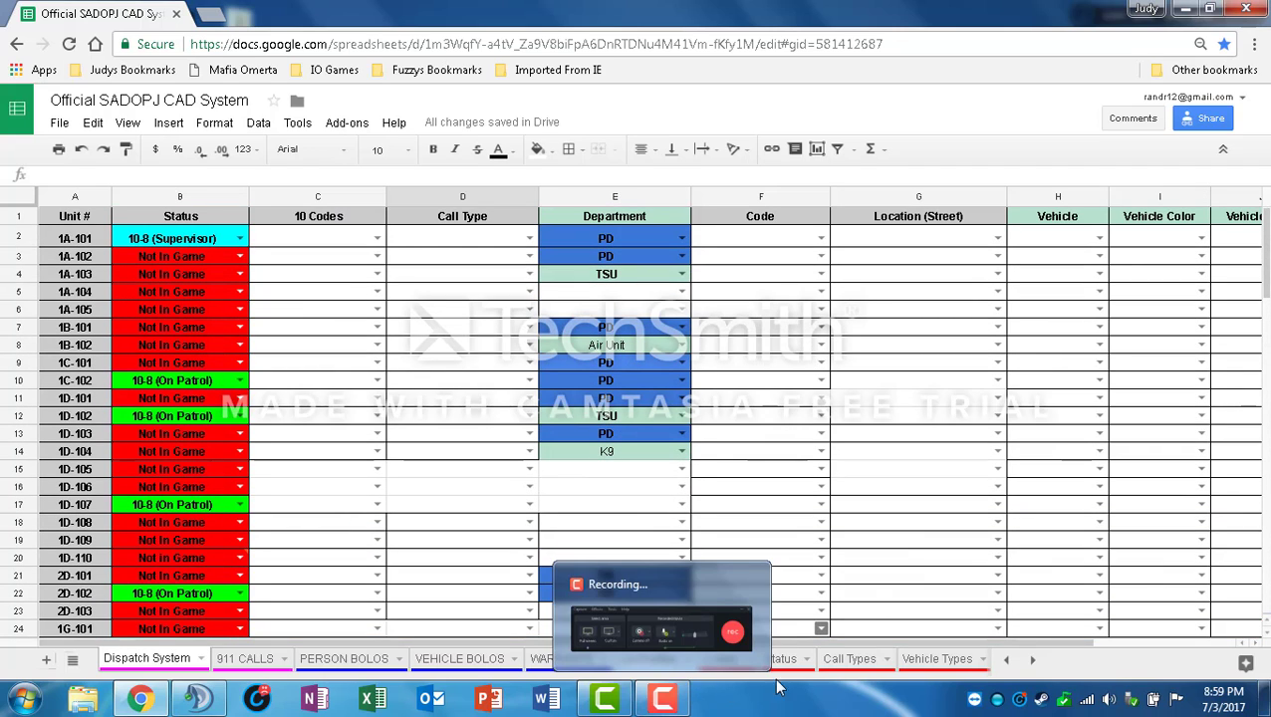
left_click_drag(1056, 645, 886, 645)
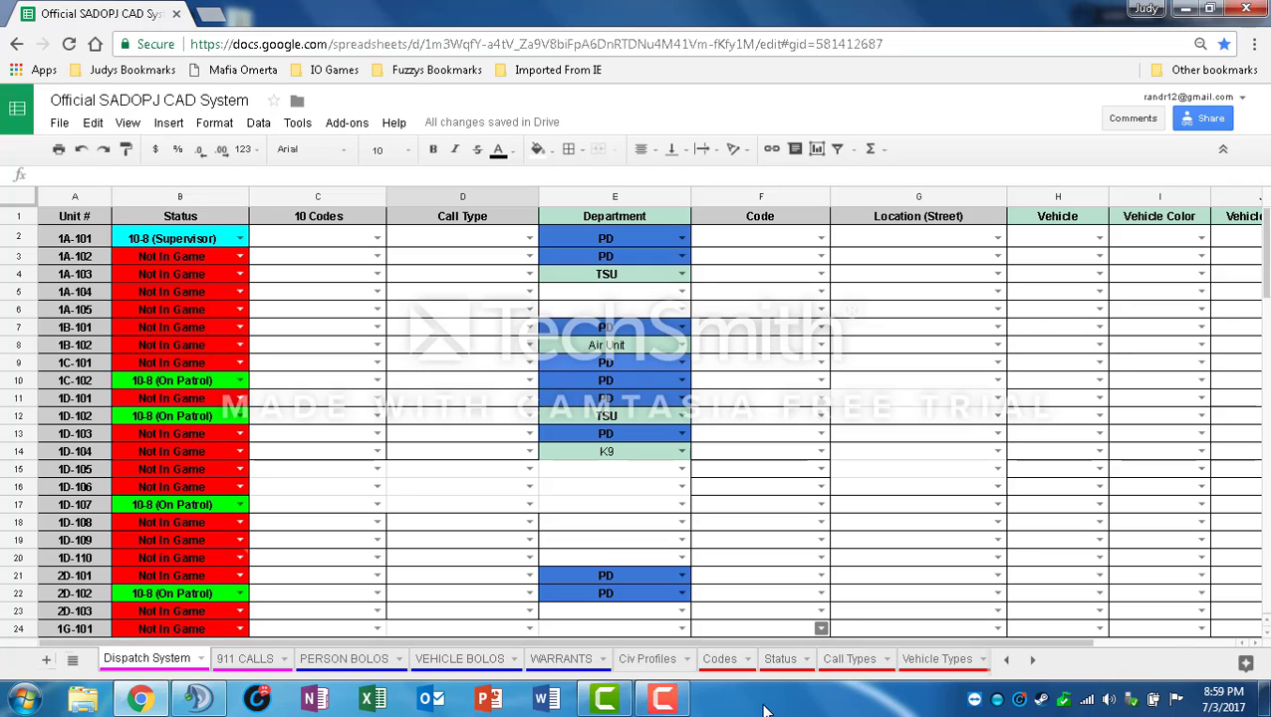
mouse_move(664, 707)
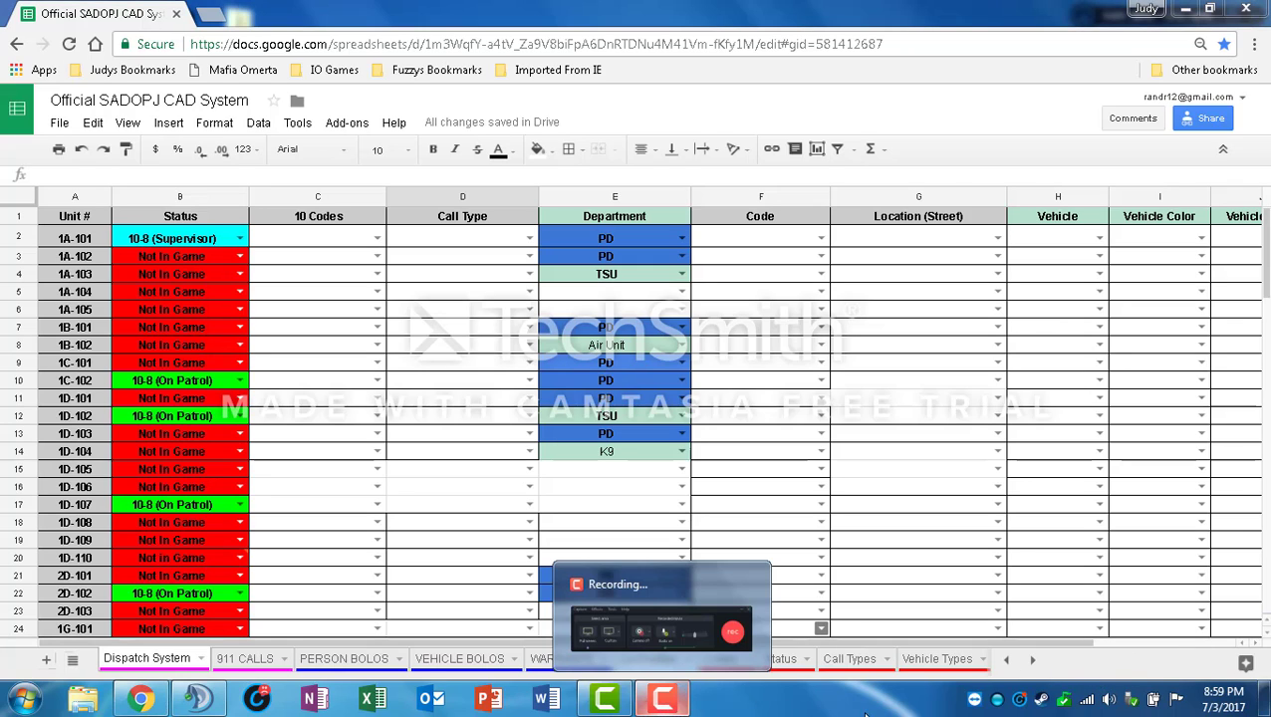
left_click(658, 704)
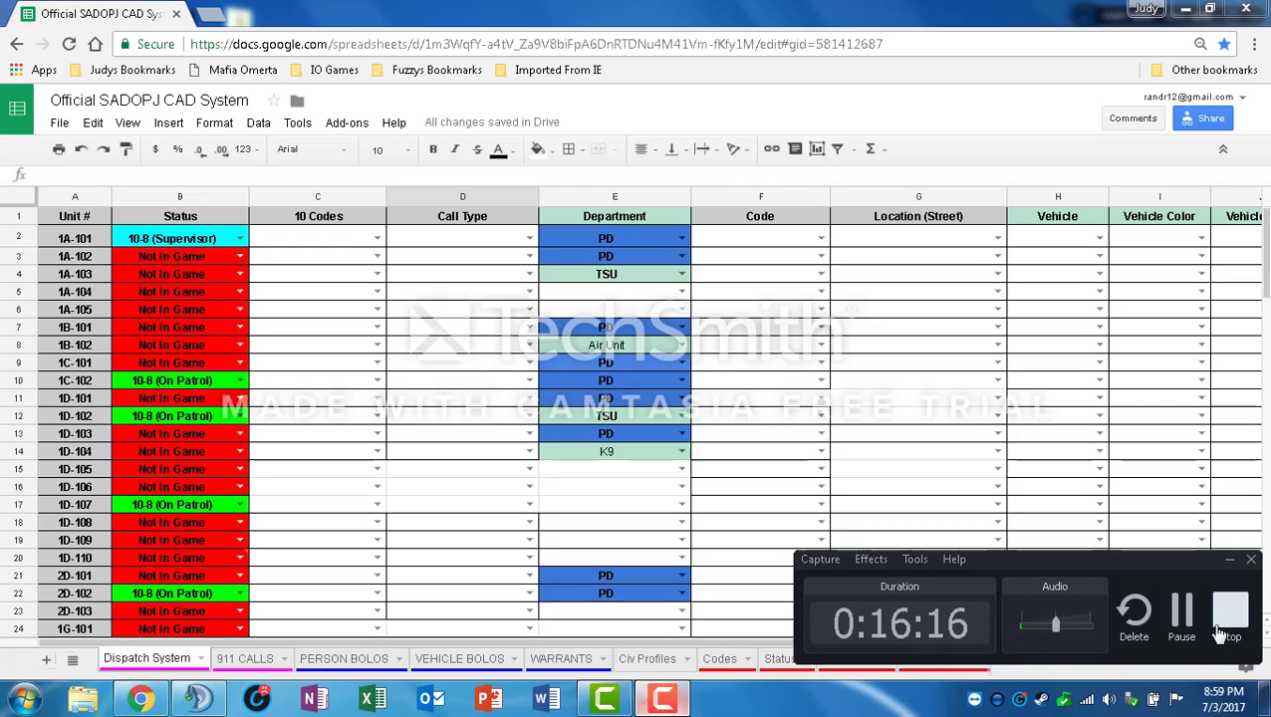